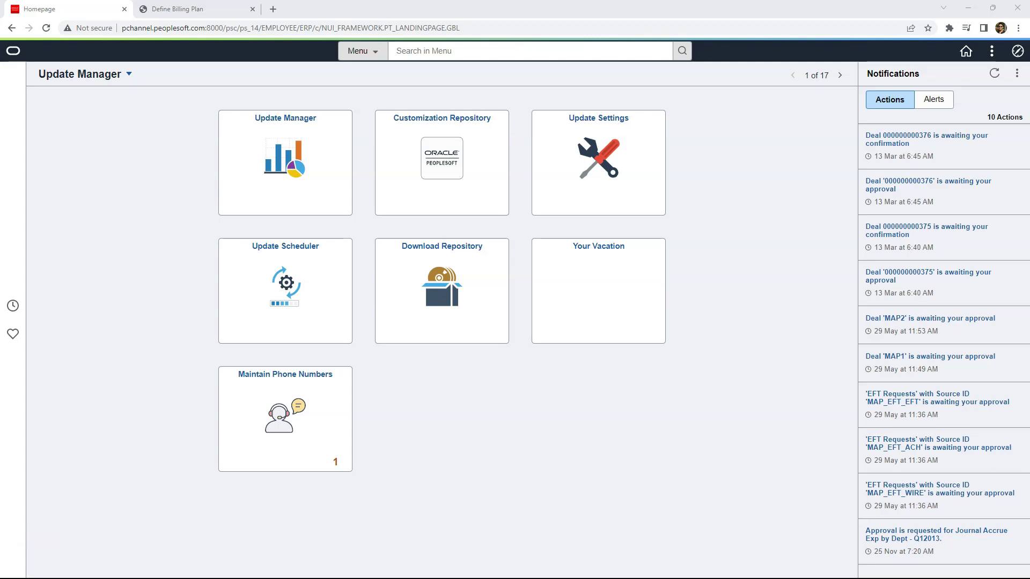
# Search the existing purchase orders of business unit US001 and open the second POERS order listed for Plant Insulation Company
pyautogui.click(1018, 52)
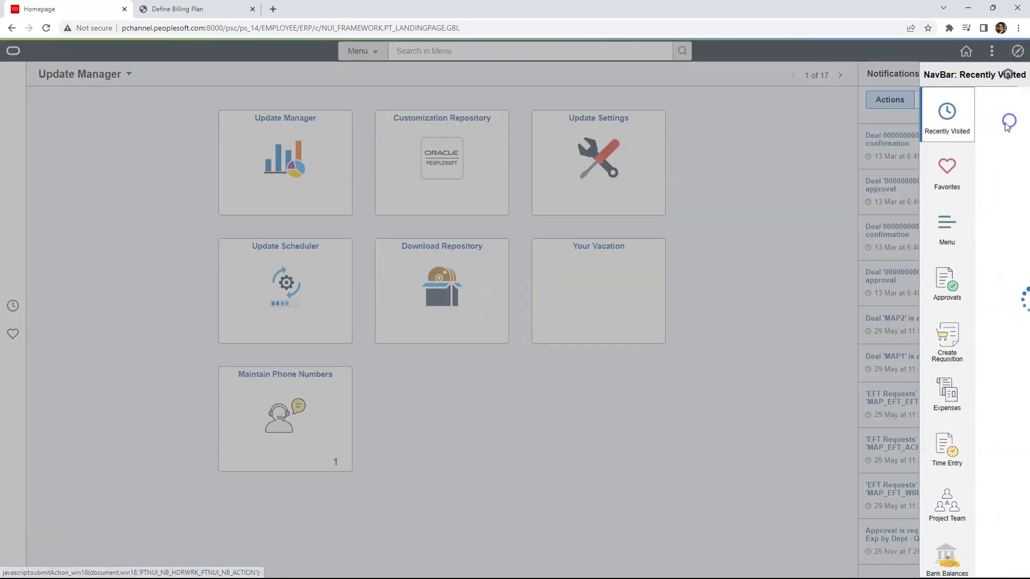
pyautogui.click(938, 132)
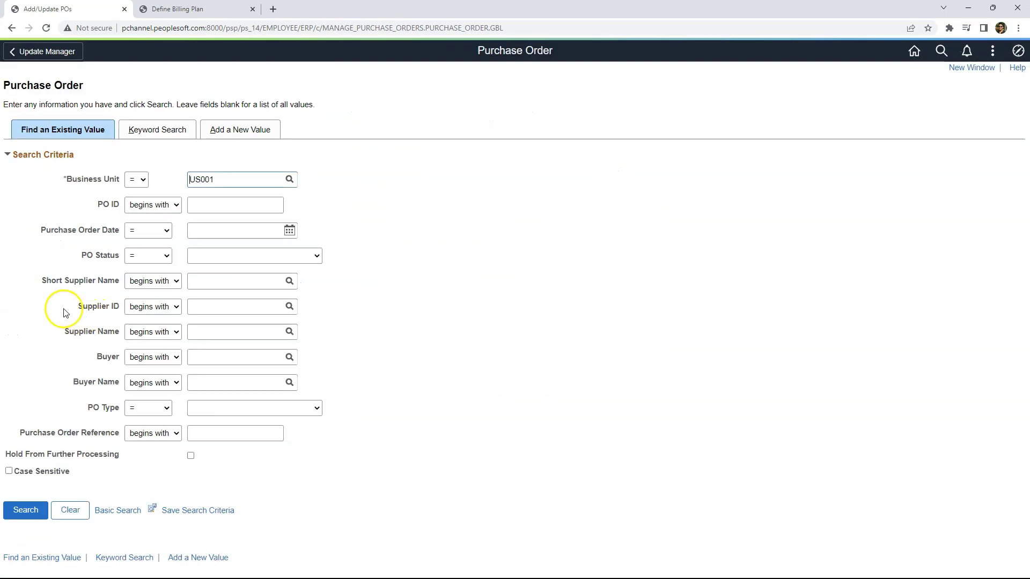
pyautogui.click(26, 510)
pyautogui.scroll(-7, 237, 437)
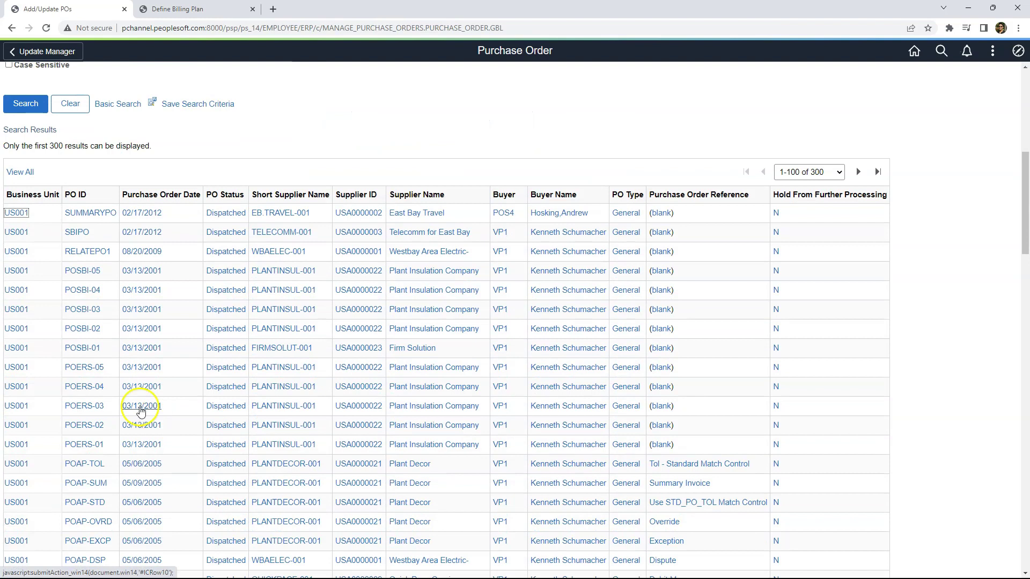
pyautogui.click(97, 394)
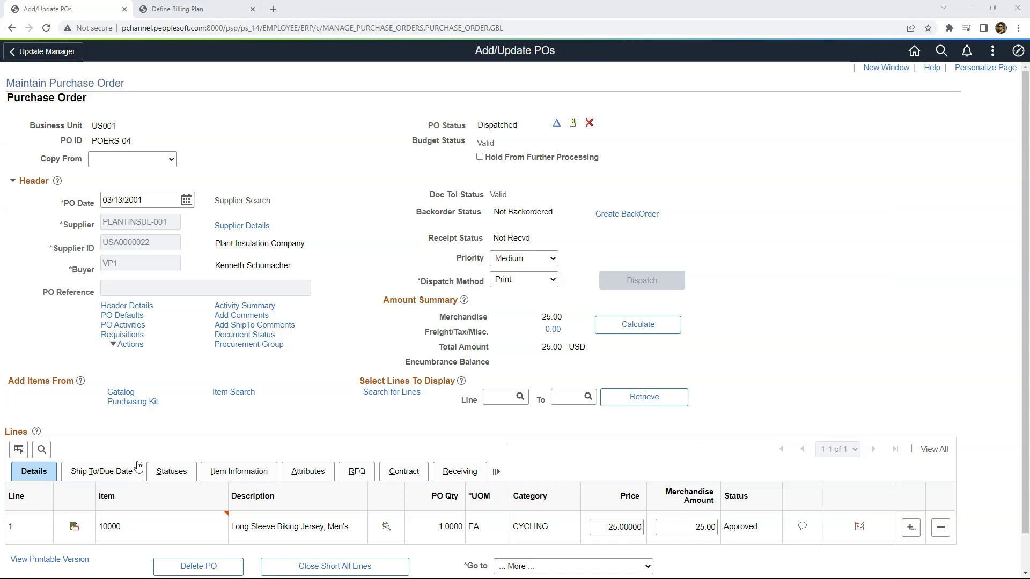
# Open the Define Item related action for item 10000 on line 1 and display the item's manufacturers
pyautogui.click(140, 521)
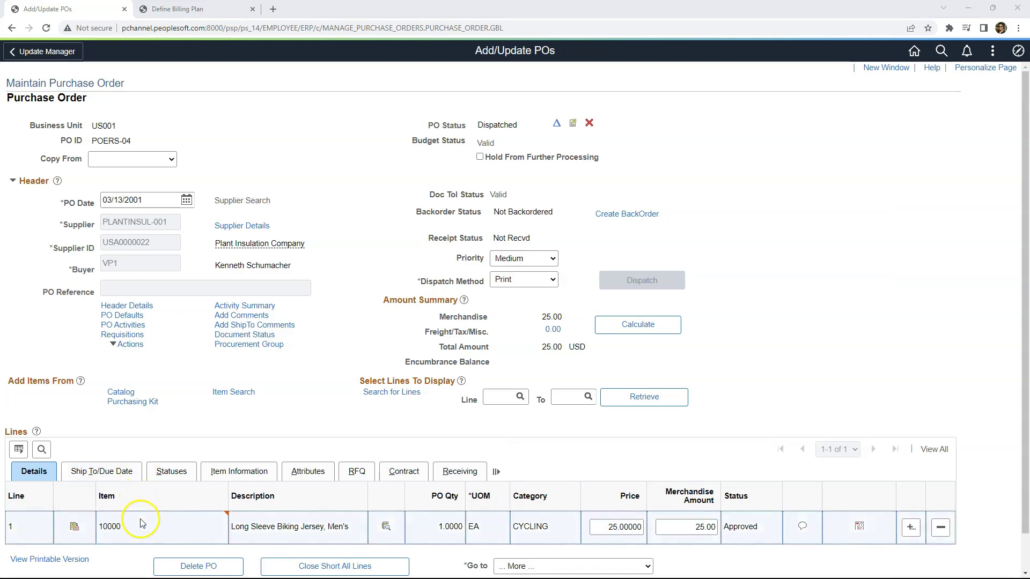
pyautogui.moveTo(129, 526); pyautogui.dragTo(98, 529)
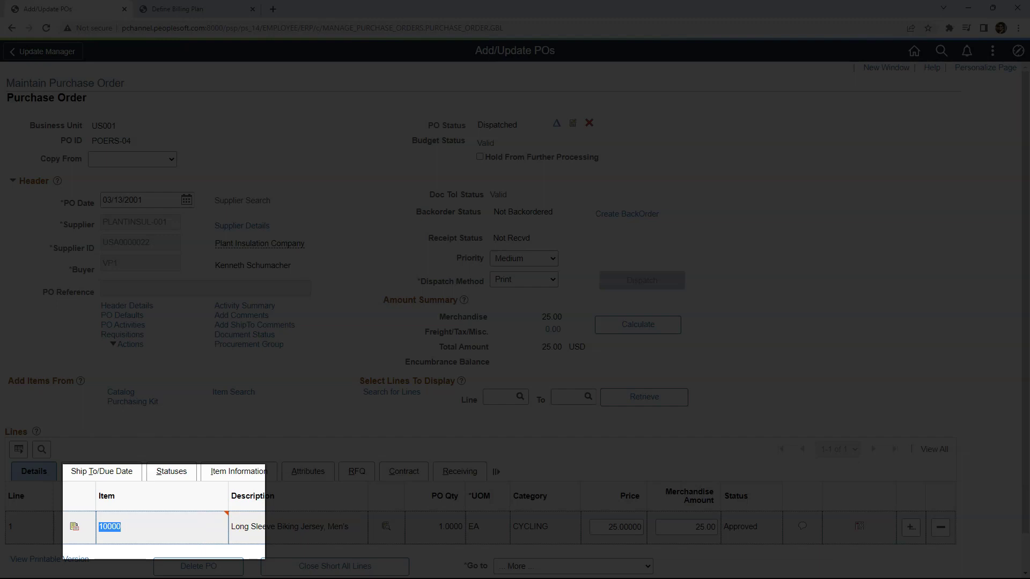
pyautogui.click(227, 515)
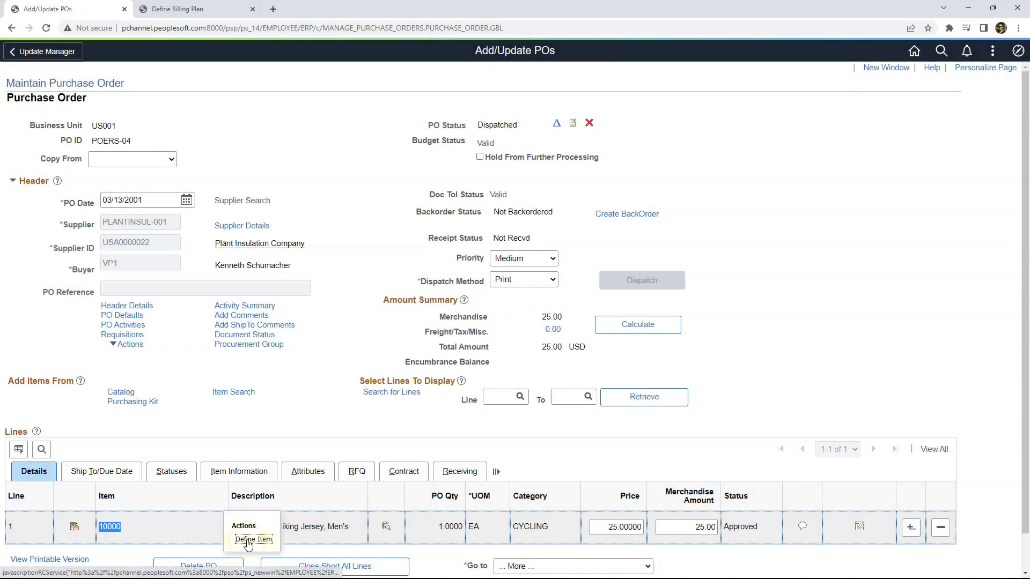
pyautogui.click(248, 539)
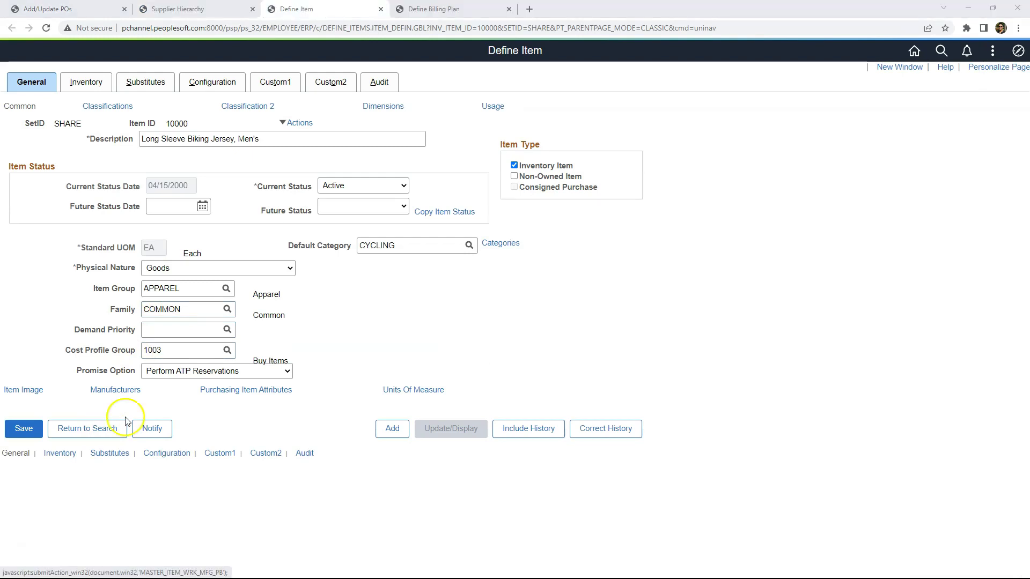
pyautogui.click(127, 393)
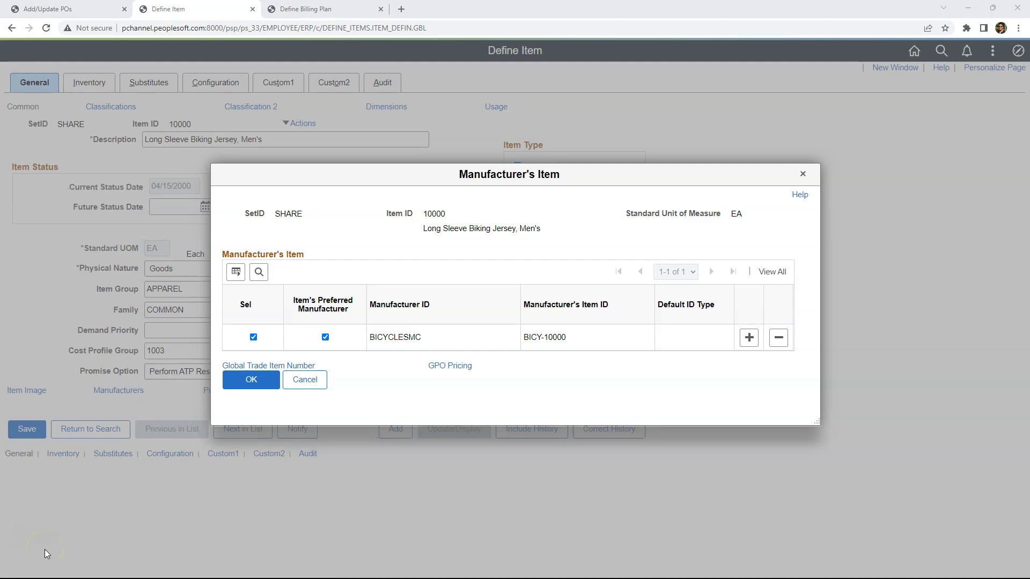
# Return to the purchase order and open the Supplier Hierarchy page from the header's related actions
pyautogui.click(49, 9)
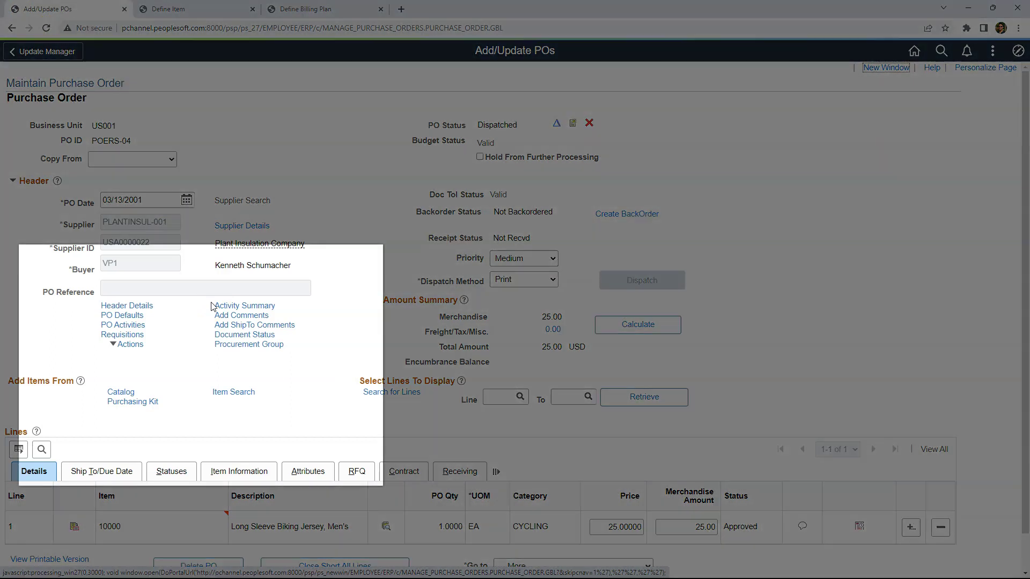
pyautogui.click(278, 405)
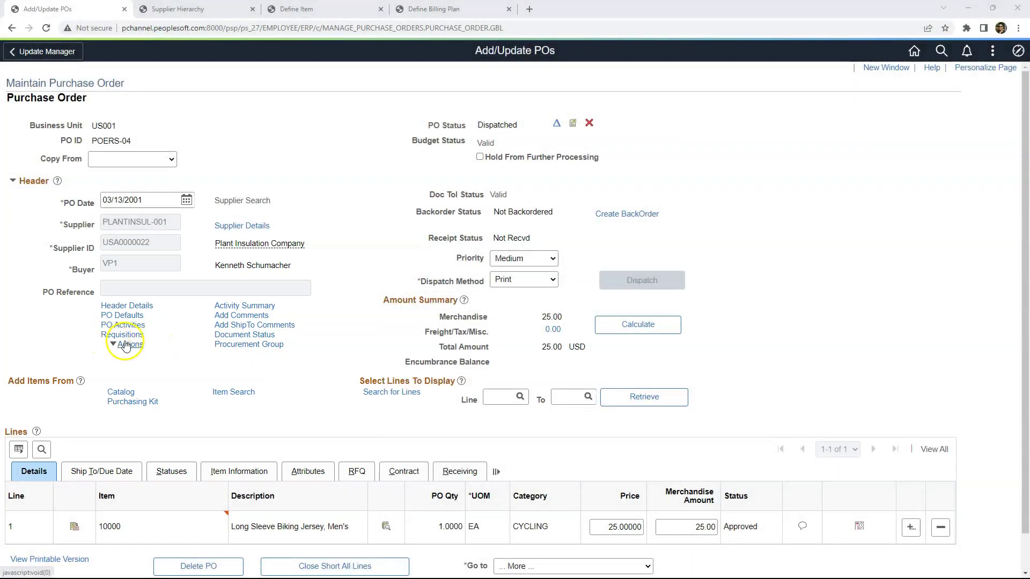
pyautogui.click(125, 345)
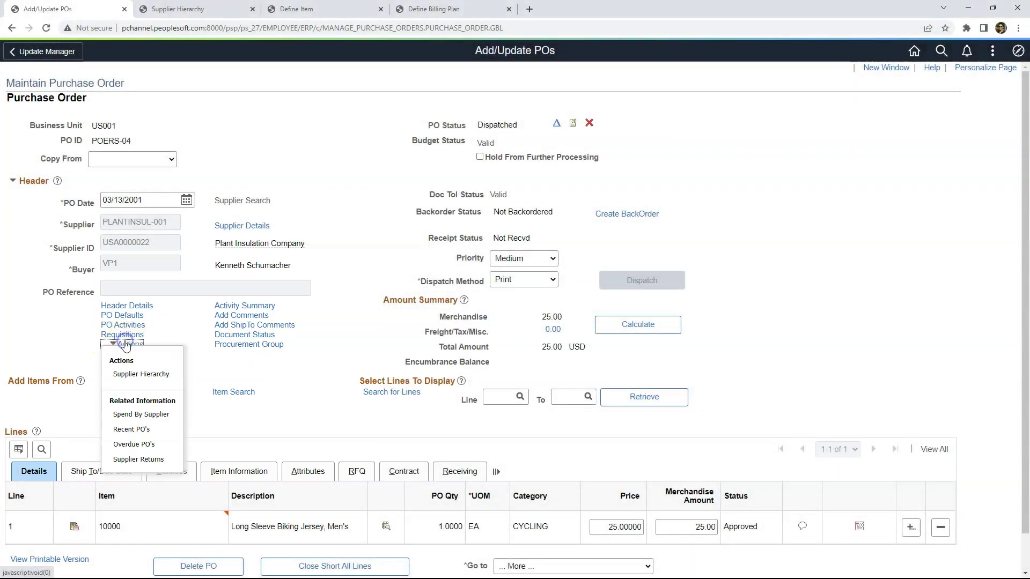
pyautogui.click(142, 375)
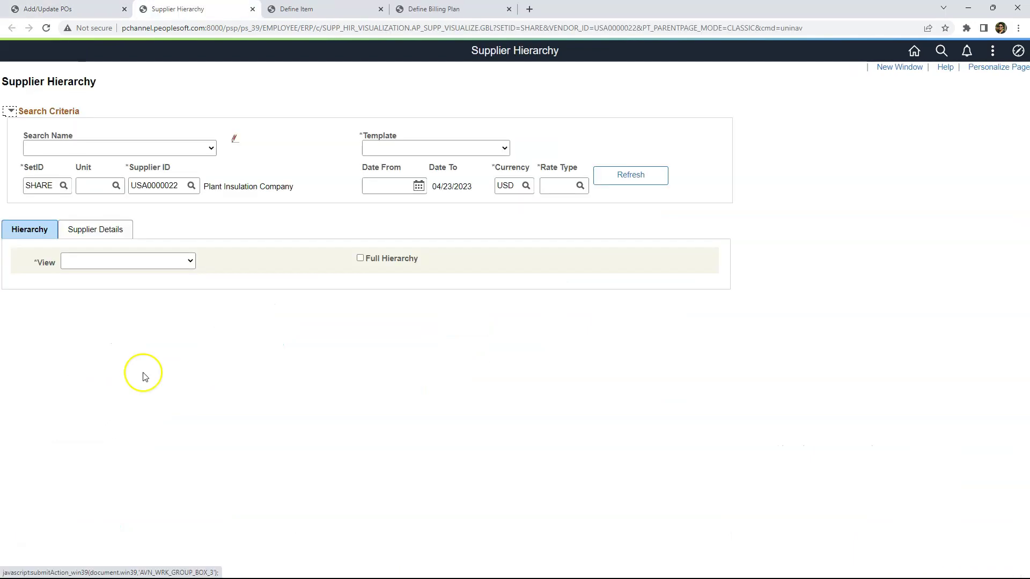
pyautogui.click(120, 278)
pyautogui.click(63, 27)
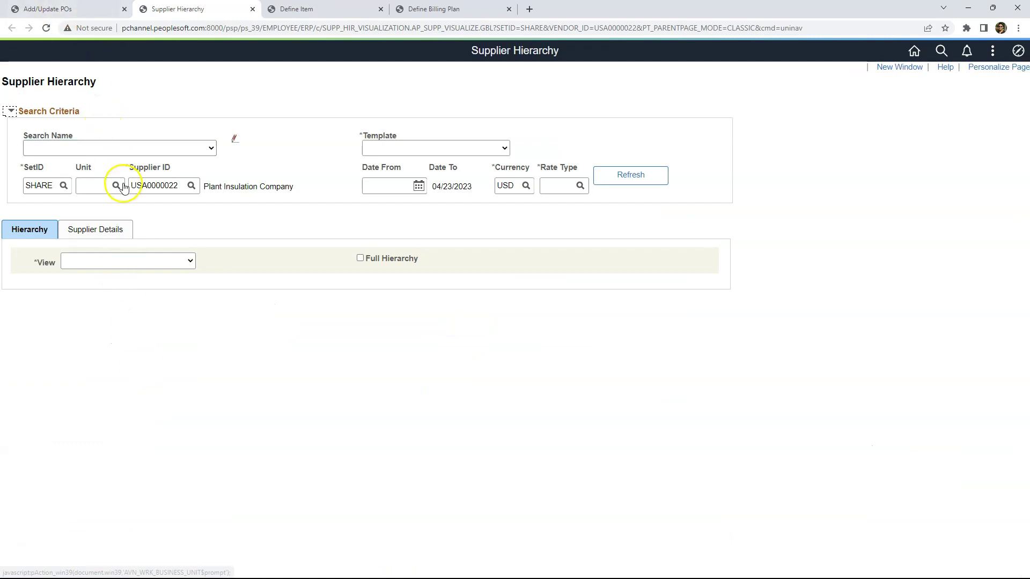
pyautogui.click(92, 109)
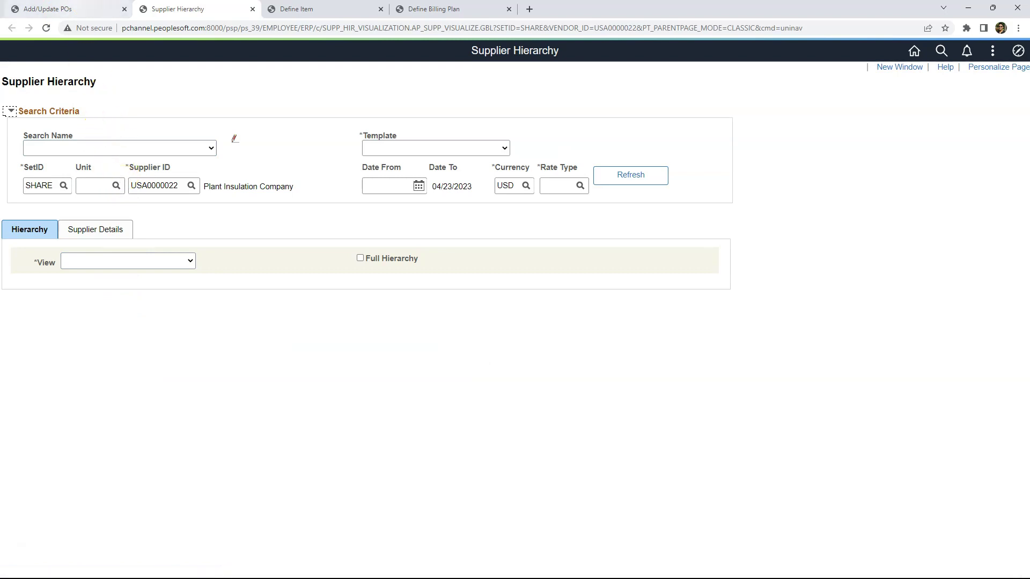
# Switch to the Define Billing Plan page and set the billing status of plan B101 to Ready
pyautogui.hotkey('ctrl', 'shift', 'Tab')
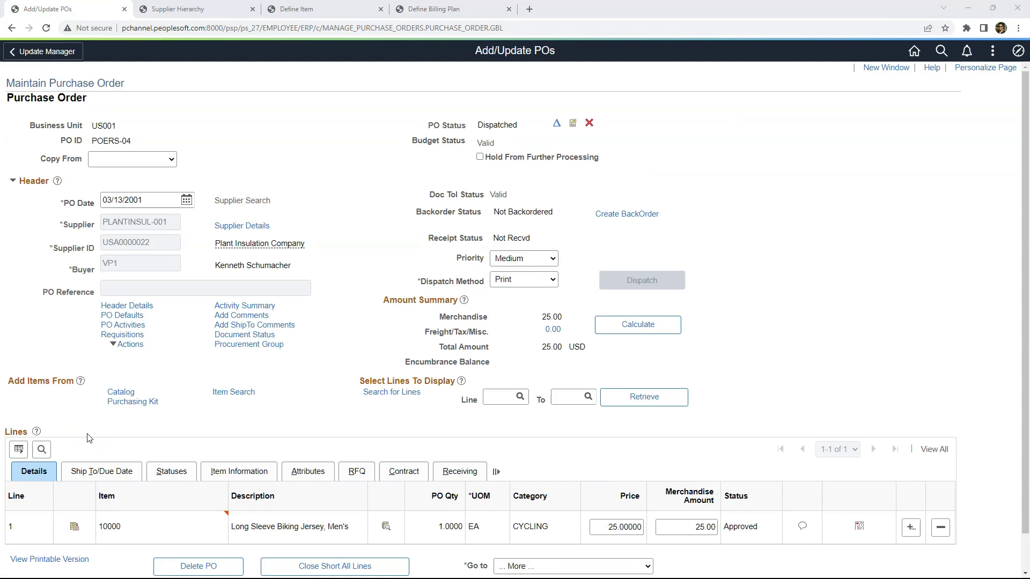
pyautogui.click(417, 10)
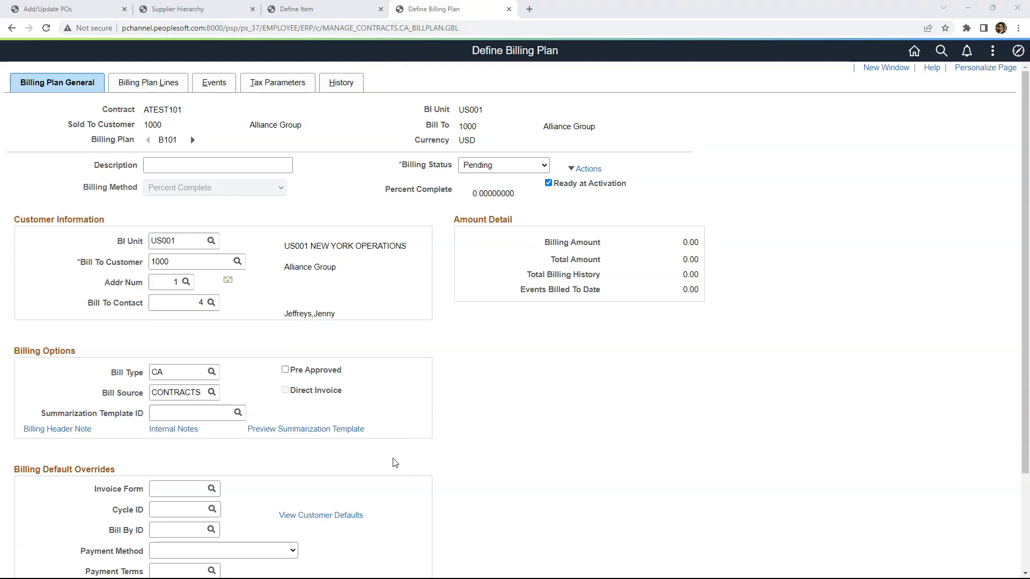
pyautogui.click(482, 165)
pyautogui.click(487, 200)
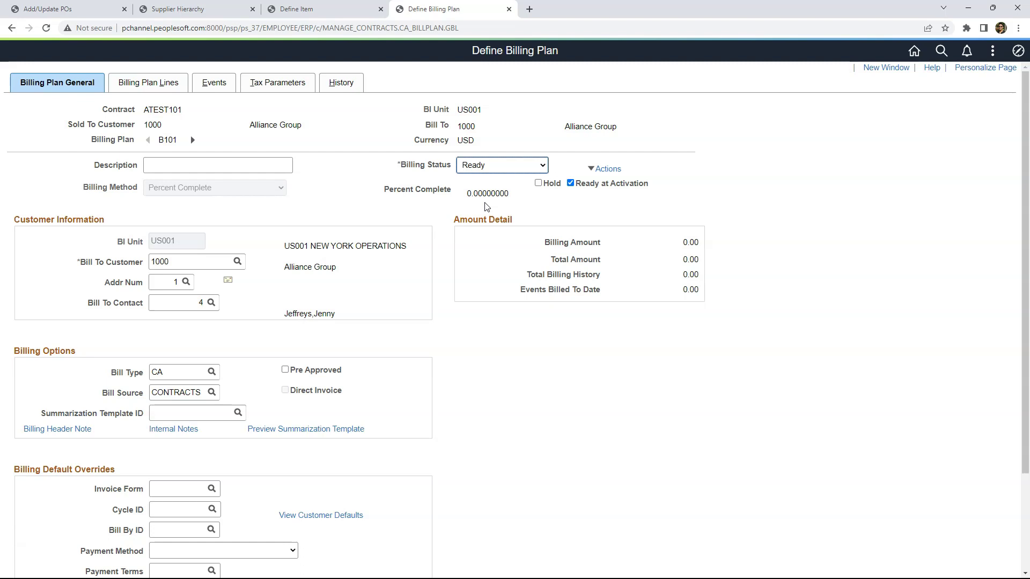
# Display the Processes group within the billing plan's related actions
pyautogui.click(605, 170)
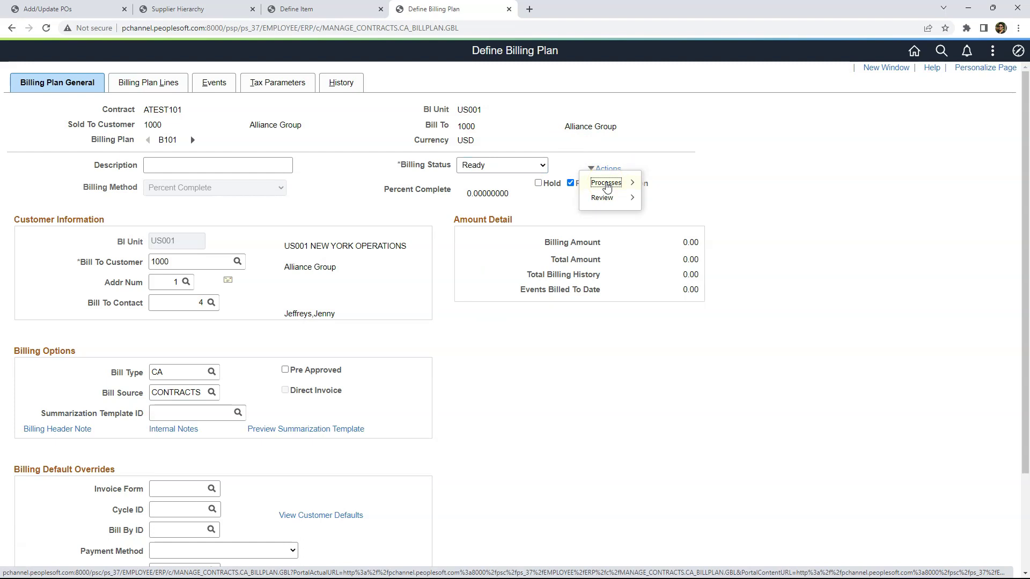
pyautogui.click(607, 184)
pyautogui.click(677, 187)
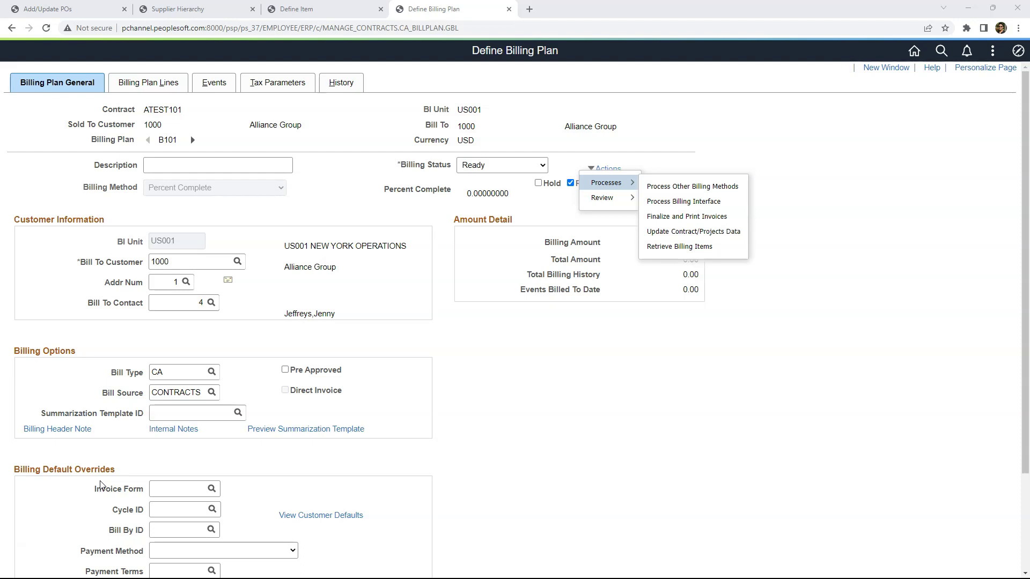
# Return to the purchase order and show the supplier's Recent PO's as related information
pyautogui.click(65, 9)
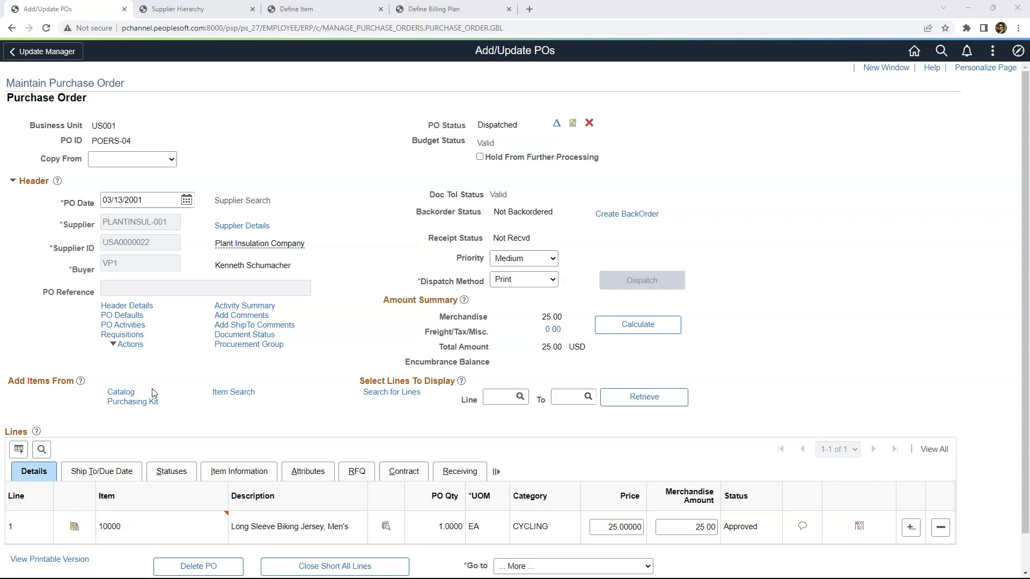
pyautogui.click(149, 400)
pyautogui.click(134, 346)
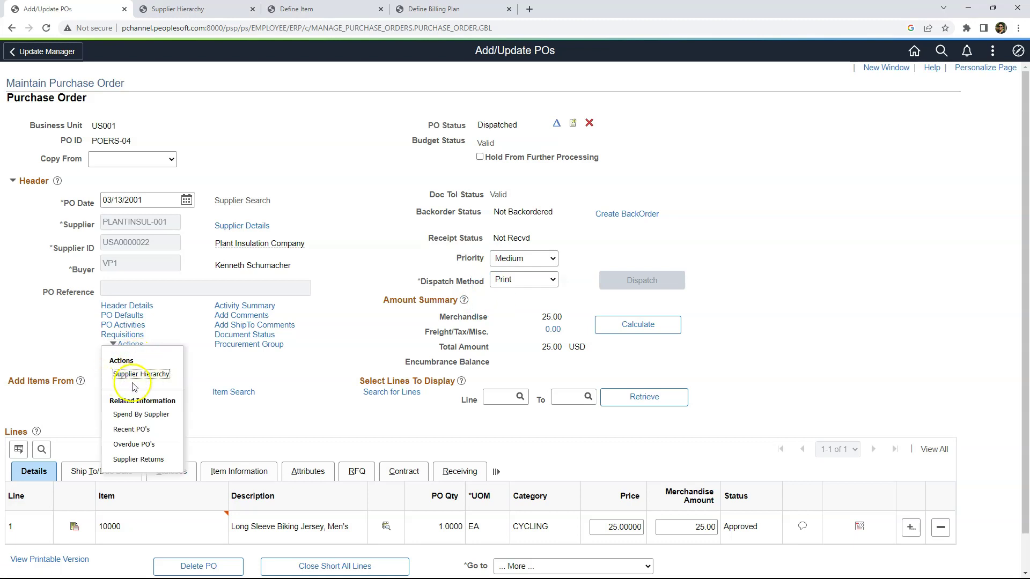
pyautogui.click(117, 367)
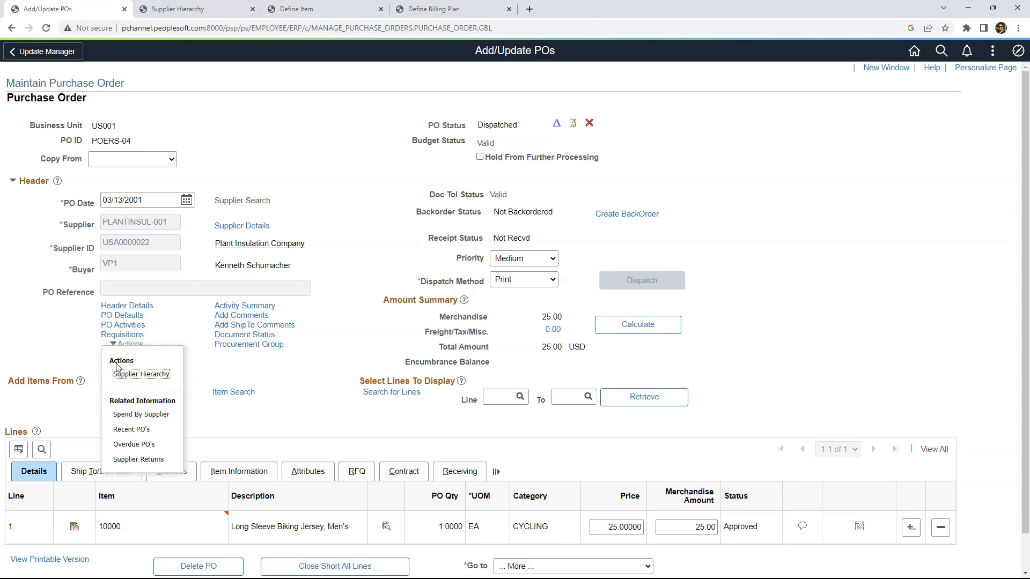
pyautogui.click(145, 403)
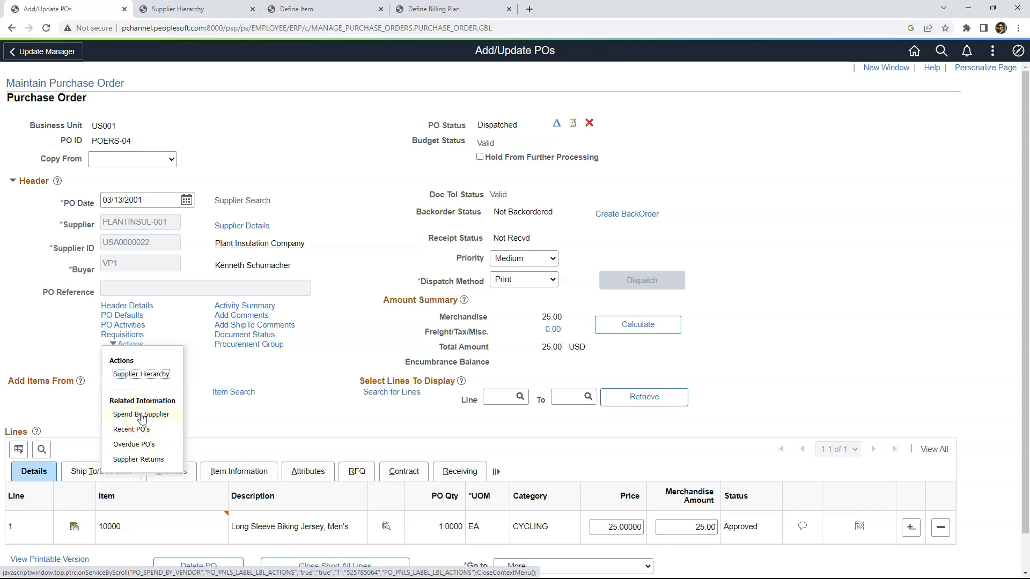
pyautogui.click(139, 430)
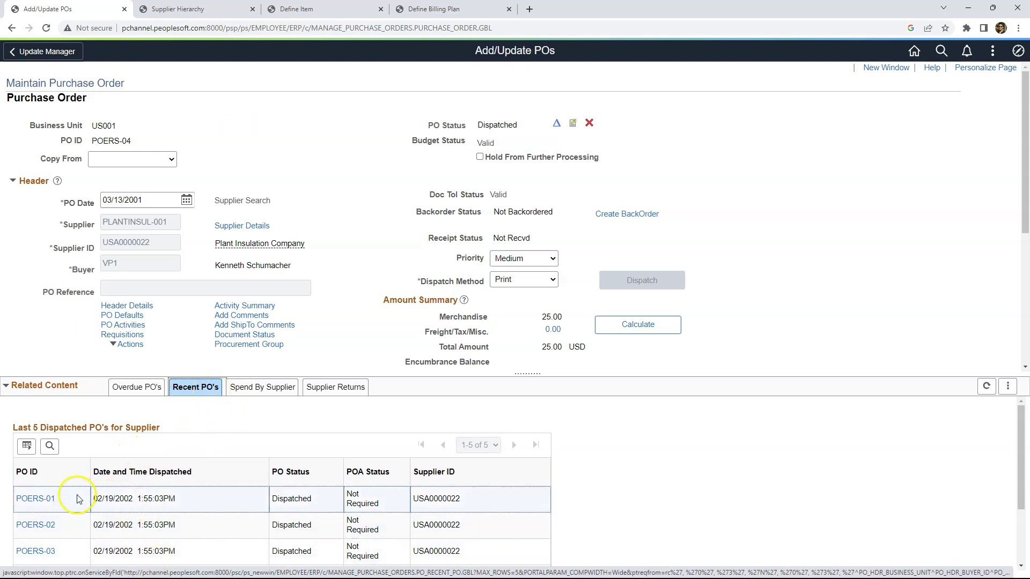
pyautogui.click(253, 528)
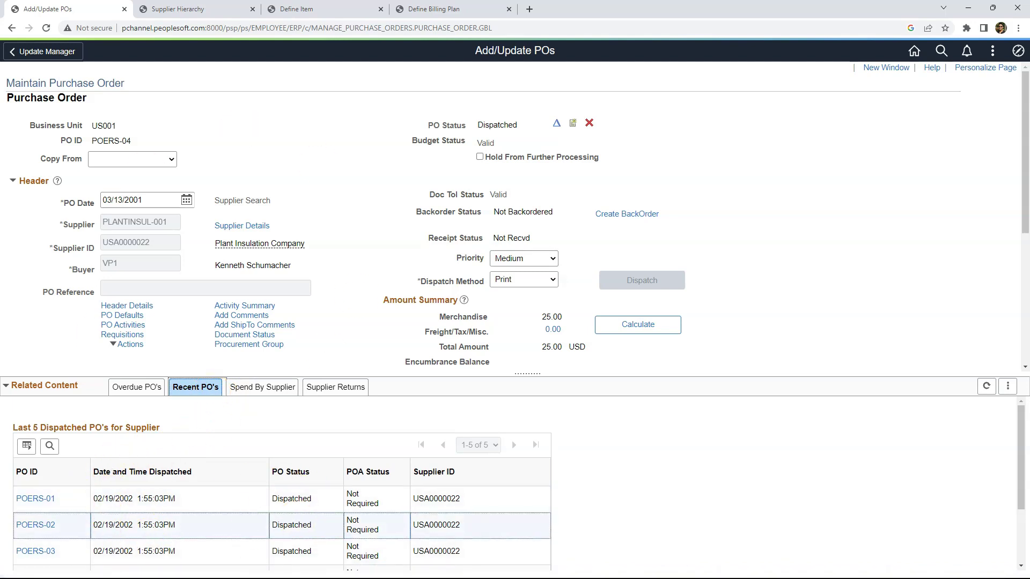
# Show the supplier's Overdue PO's, display that pane's technical page information, and highlight the page name PO_OVERDUE_PO
pyautogui.click(136, 386)
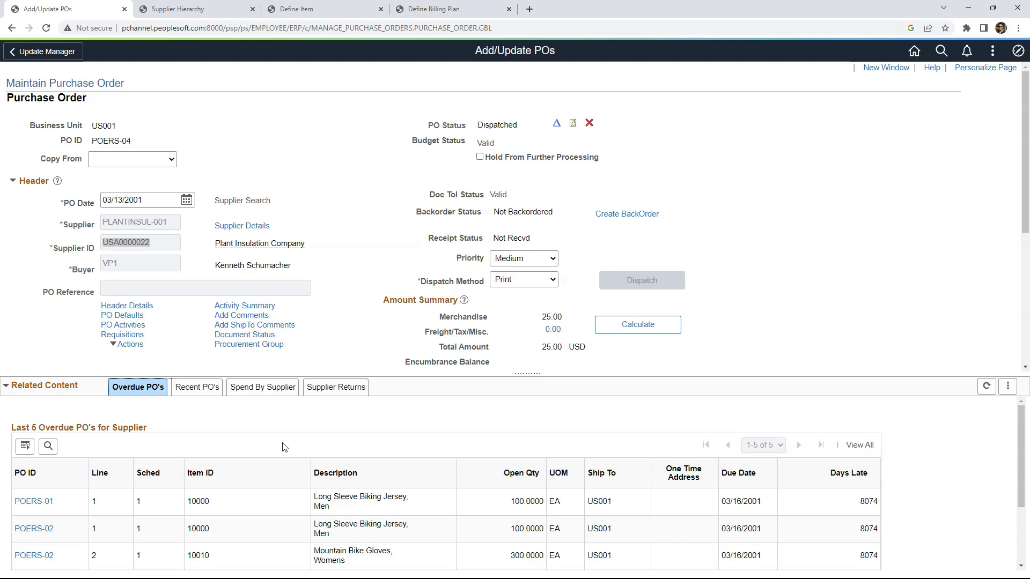
pyautogui.hotkey('ctrl', 'shift', 'j')
pyautogui.click(349, 359)
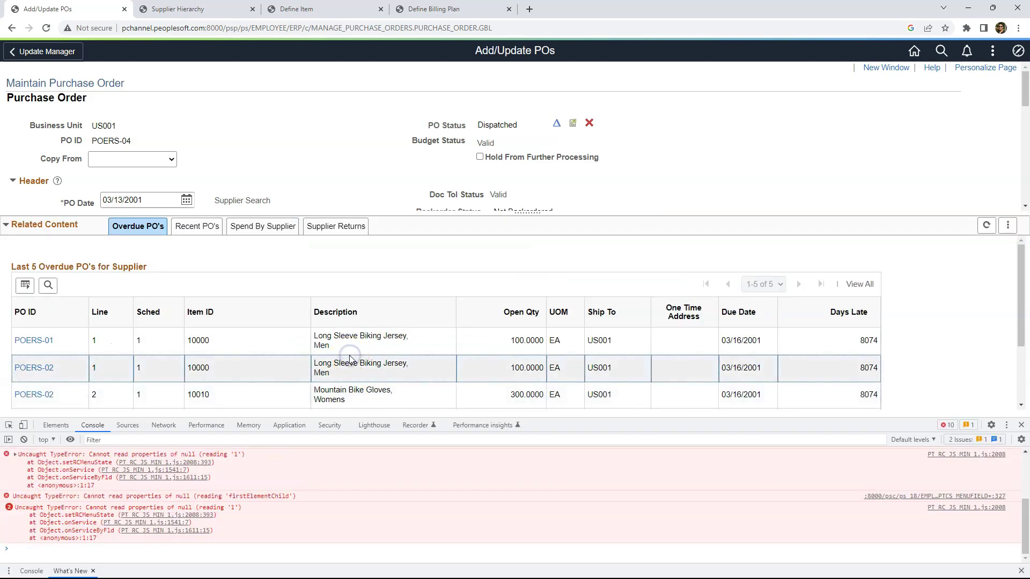
pyautogui.hotkey('ctrl', 'shift', 'j')
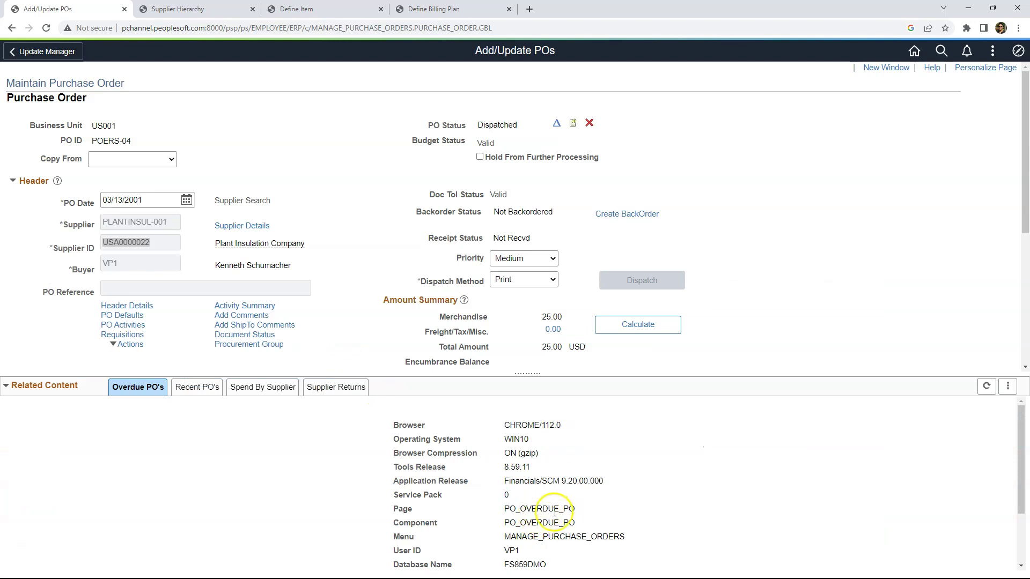
pyautogui.moveTo(578, 510); pyautogui.dragTo(499, 514)
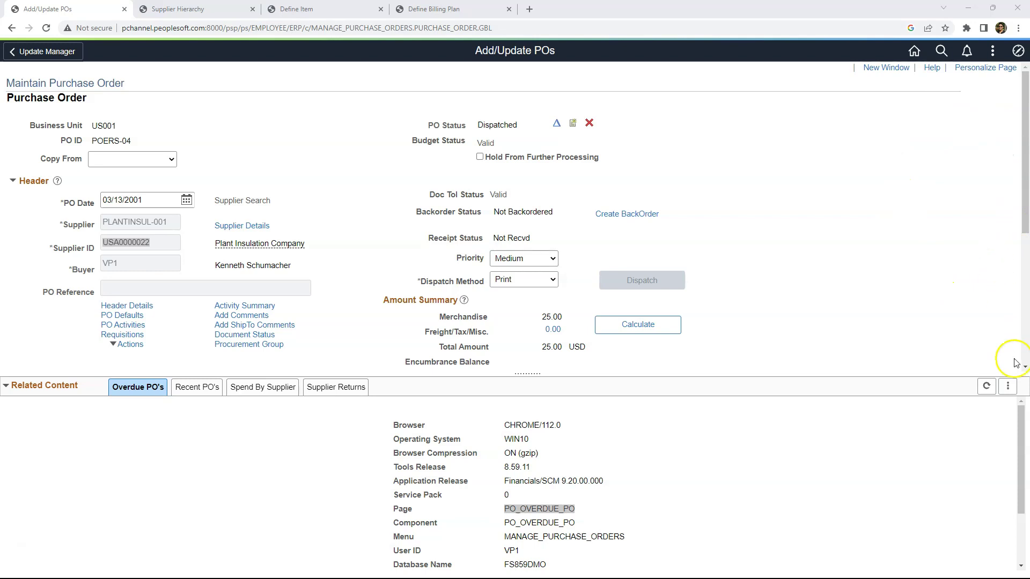
# Close the Related Content pane below the purchase order
pyautogui.click(1008, 386)
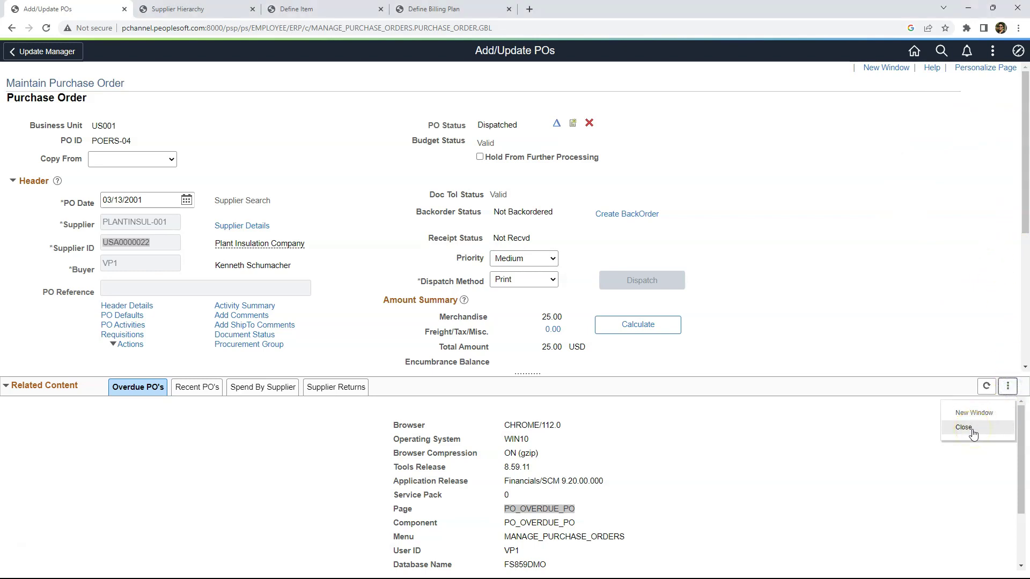
pyautogui.click(1007, 388)
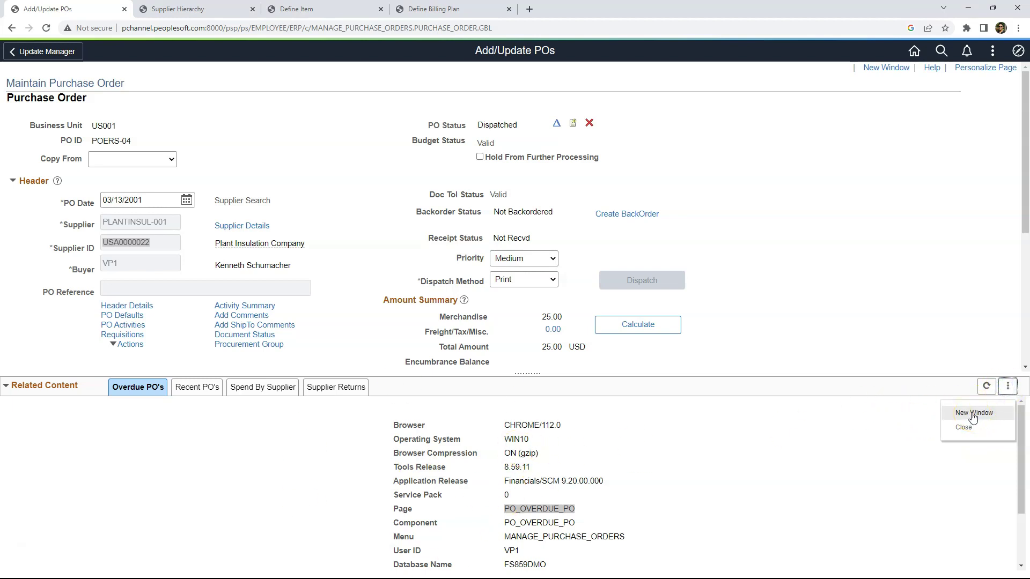
pyautogui.click(970, 432)
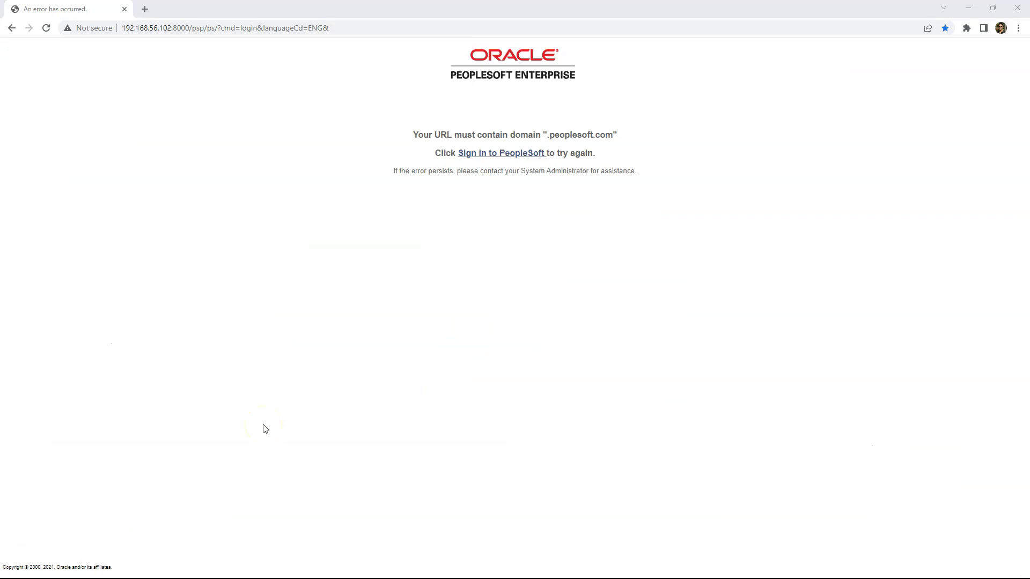
# Examine the host IP address in the web address of the PeopleSoft sign-in error page
pyautogui.click(162, 28)
pyautogui.moveTo(171, 28); pyautogui.dragTo(125, 28)
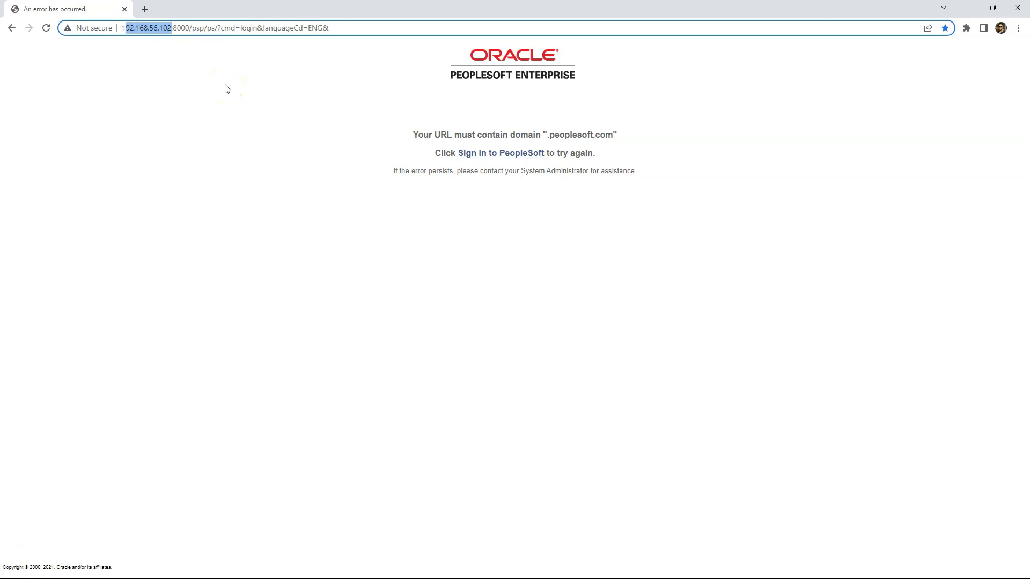
pyautogui.click(279, 411)
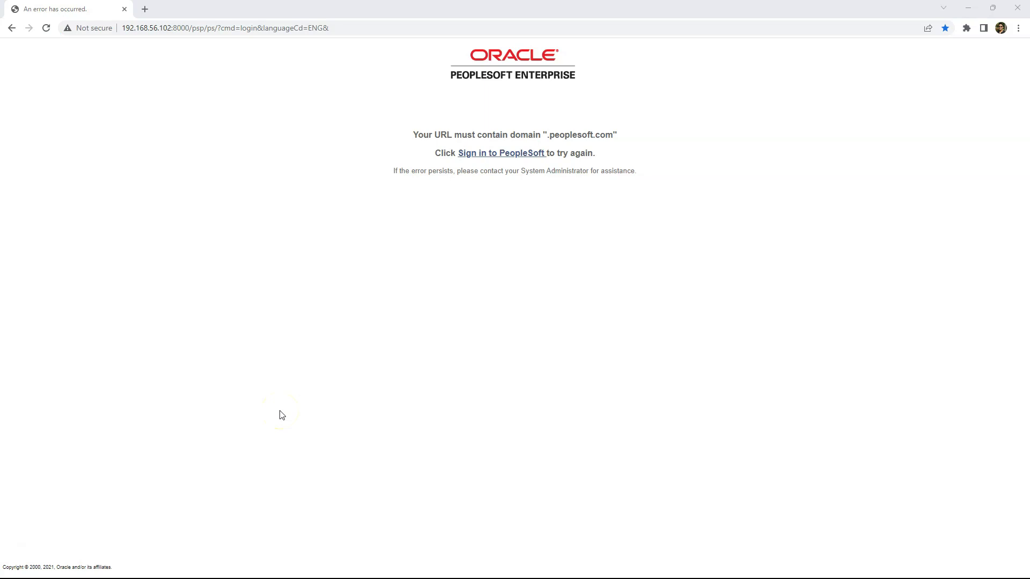
# Highlight the required domain ".peoplesoft.com" in the sign-in error message
pyautogui.click(544, 133)
pyautogui.moveTo(544, 133); pyautogui.dragTo(618, 134)
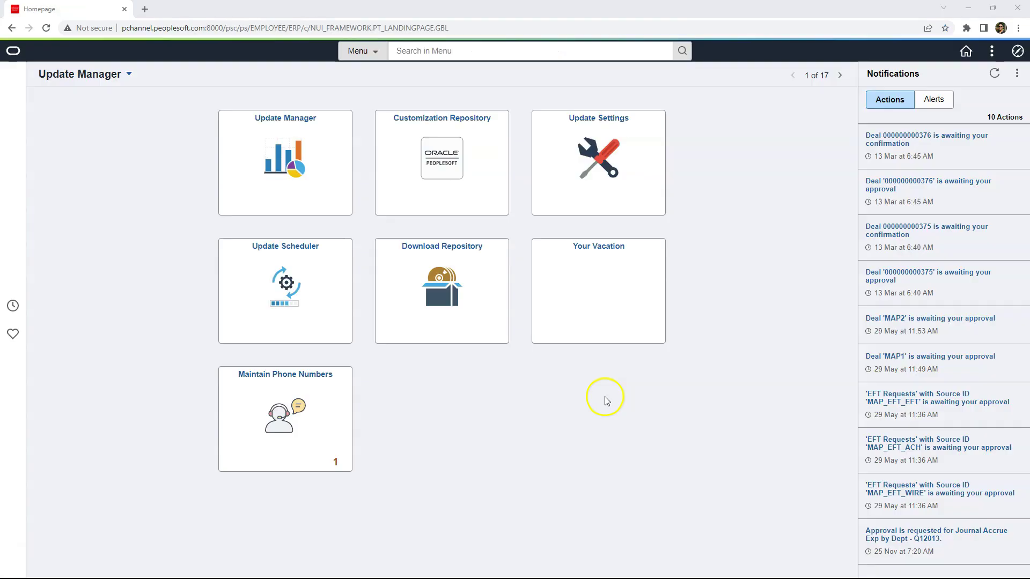
# Open the web profile configuration under PeopleTools and bring up the PROD profile
pyautogui.click(1017, 51)
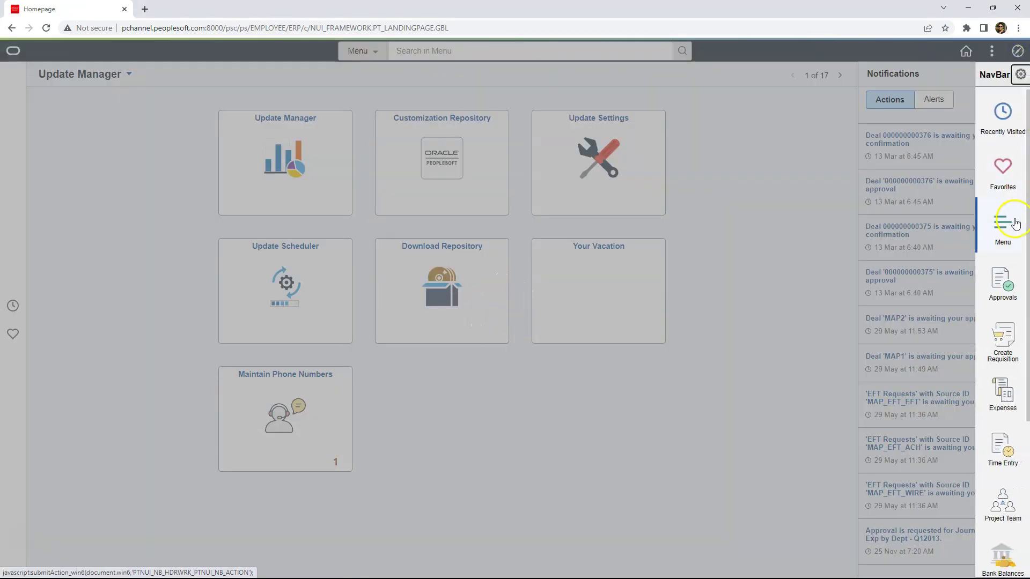
pyautogui.click(1013, 228)
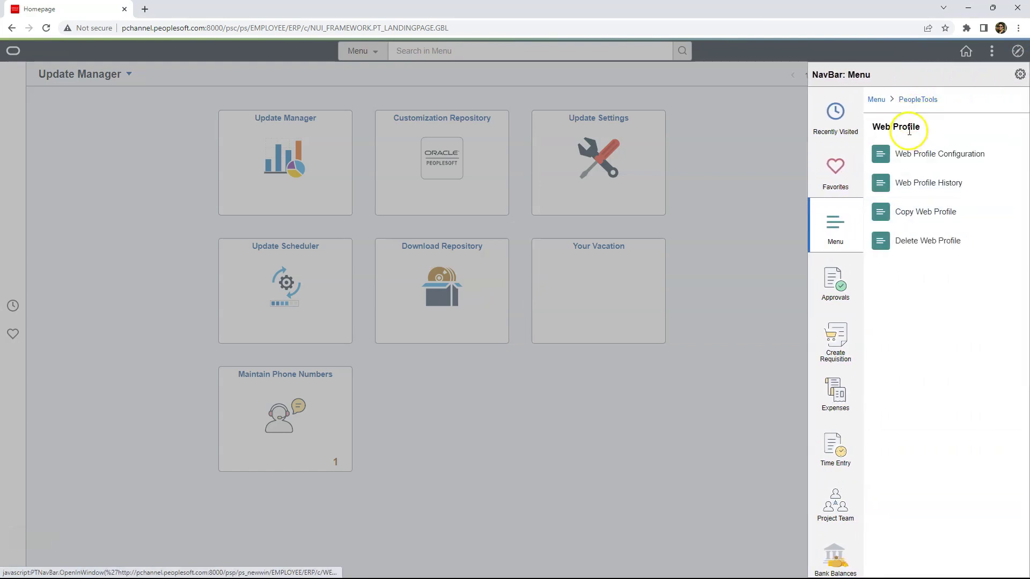
pyautogui.click(925, 159)
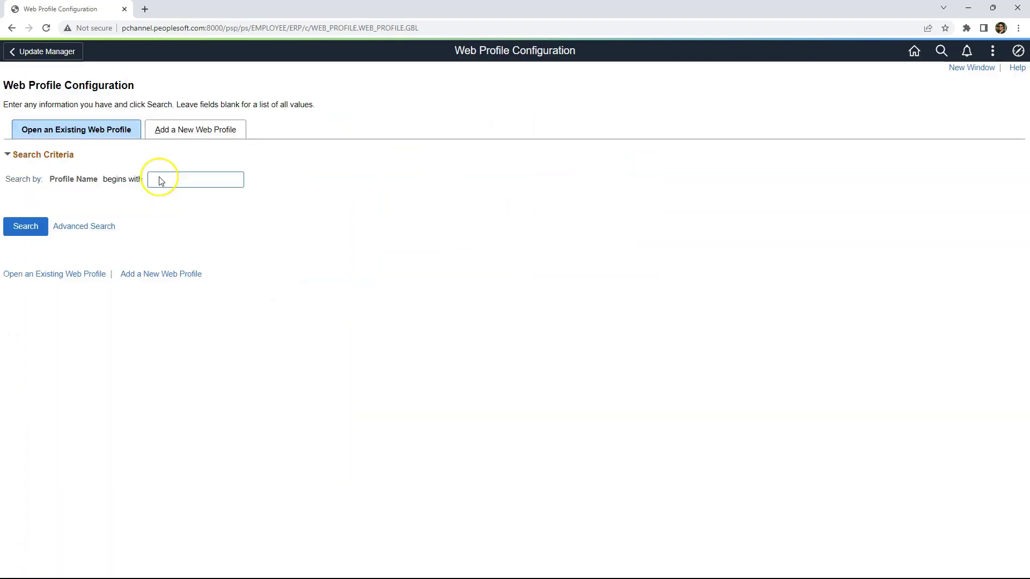
pyautogui.click(161, 181)
pyautogui.write('PROD')
pyautogui.press('Return')
# Highlight the PROD profile's Authentication Domain and the matching domain in the web address
pyautogui.click(241, 150)
pyautogui.moveTo(241, 150); pyautogui.dragTo(168, 151)
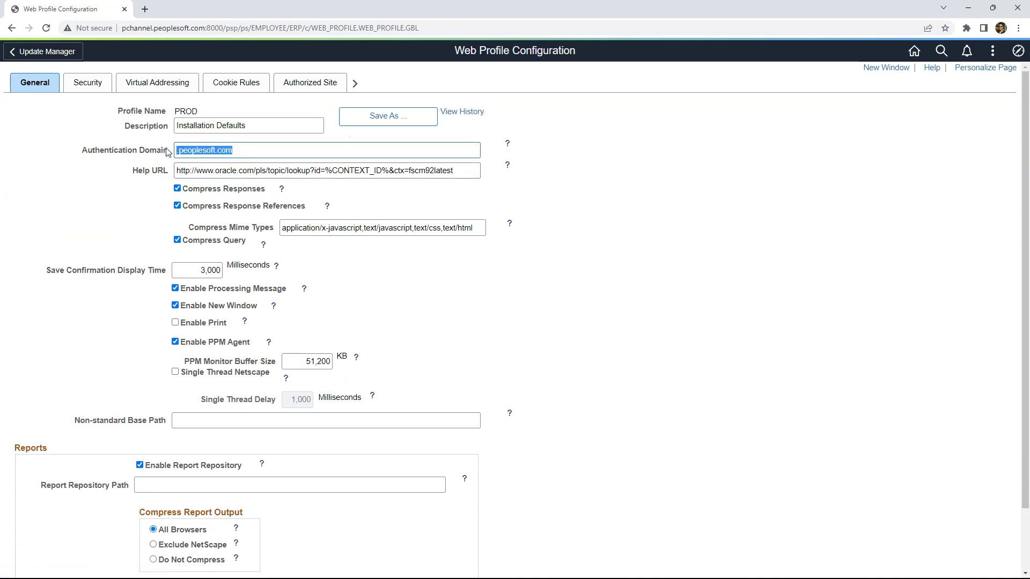
pyautogui.moveTo(256, 150); pyautogui.dragTo(156, 149)
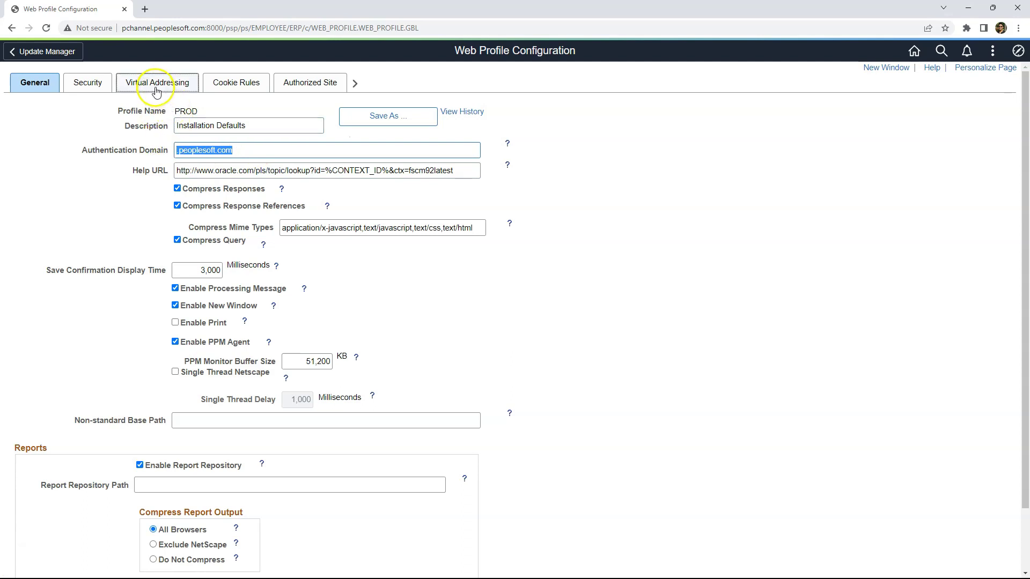
pyautogui.moveTo(152, 28); pyautogui.dragTo(206, 28)
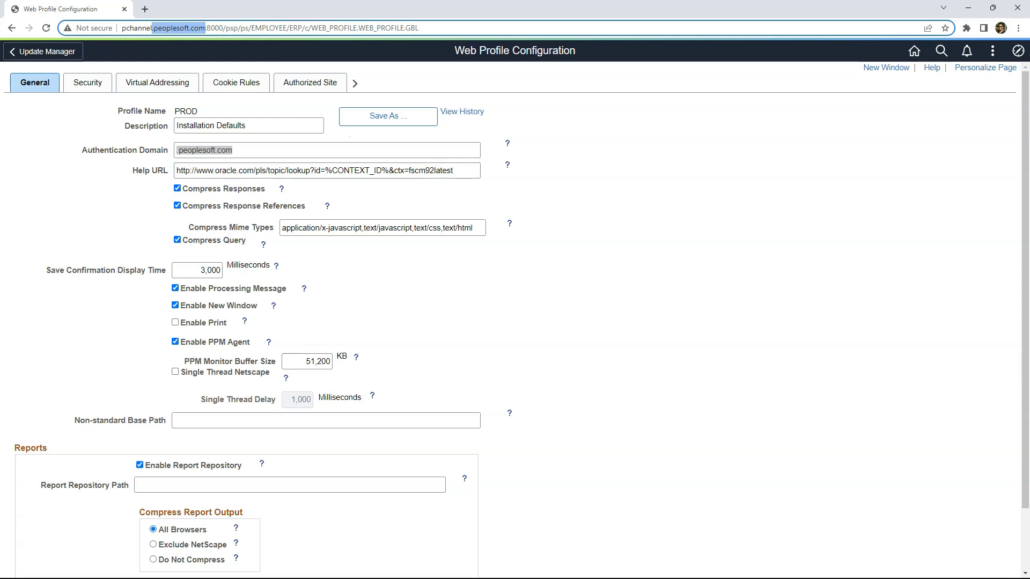
# Switch to the PSFT_EP node definition, look at its main definition page and return to its Portal settings
pyautogui.click(198, 454)
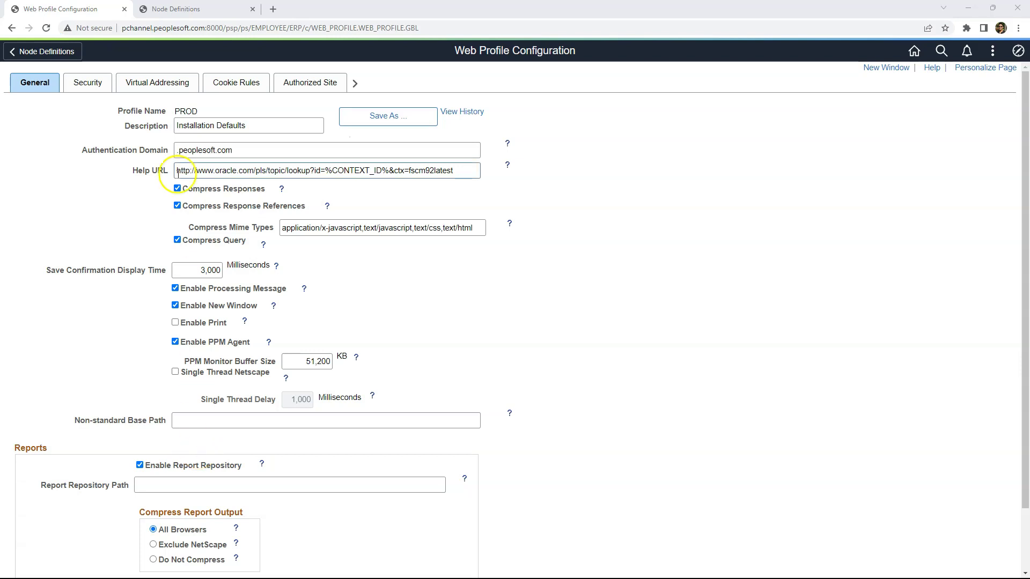
pyautogui.click(207, 8)
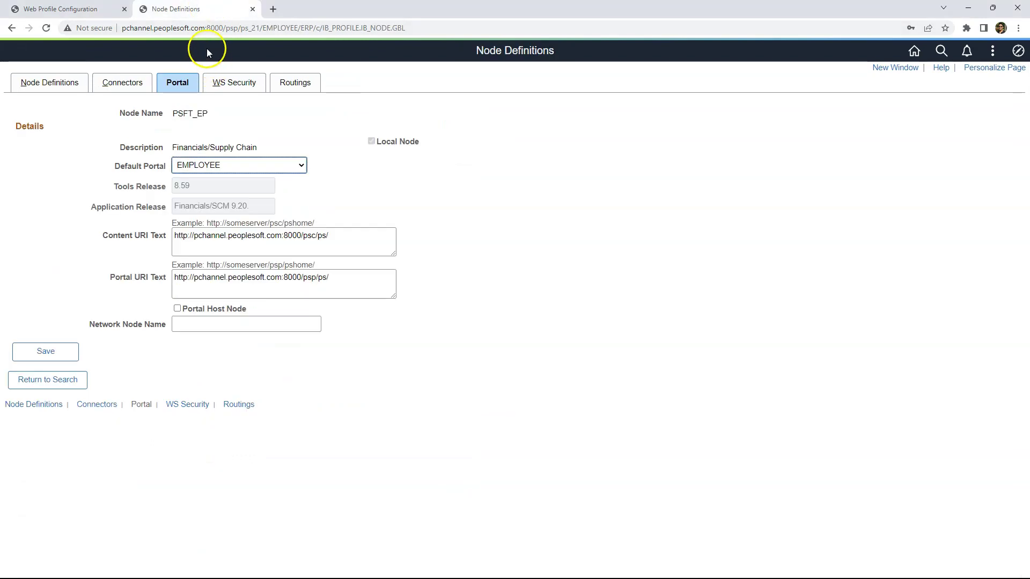
pyautogui.click(51, 83)
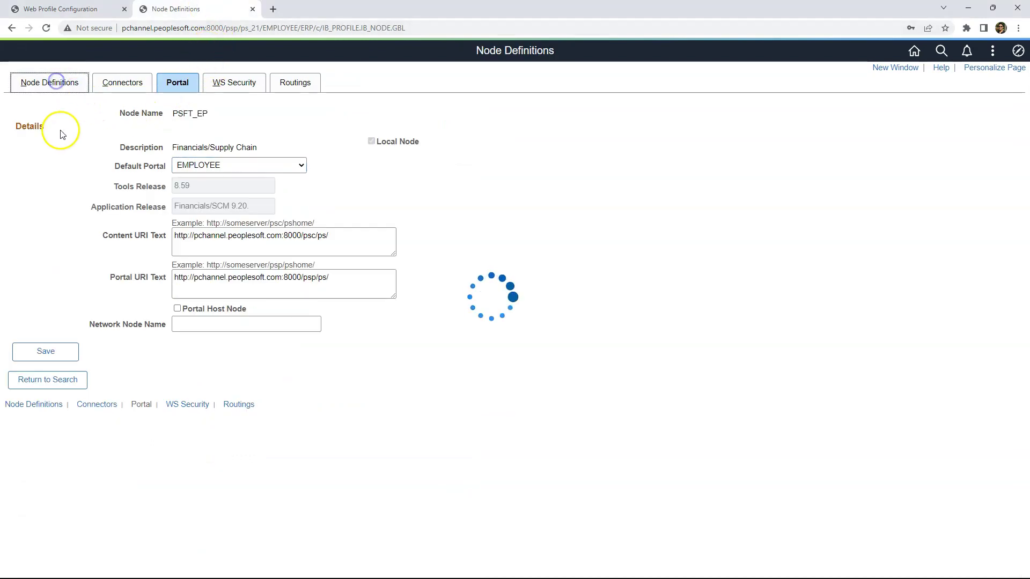
pyautogui.click(182, 82)
# Highlight the Content URI Text and Portal URI Text of the PSFT_EP node to compare their addresses
pyautogui.moveTo(344, 234); pyautogui.dragTo(161, 225)
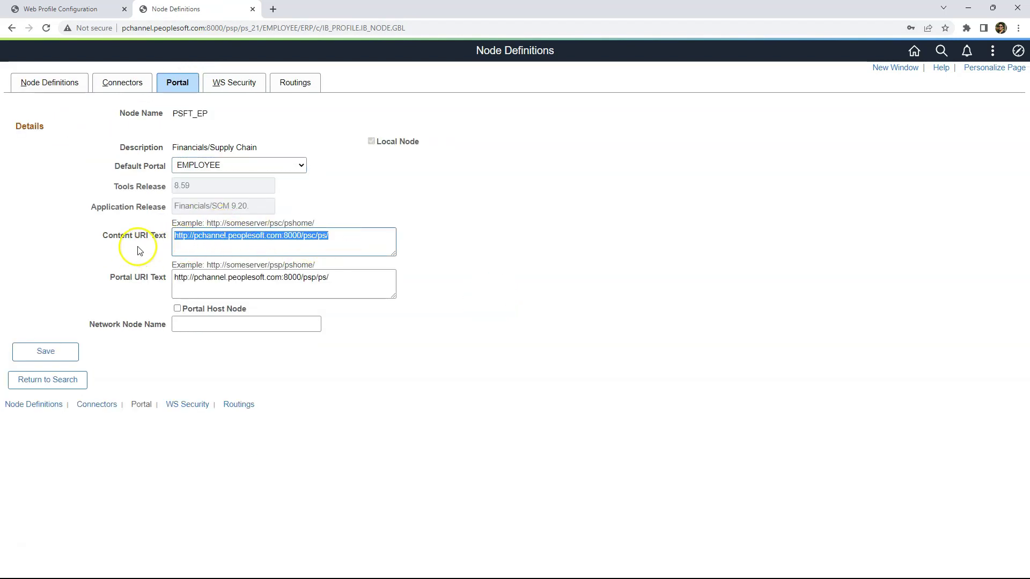
pyautogui.click(338, 279)
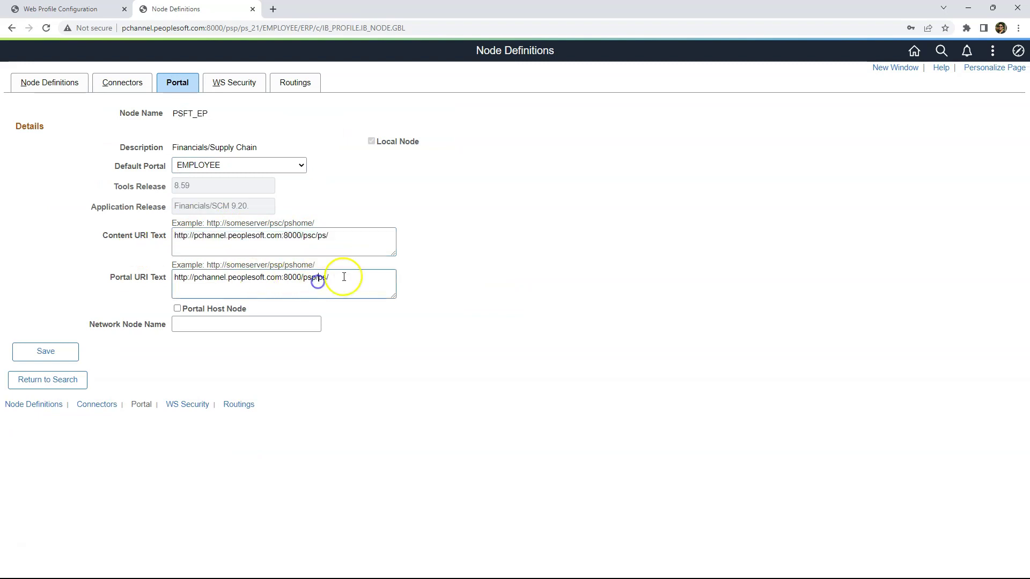
pyautogui.moveTo(354, 282); pyautogui.dragTo(167, 279)
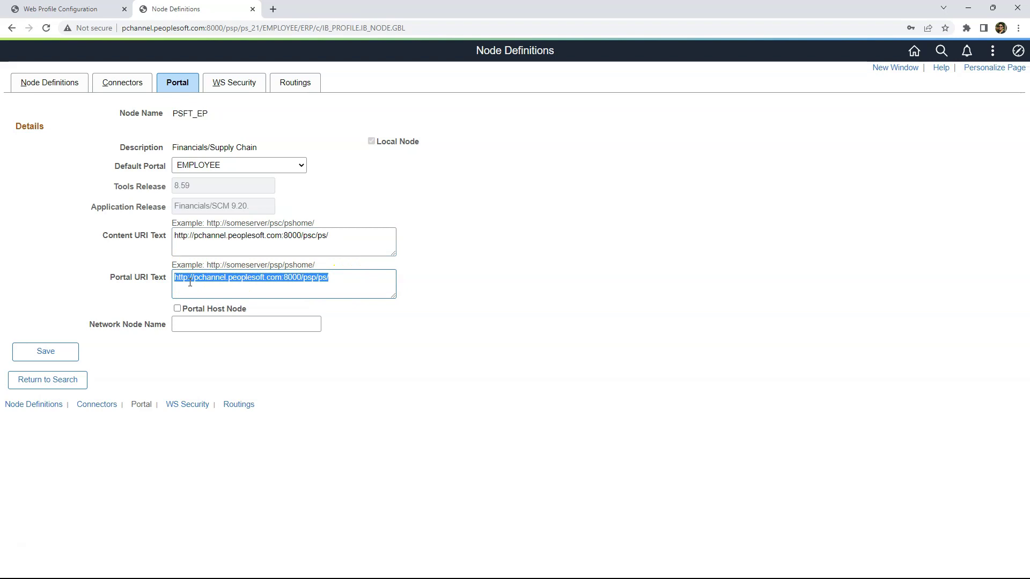
pyautogui.rightClick(208, 275)
pyautogui.rightClick(208, 275)
pyautogui.click(247, 236)
pyautogui.moveTo(328, 236); pyautogui.dragTo(153, 235)
pyautogui.moveTo(335, 278); pyautogui.dragTo(111, 278)
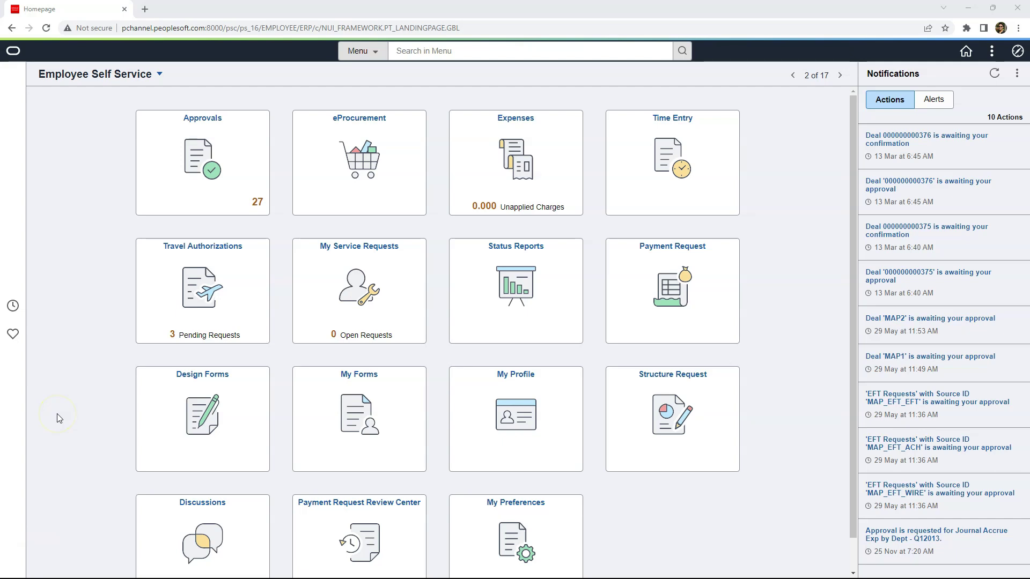
# Search the existing purchase orders of business unit US001 through Add/Update POs and open POERS-04
pyautogui.click(1018, 51)
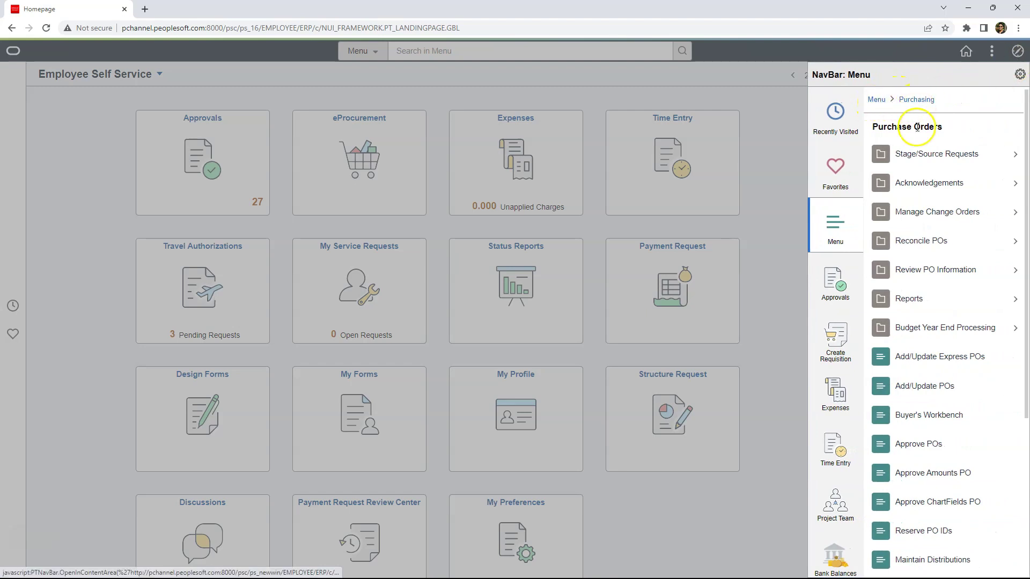
pyautogui.click(938, 386)
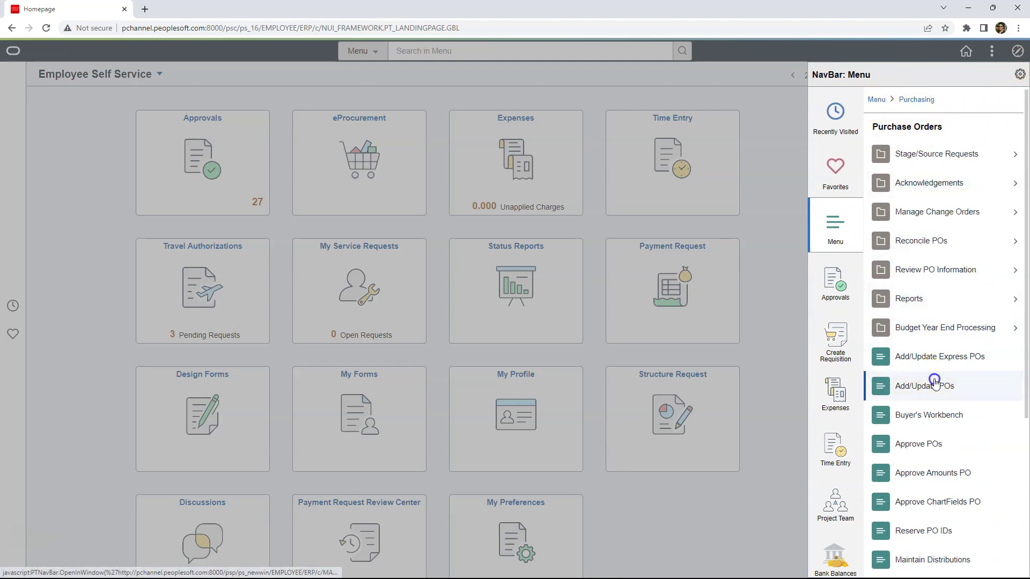
pyautogui.click(69, 120)
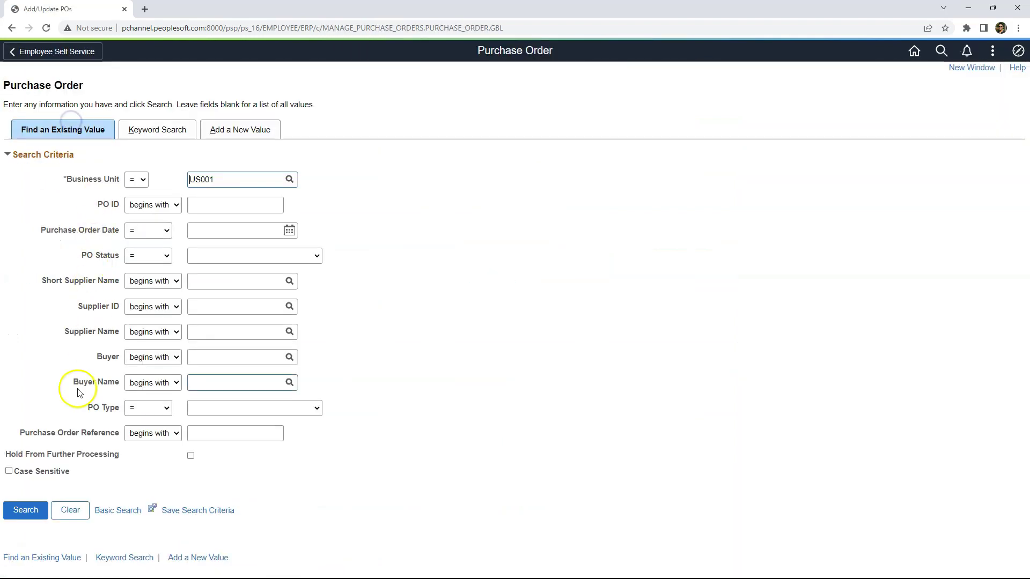
pyautogui.click(31, 511)
pyautogui.scroll(-5, 339, 451)
pyautogui.click(84, 493)
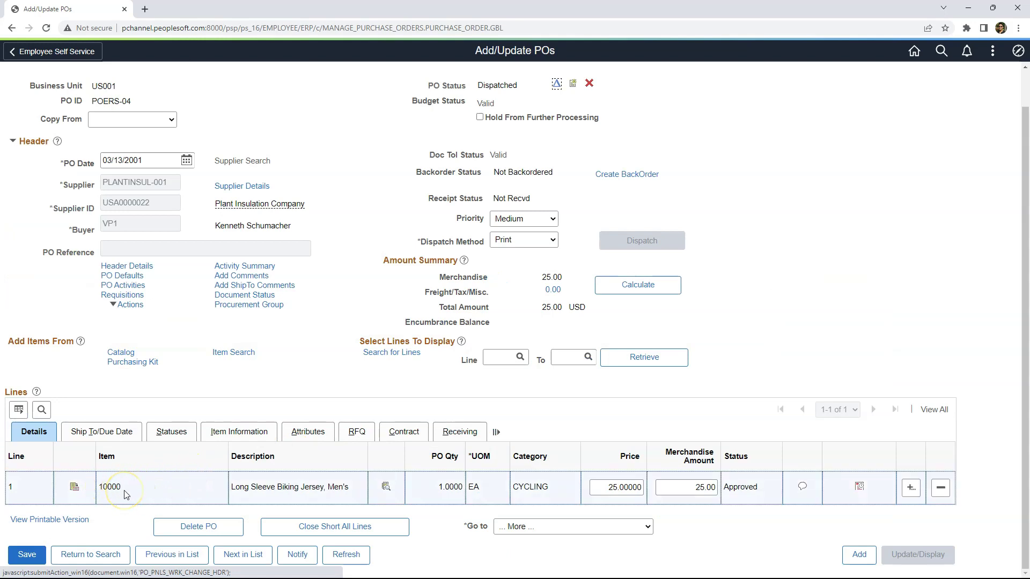
# Examine the item field of line 1 on purchase order POERS-04
pyautogui.click(121, 489)
pyautogui.click(138, 493)
pyautogui.moveTo(139, 492)
pyautogui.mouseDown()
pyautogui.moveTo(152, 490)
pyautogui.moveTo(119, 488)
pyautogui.moveTo(228, 488)
pyautogui.moveTo(111, 483)
pyautogui.moveTo(230, 488)
pyautogui.moveTo(208, 487)
pyautogui.mouseUp()
pyautogui.click(208, 487)
pyautogui.click(384, 411)
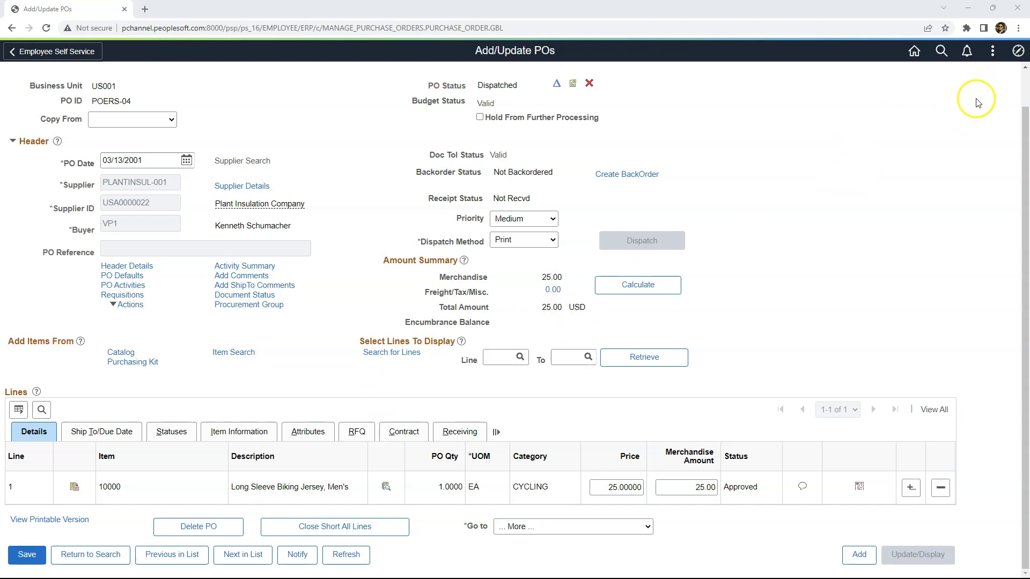
# Open Manage Related Content Service among the Related Content Services of the PeopleTools portal
pyautogui.click(1013, 56)
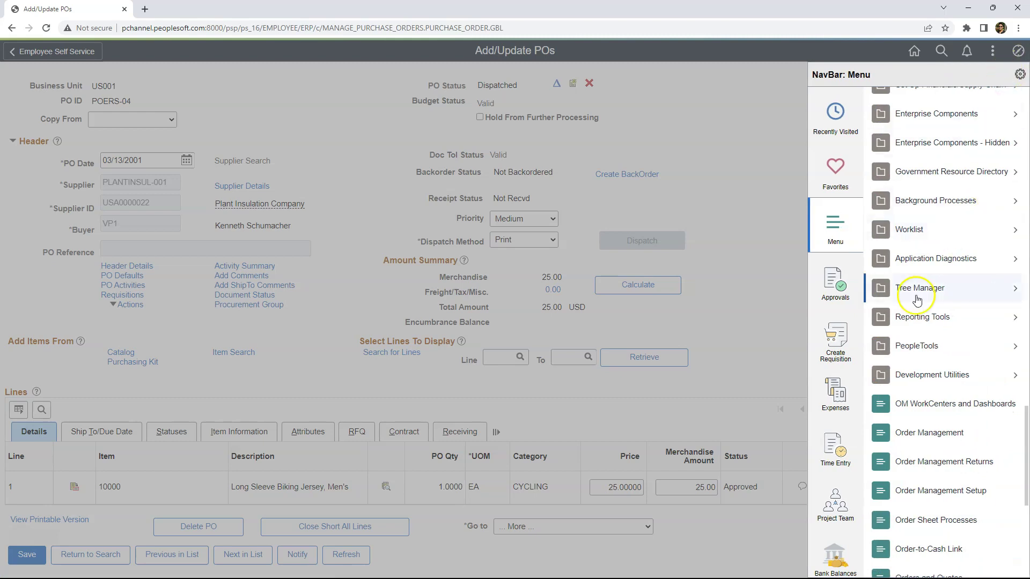
pyautogui.click(910, 344)
pyautogui.click(928, 298)
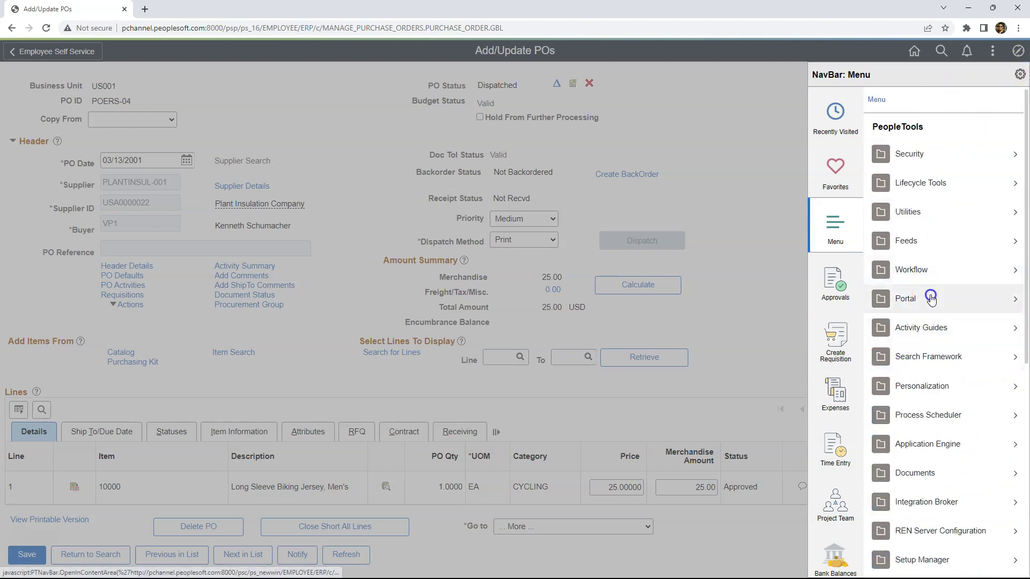
pyautogui.click(942, 249)
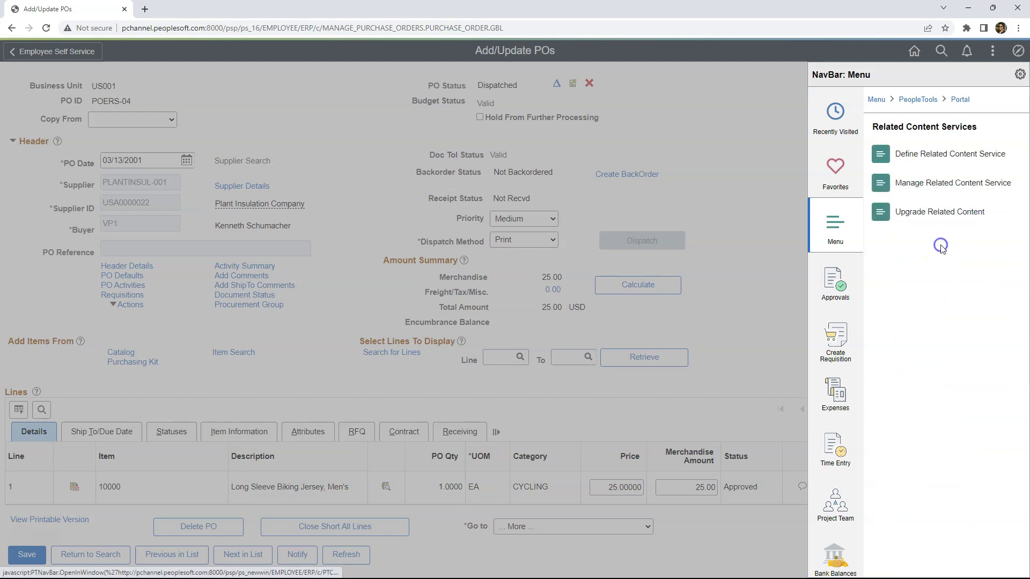
pyautogui.click(953, 192)
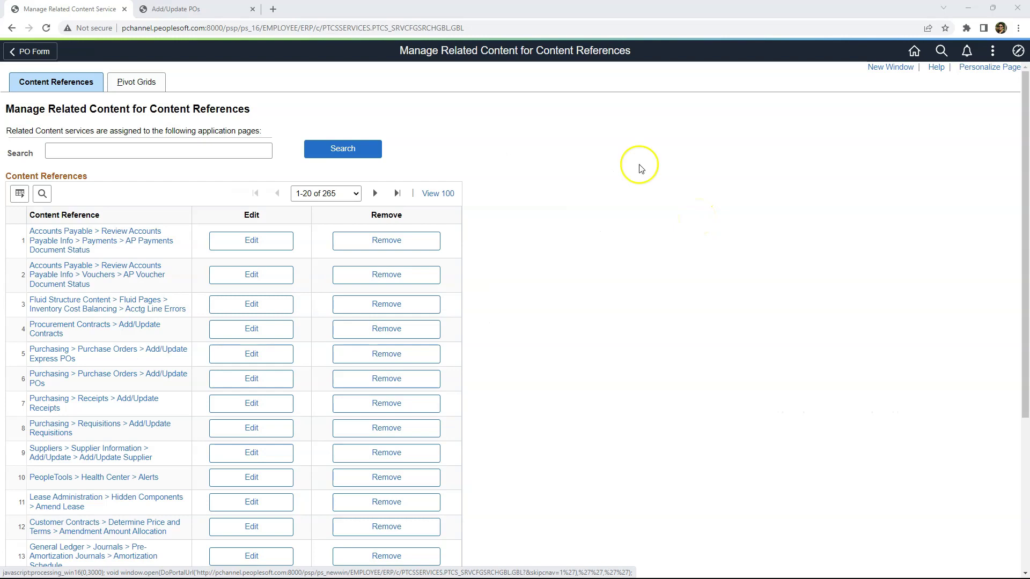
# Search the content references for "POs" and open Purchasing > Purchase Orders > Add/Update POs for editing
pyautogui.click(190, 153)
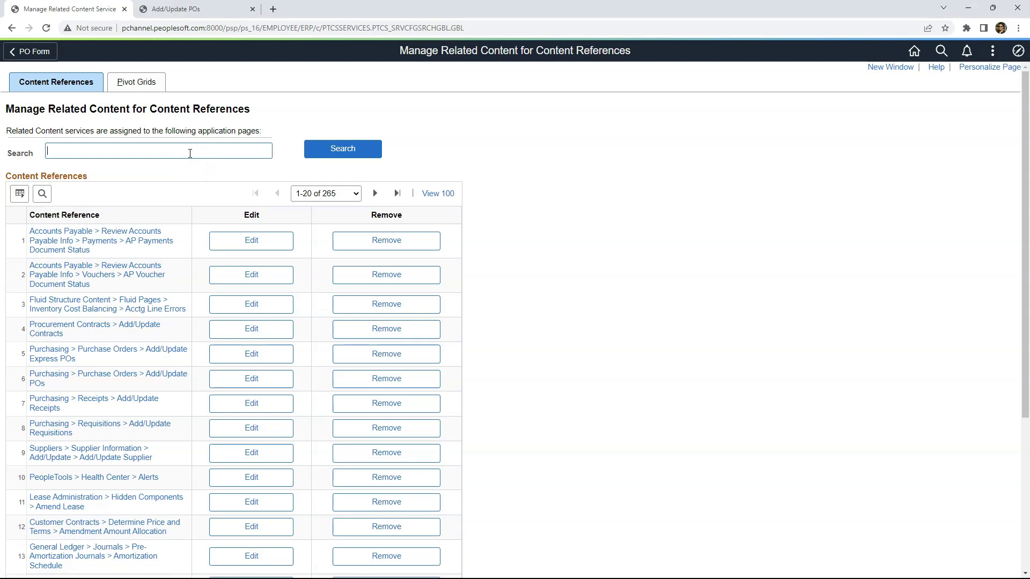
pyautogui.press('Return')
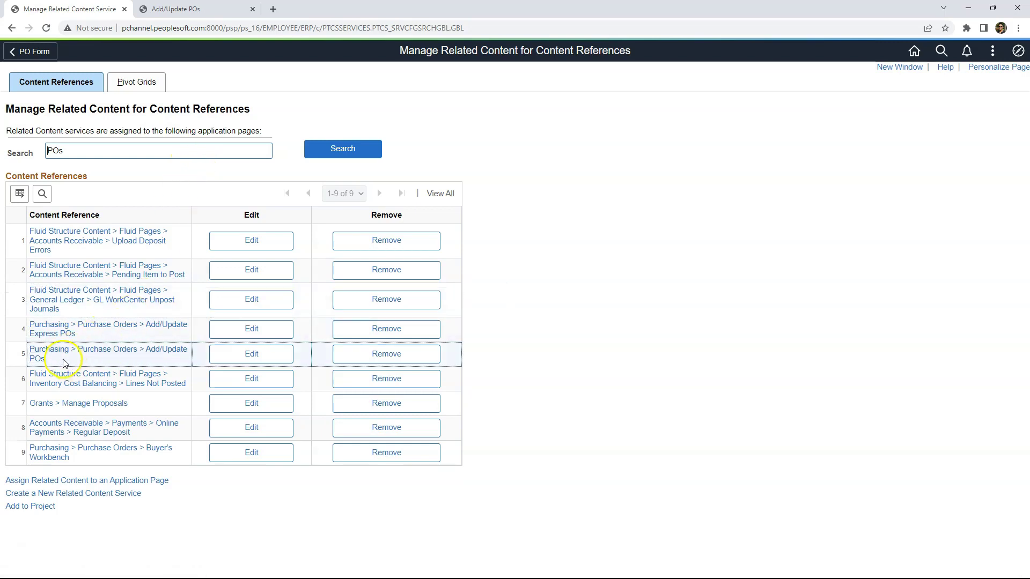
pyautogui.click(252, 354)
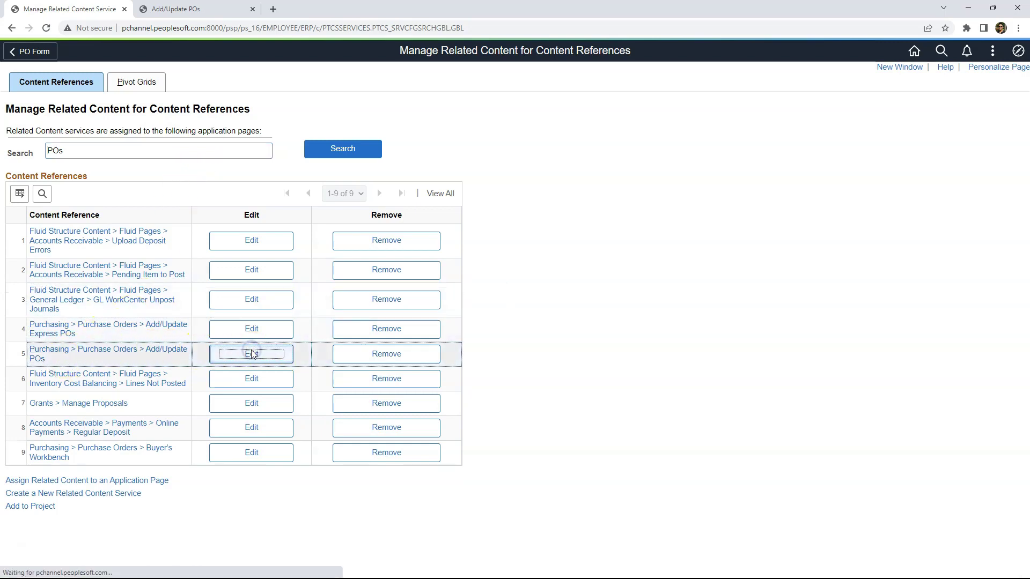
# Show the related actions assigned to Add/Update POs and highlight the Page Level Related Actions heading
pyautogui.click(86, 90)
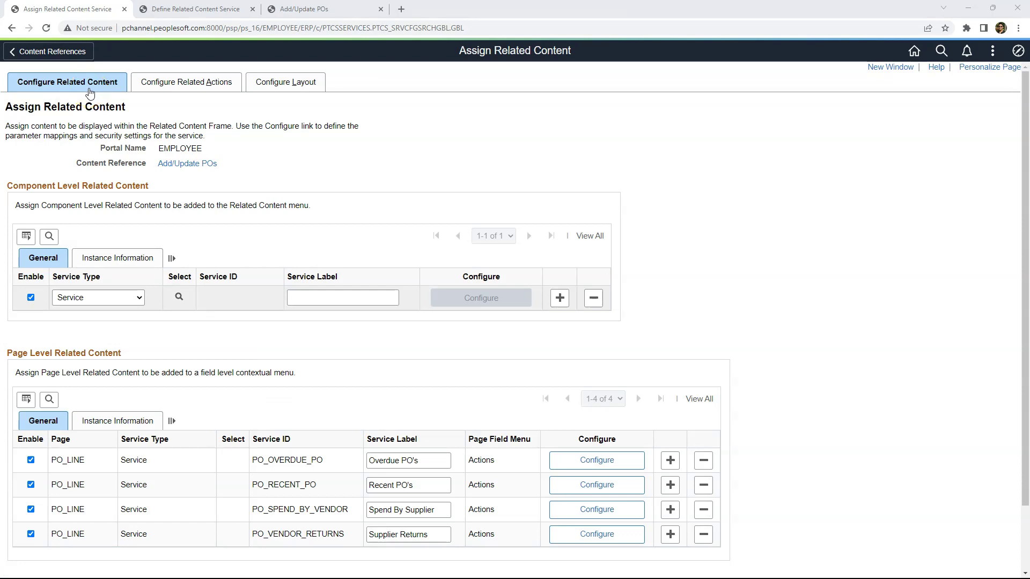
pyautogui.click(155, 83)
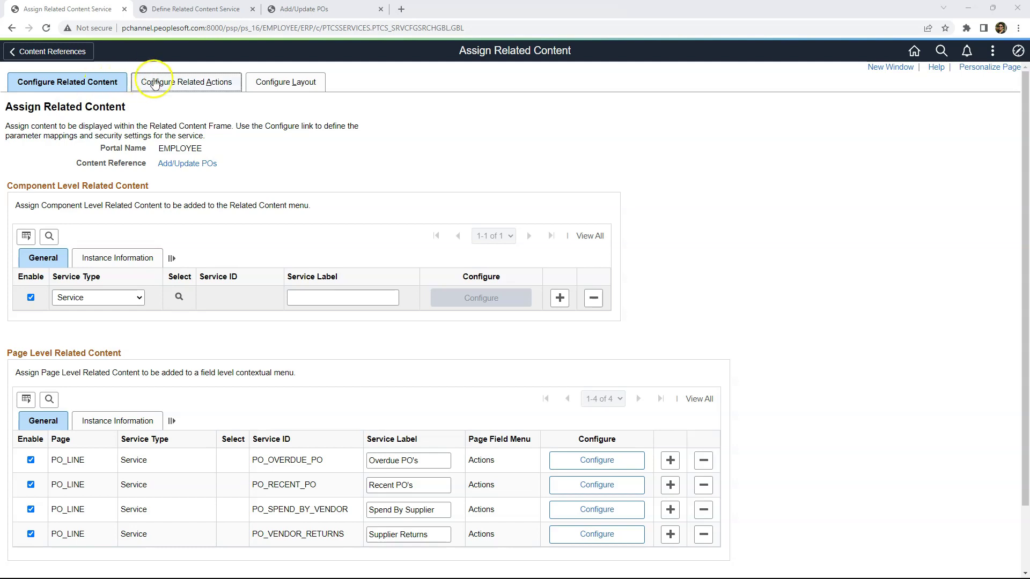
pyautogui.click(187, 87)
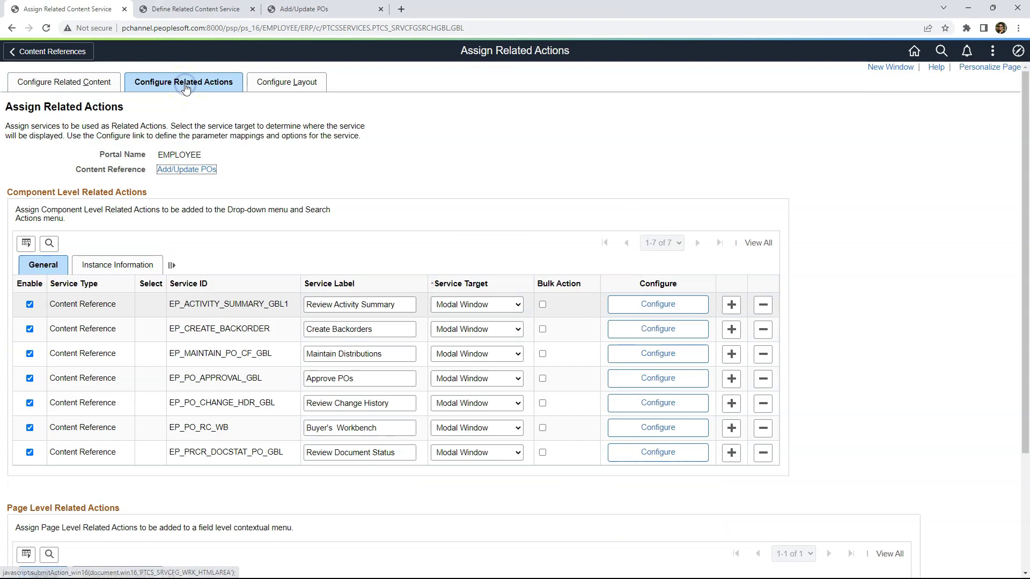
pyautogui.click(187, 96)
pyautogui.scroll(-3, 252, 327)
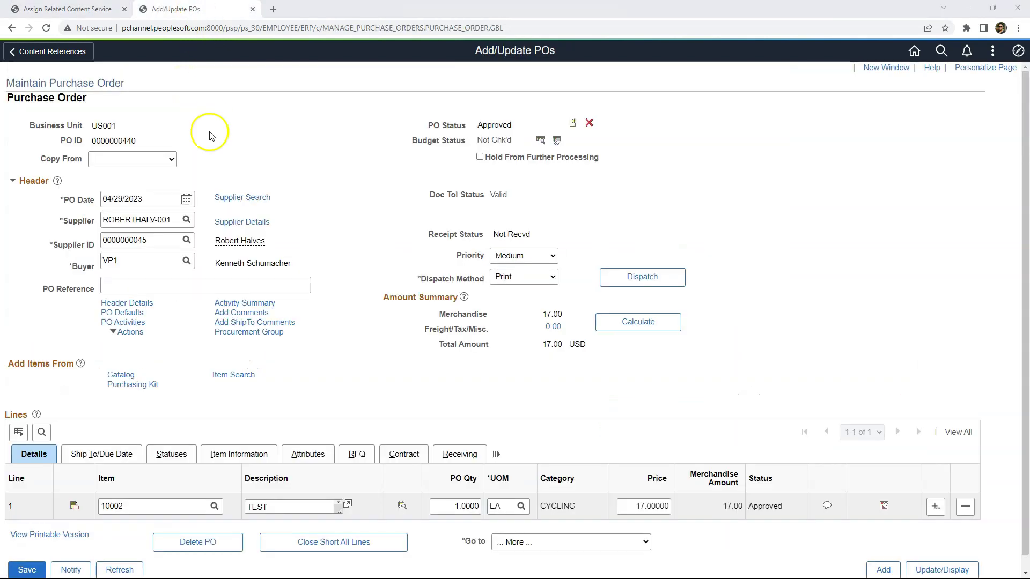
pyautogui.hotkey('ctrl', 'shift', 'Tab')
pyautogui.moveTo(7, 352); pyautogui.dragTo(110, 353)
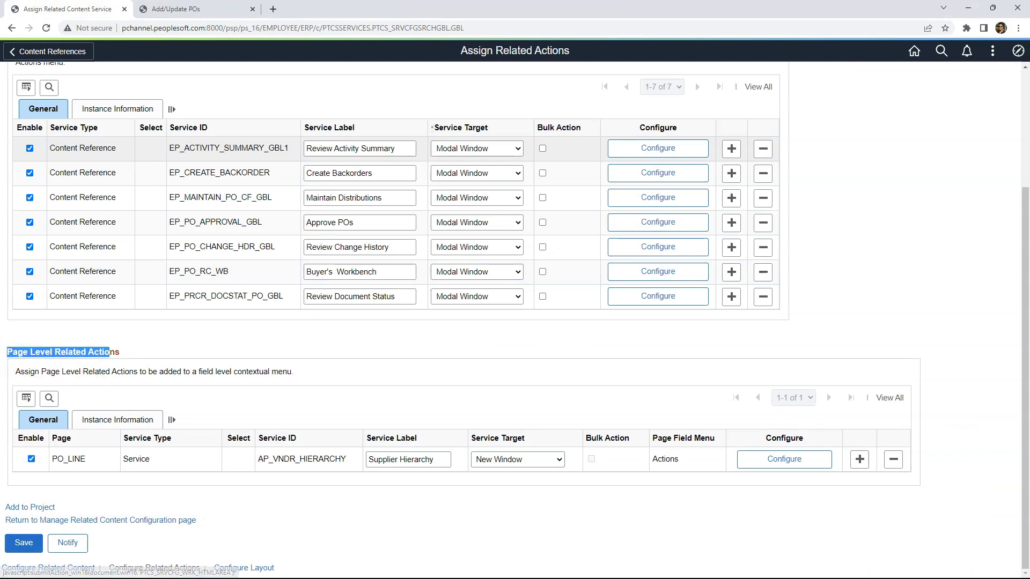
# Add a page-level related action row for page PO_LINE with the service type Content Reference
pyautogui.click(859, 459)
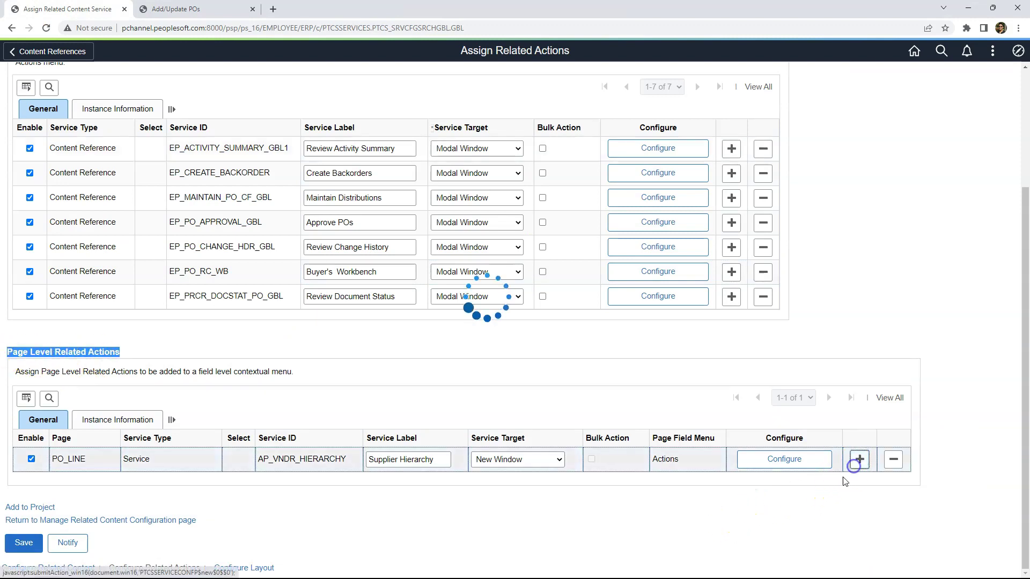
pyautogui.click(90, 485)
pyautogui.doubleClick(78, 460)
pyautogui.hotkey('ctrl', 'c')
pyautogui.click(86, 484)
pyautogui.hotkey('ctrl', 'v')
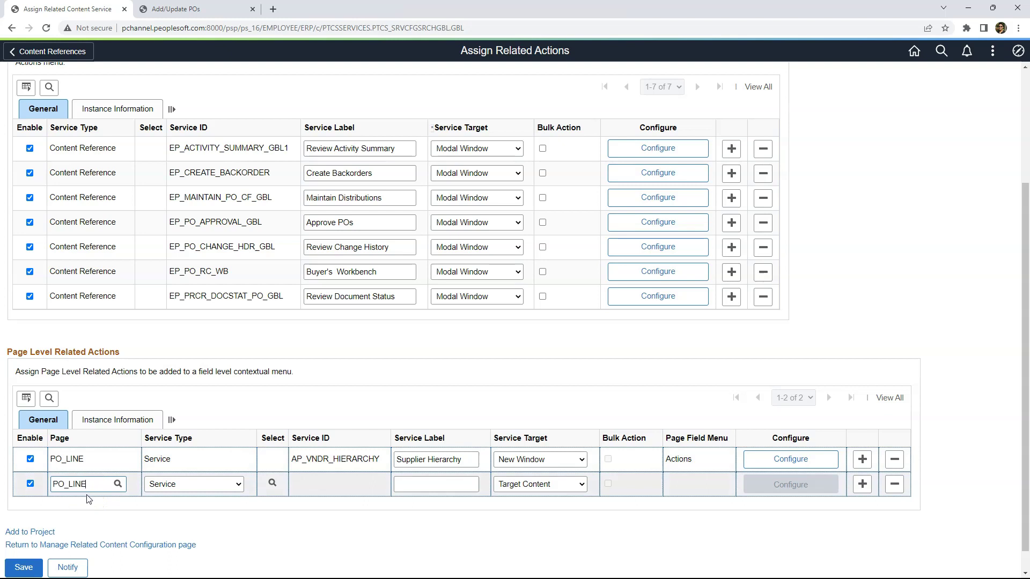
pyautogui.click(196, 486)
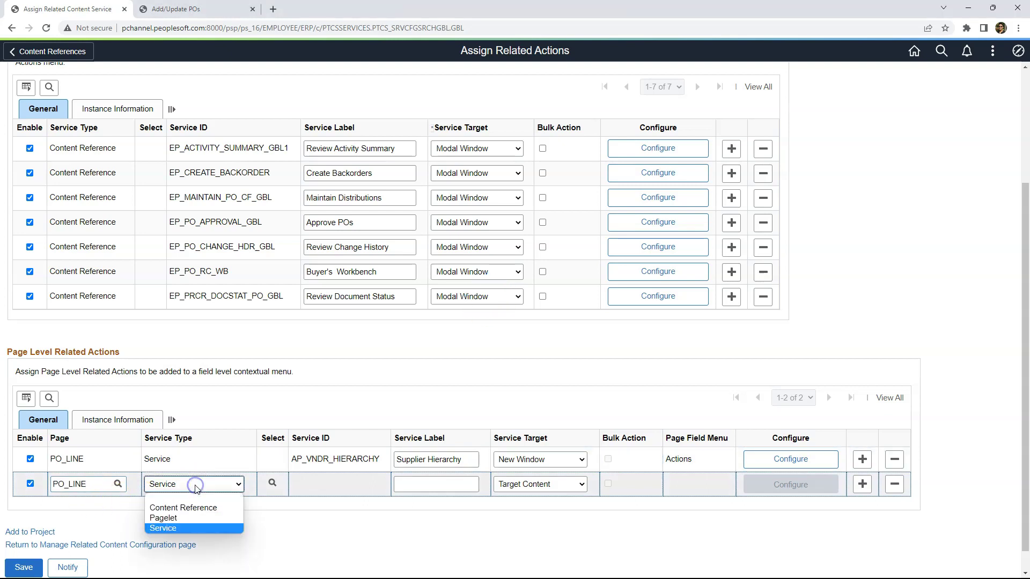
pyautogui.click(196, 514)
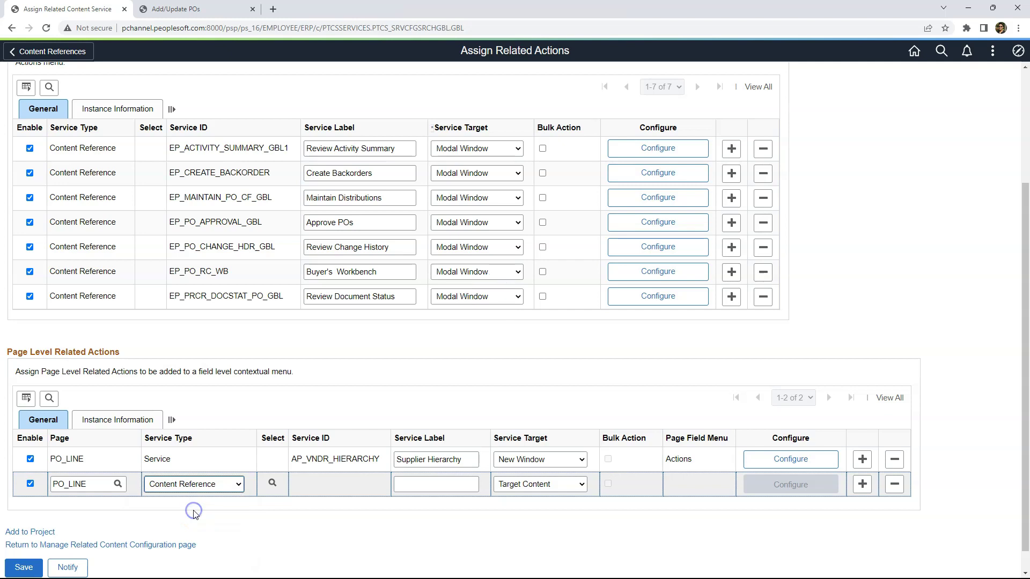
# Assign the Define Item content reference from Items > Define Items and Attributes to the new PO_LINE row, with service target New Window
pyautogui.click(272, 485)
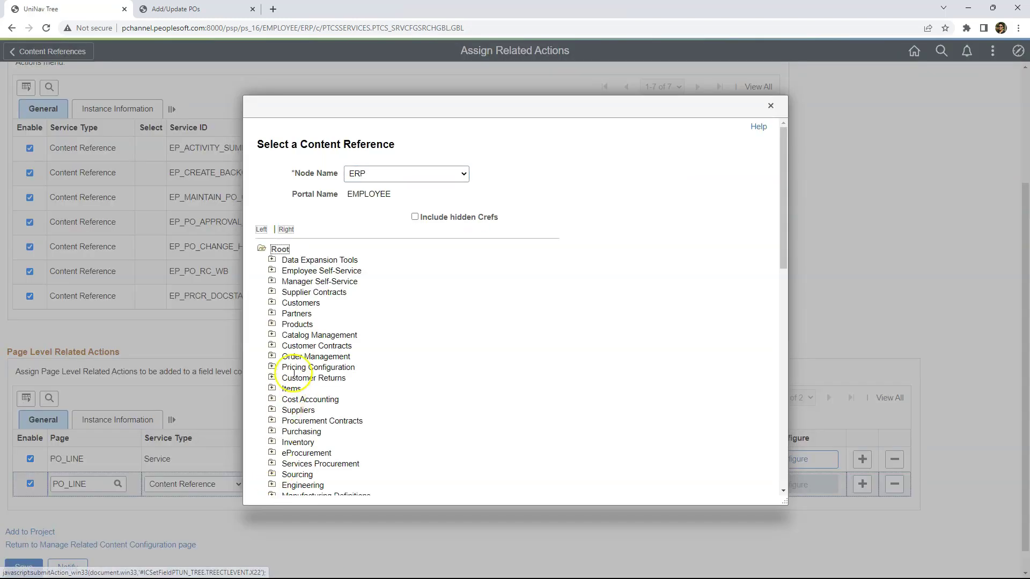
pyautogui.click(274, 389)
pyautogui.click(283, 412)
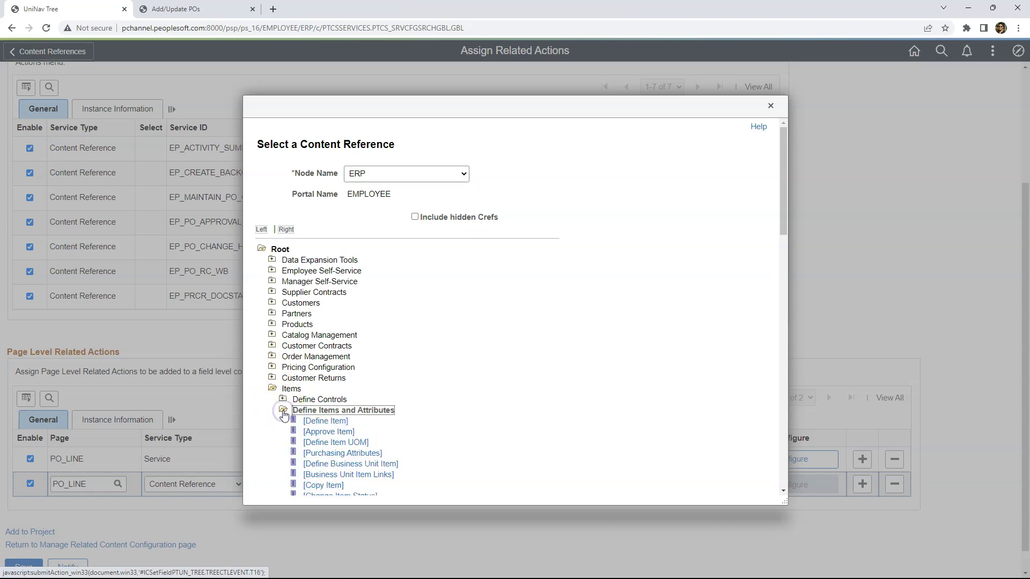
pyautogui.click(321, 421)
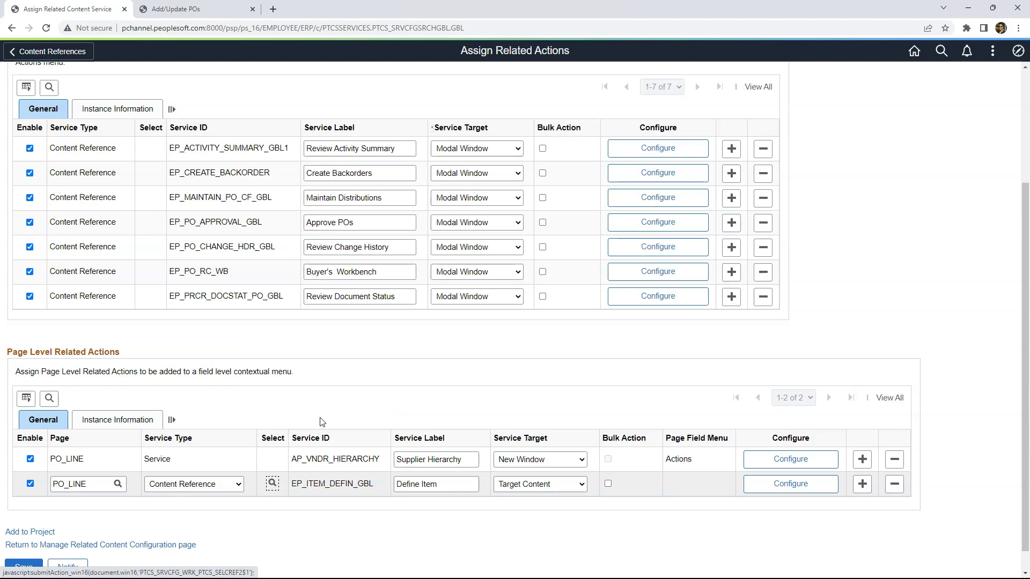
pyautogui.click(524, 488)
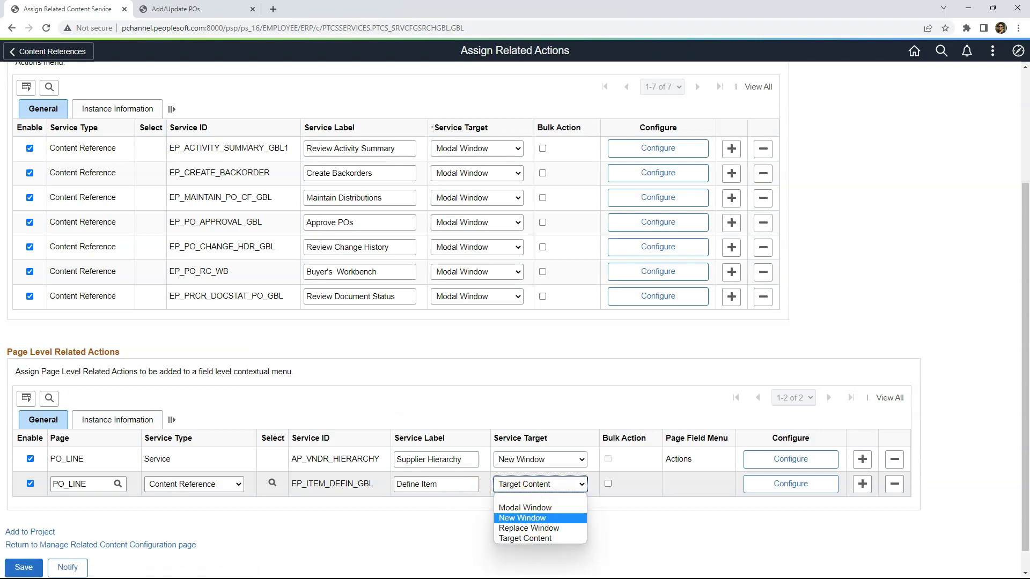
pyautogui.click(542, 518)
# Configure the Define Item service by mapping its SETID parameter to the fixed value SHARE
pyautogui.click(803, 486)
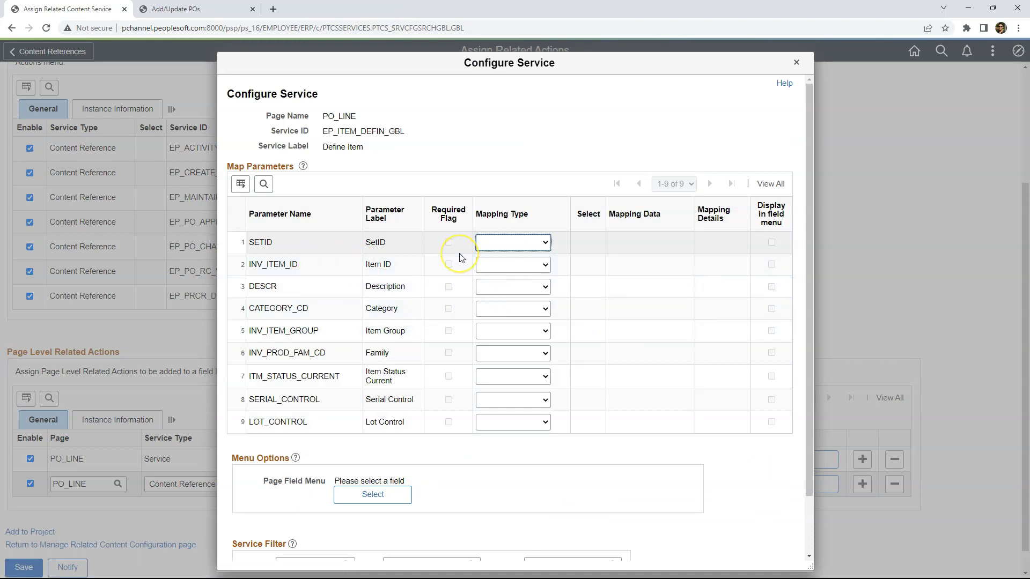
pyautogui.click(502, 243)
pyautogui.click(504, 266)
pyautogui.click(623, 240)
pyautogui.write('s')
pyautogui.press('capslock')
pyautogui.press('BackSpace')
pyautogui.write('SHARE')
pyautogui.hotkey('ctrl', 'f')
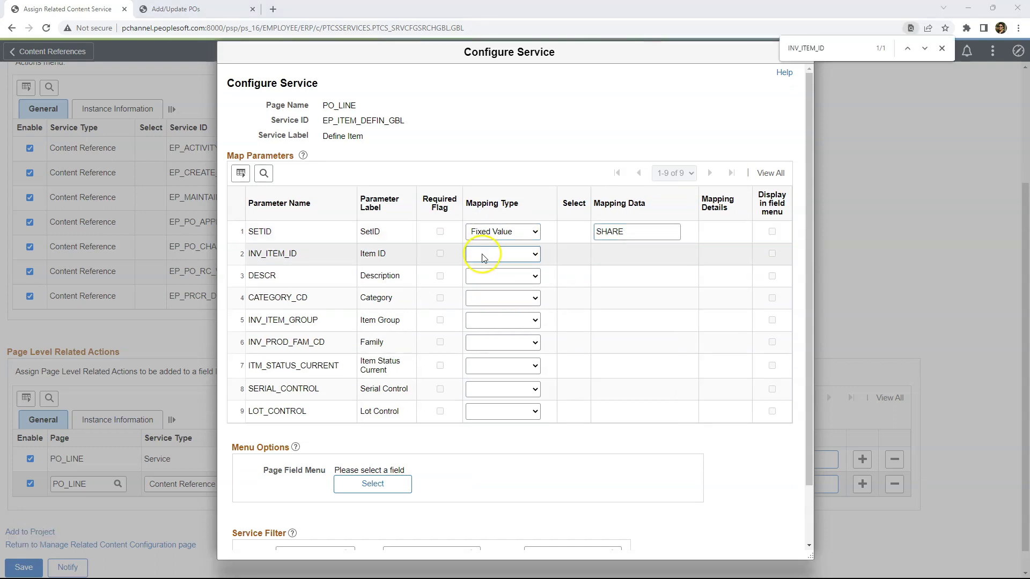
# Map the INV_ITEM_ID parameter to a page field, searching the page fields for INV_ITEM_ID and choosing Item
pyautogui.click(492, 253)
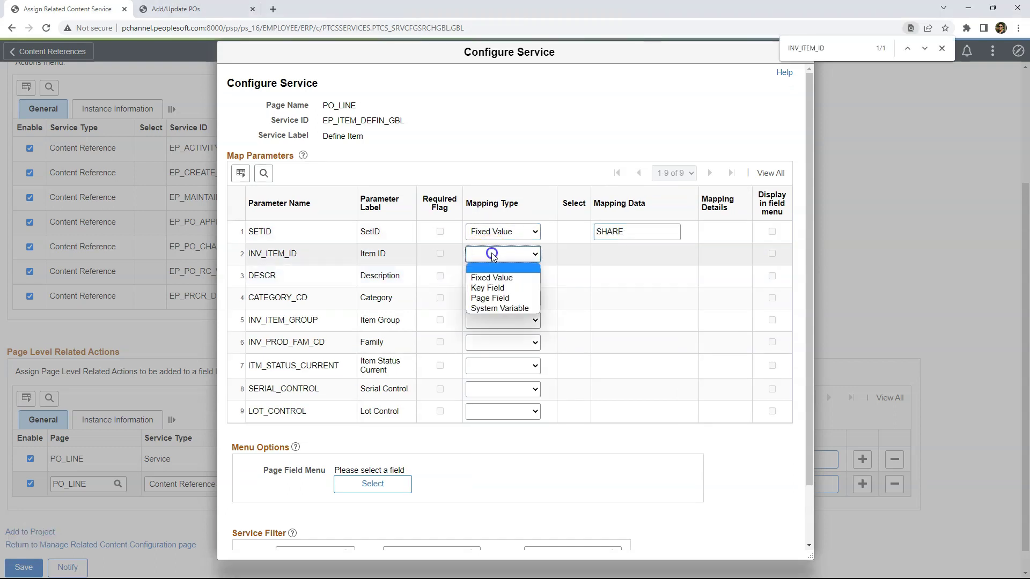
pyautogui.click(494, 299)
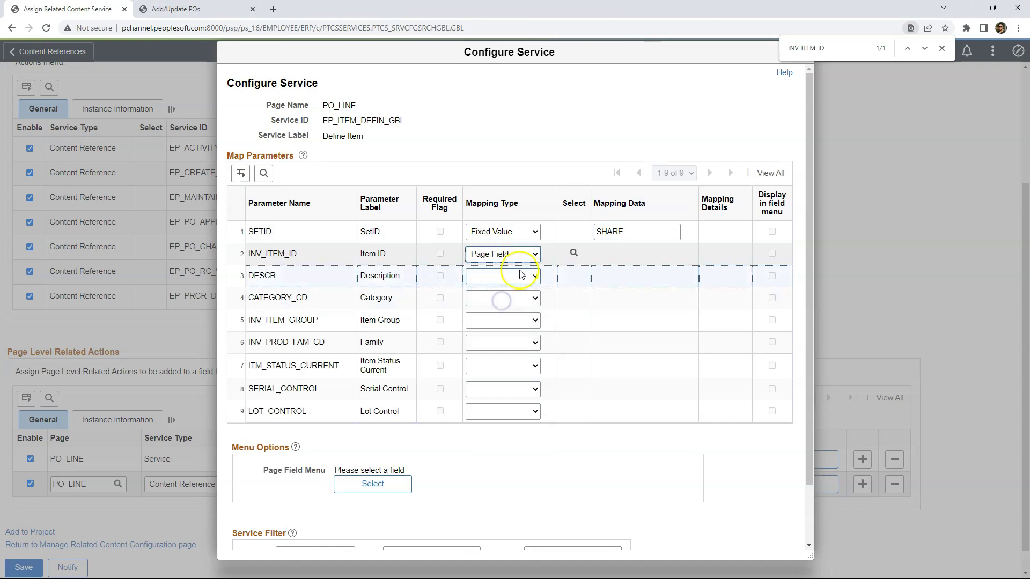
pyautogui.click(574, 253)
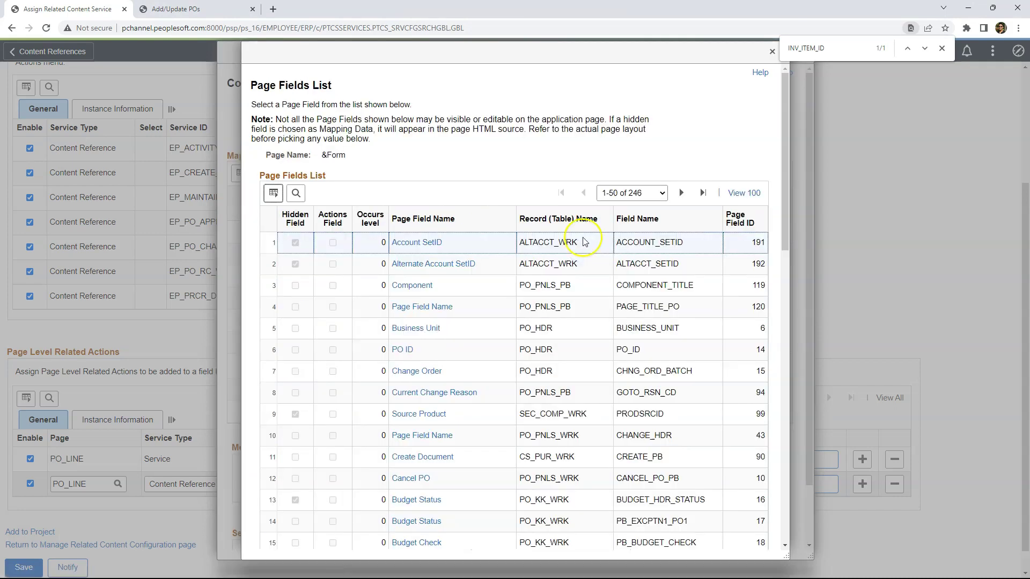
pyautogui.click(296, 194)
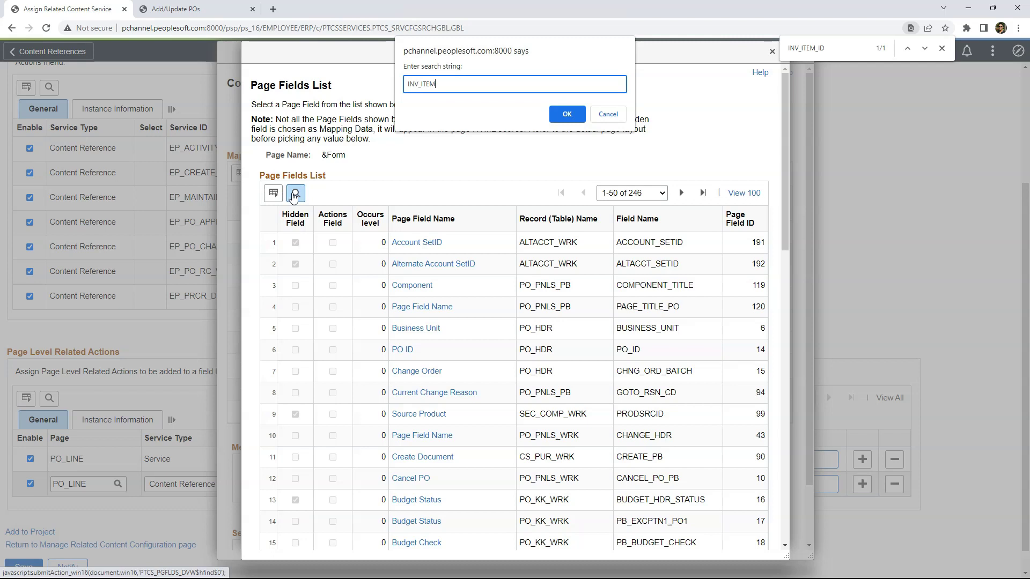
pyautogui.write('INV_ITEM_ID')
pyautogui.press('Return')
pyautogui.click(415, 246)
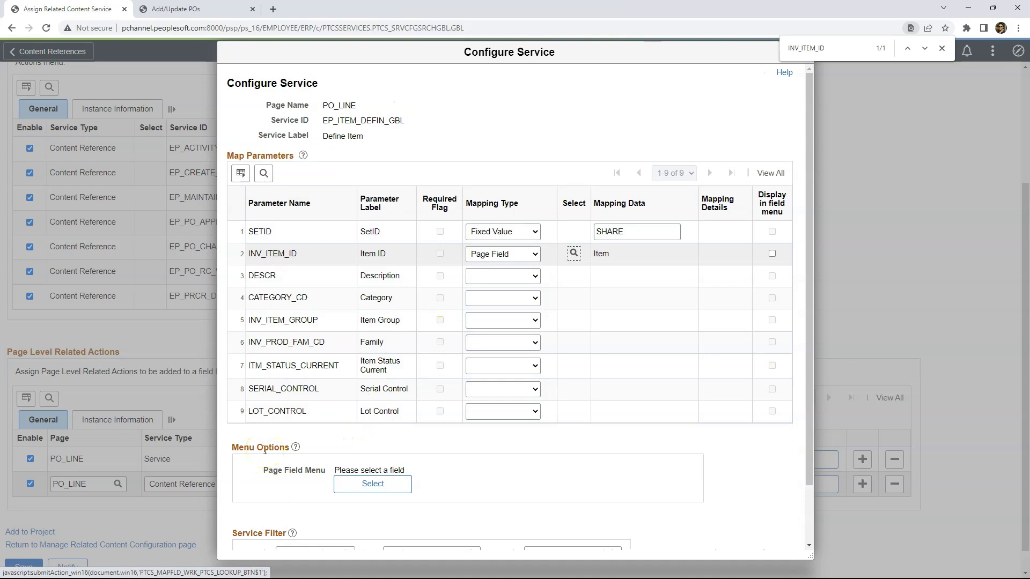
# Choose the INV_ITEM_ID page field for the page field menu, accept the service configuration and save the related actions
pyautogui.click(367, 489)
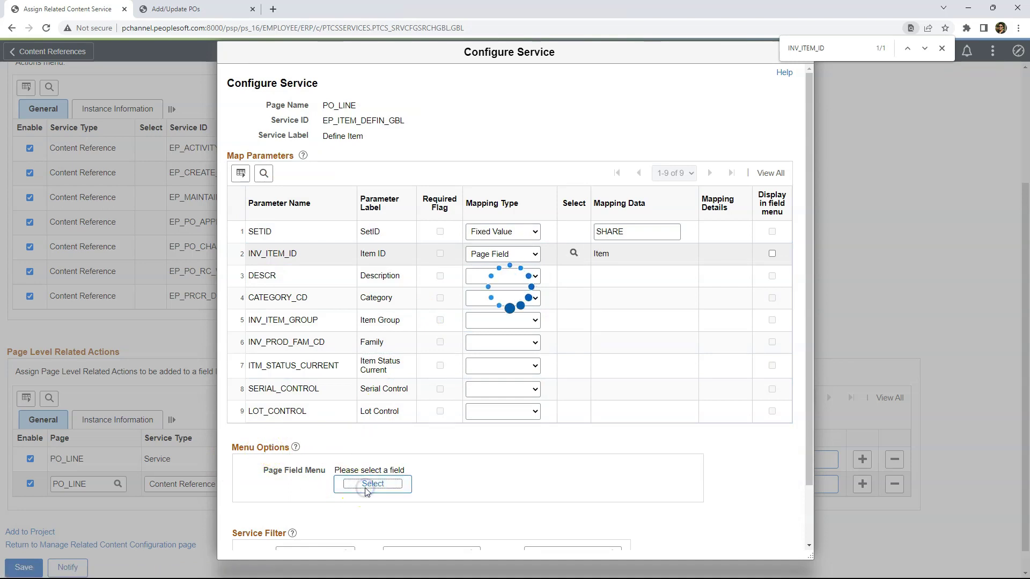
pyautogui.click(302, 200)
pyautogui.click(304, 203)
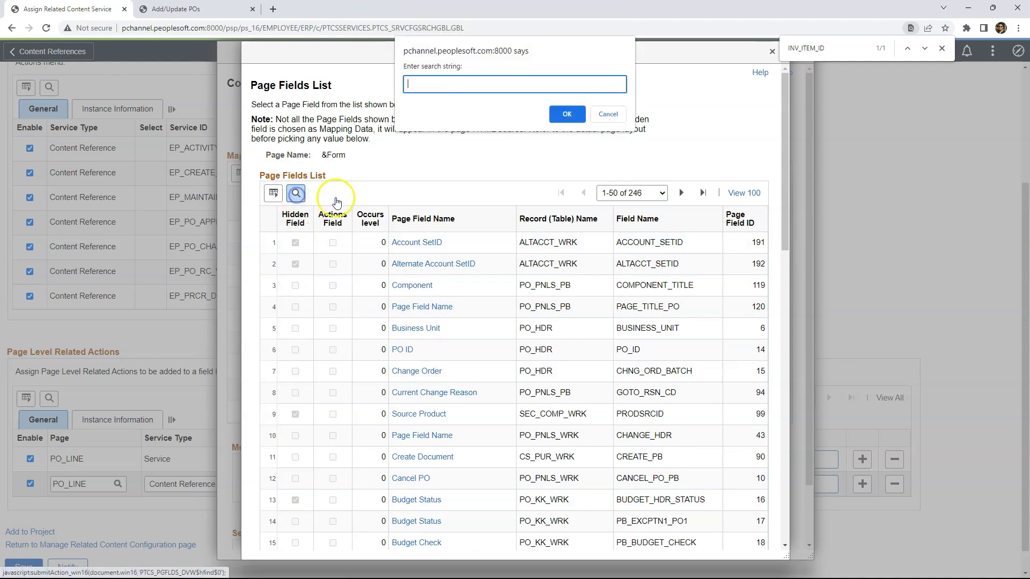
pyautogui.write('INV_ITEM_ID')
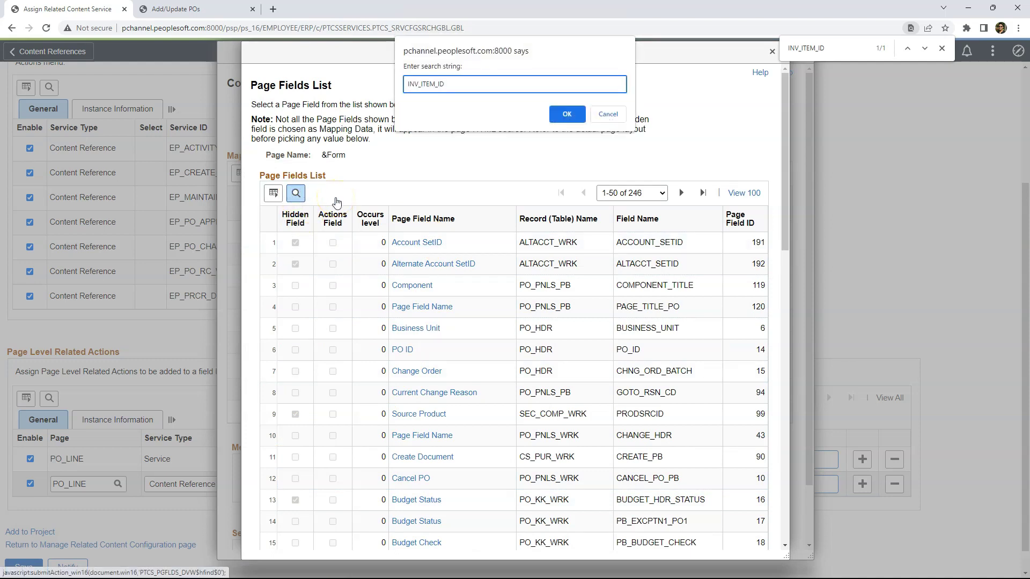
pyautogui.press('Return')
pyautogui.click(413, 245)
pyautogui.click(260, 528)
pyautogui.click(21, 567)
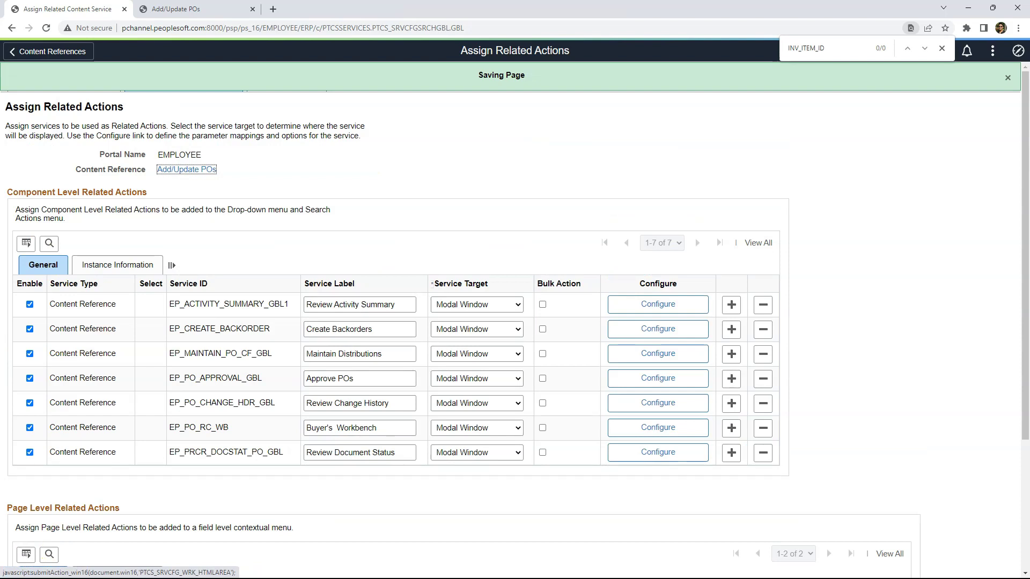
# Search for purchase orders in business unit US001 on the Add/Update POs page and open one from the results
pyautogui.hotkey('ctrl', 'Tab')
pyautogui.click(24, 509)
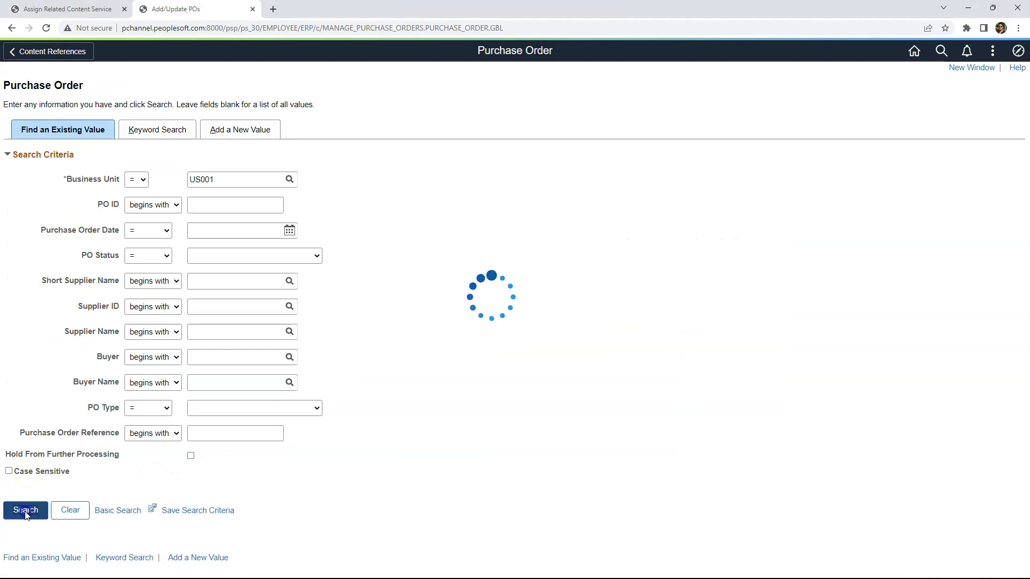
pyautogui.scroll(-7, 165, 486)
pyautogui.click(82, 370)
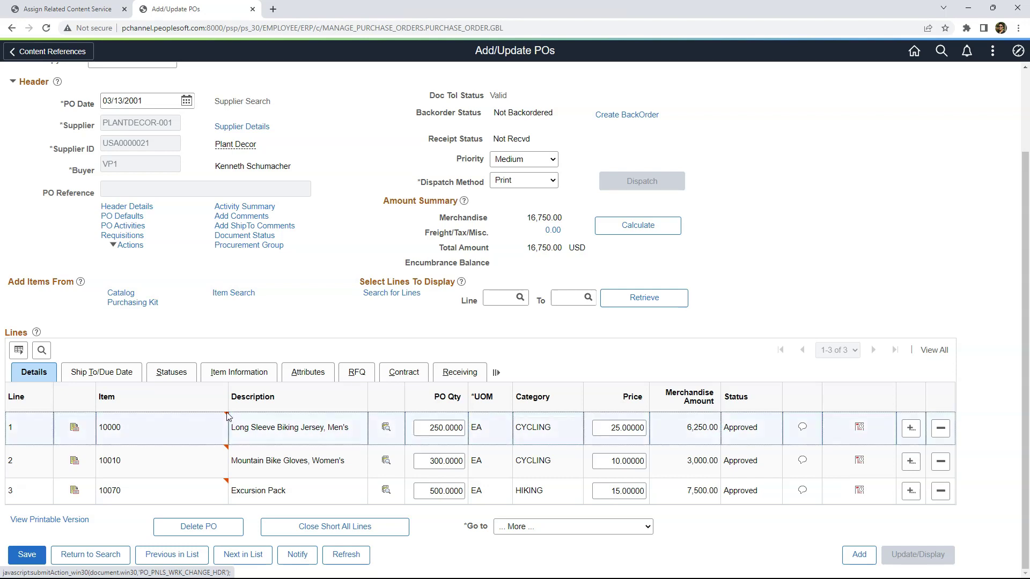
# Test the Define Item related action on the purchase order lines for Long Sleeve Biking Jersey, Men's and Excursion Pack
pyautogui.click(227, 417)
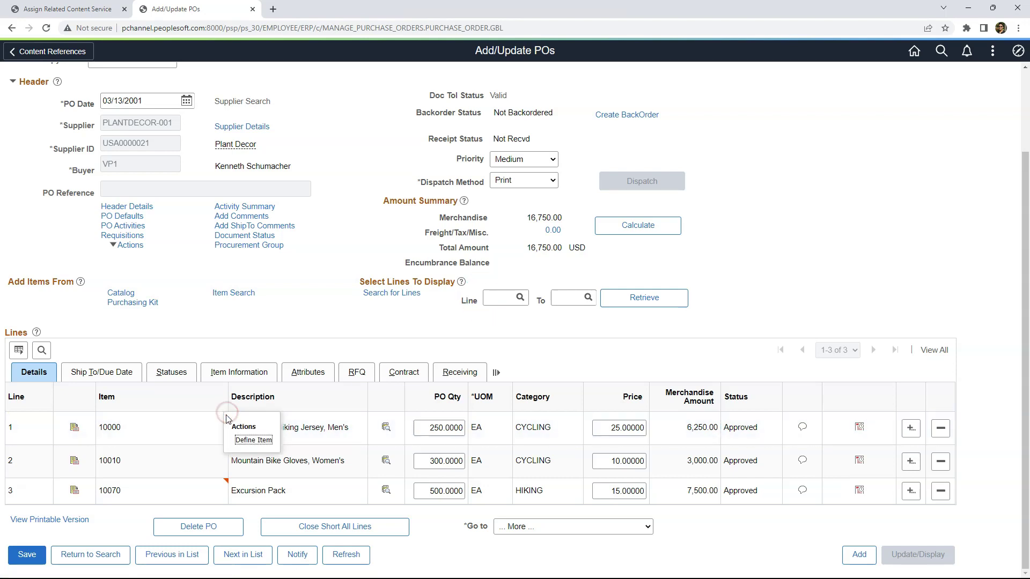
pyautogui.click(250, 441)
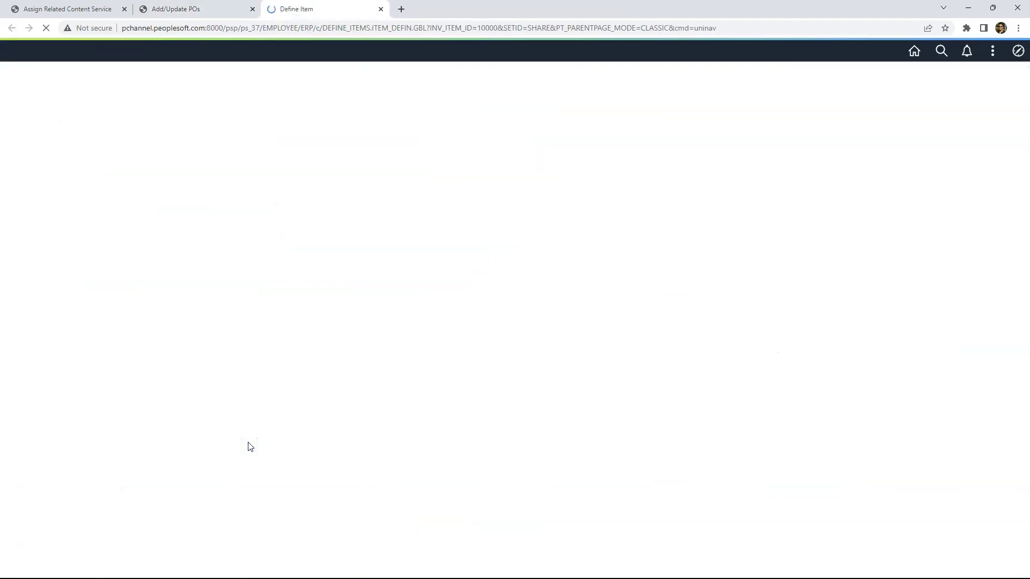
pyautogui.click(191, 9)
pyautogui.click(225, 484)
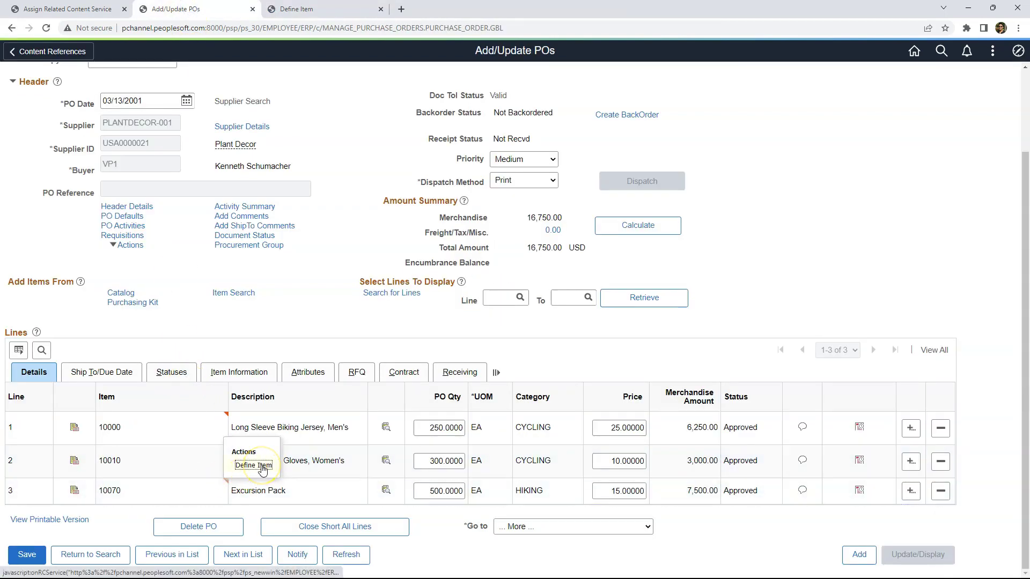
pyautogui.click(263, 466)
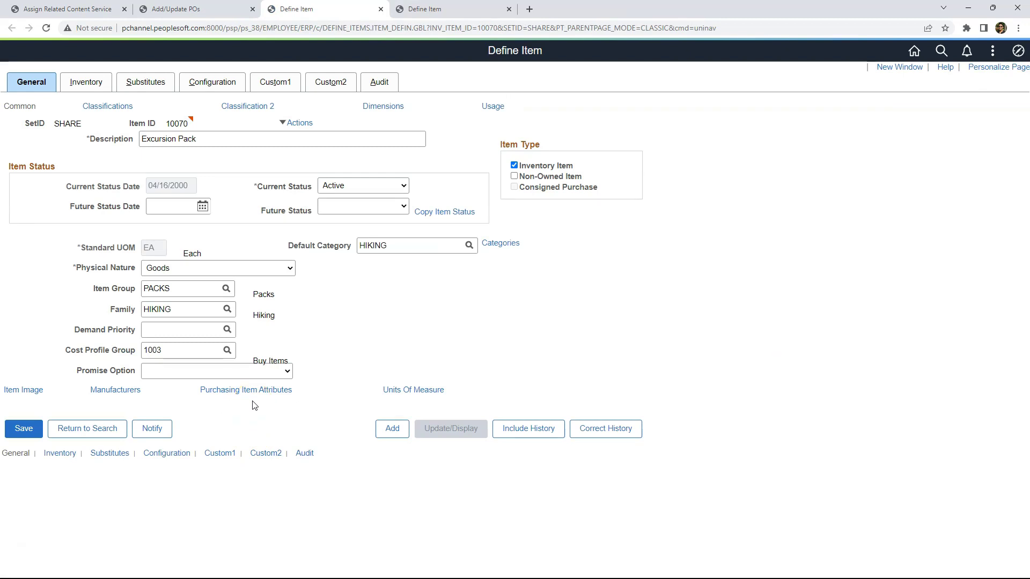
pyautogui.click(255, 406)
pyautogui.click(360, 400)
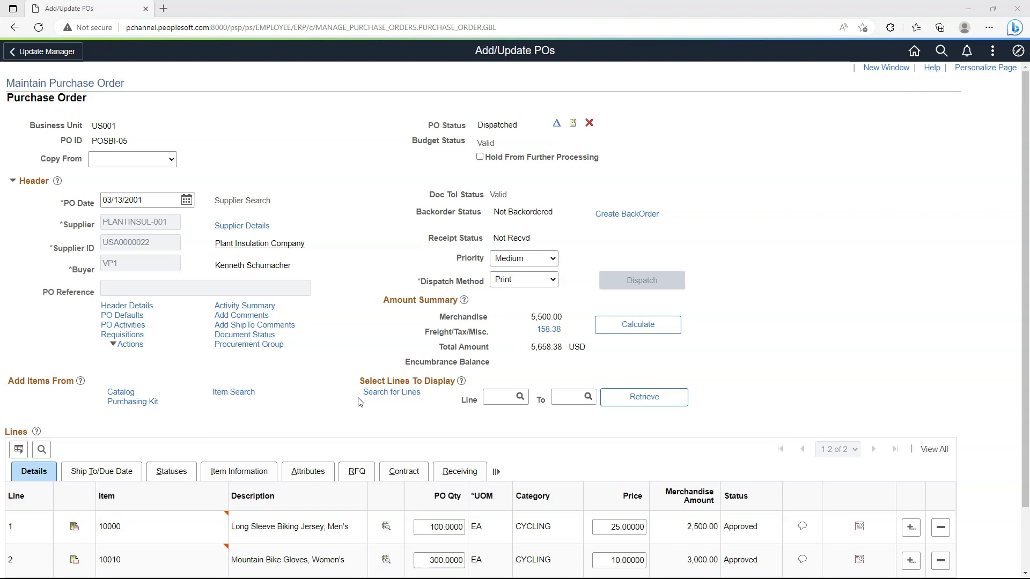
# Show the purchase order's Actions menu, and inspect the Actions link on page INV_ITEMS_DEFIN1 in Application Designer
pyautogui.click(134, 348)
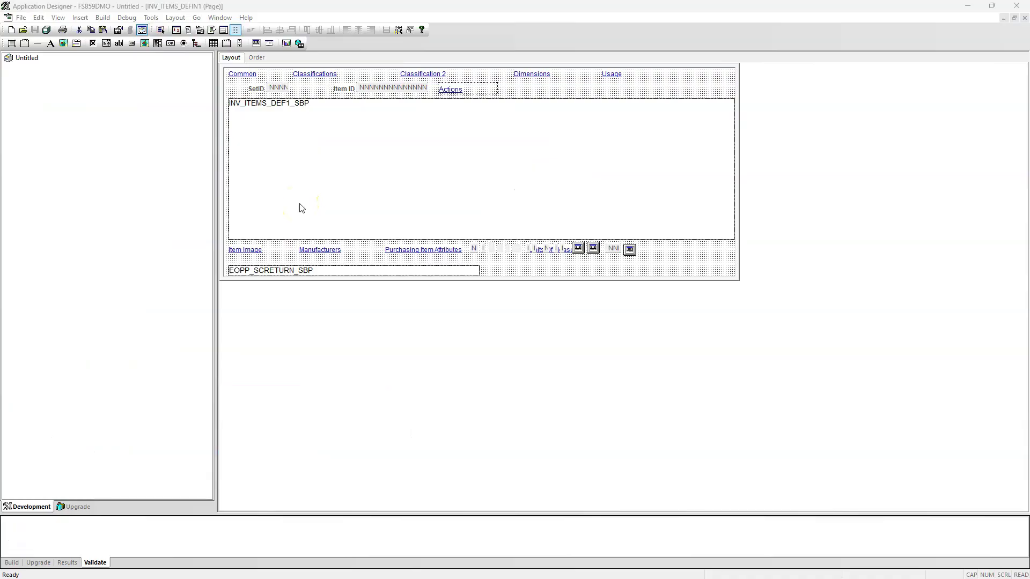
pyautogui.click(454, 89)
pyautogui.doubleClick(454, 89)
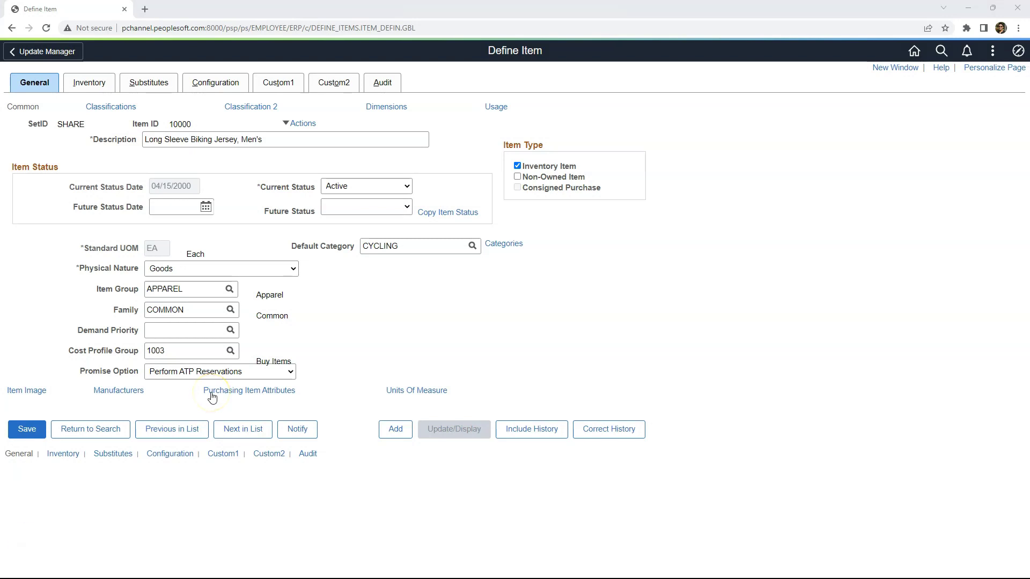
# Switch to the PeopleSoft browser window and open Manage Related Content Service from the recently visited pages
pyautogui.click(1017, 50)
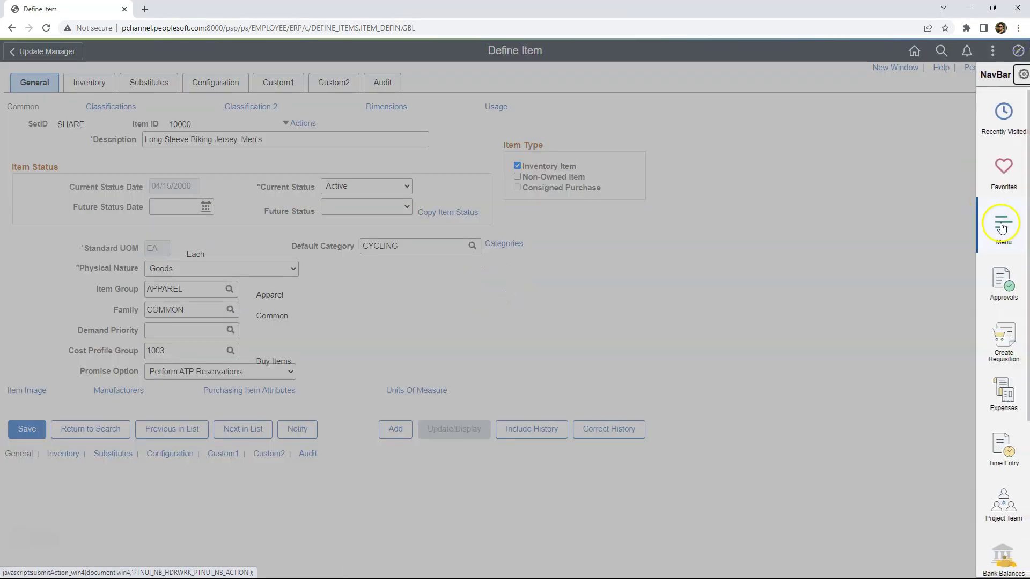
pyautogui.click(824, 102)
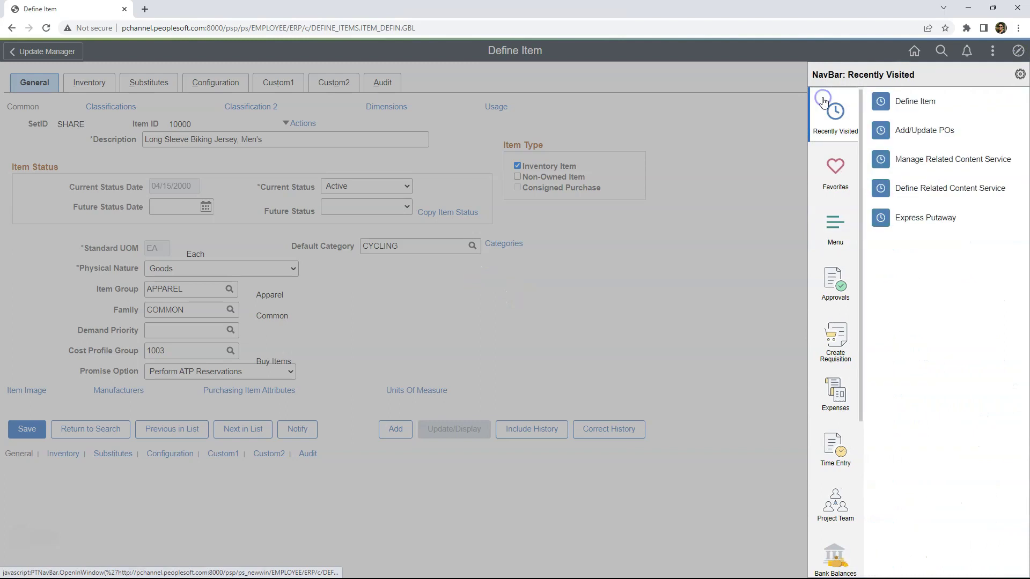
pyautogui.click(964, 167)
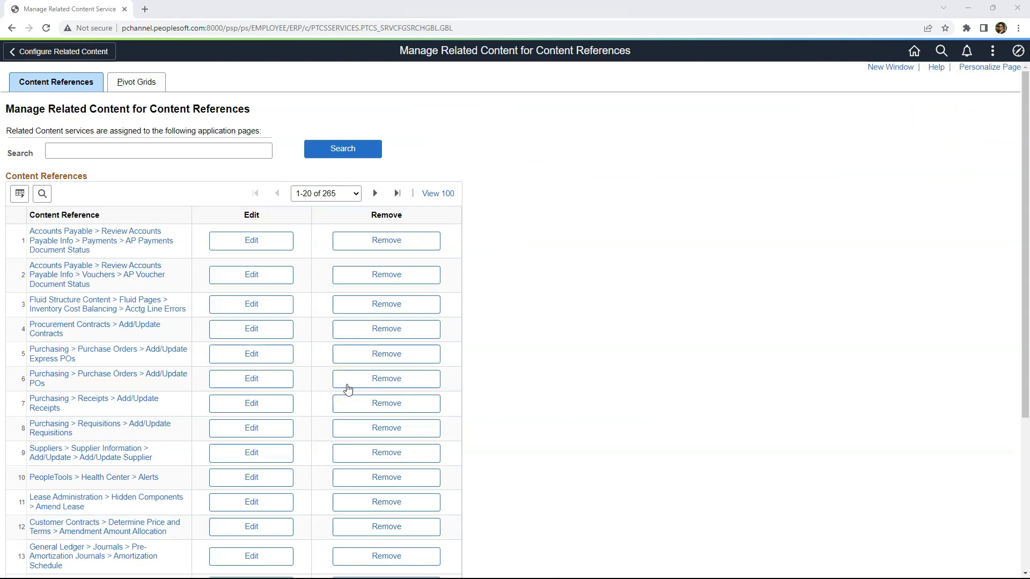
# Start assigning related content to an application page, selecting Define Item under Items > Define Items and Attributes
pyautogui.scroll(-4, 729, 295)
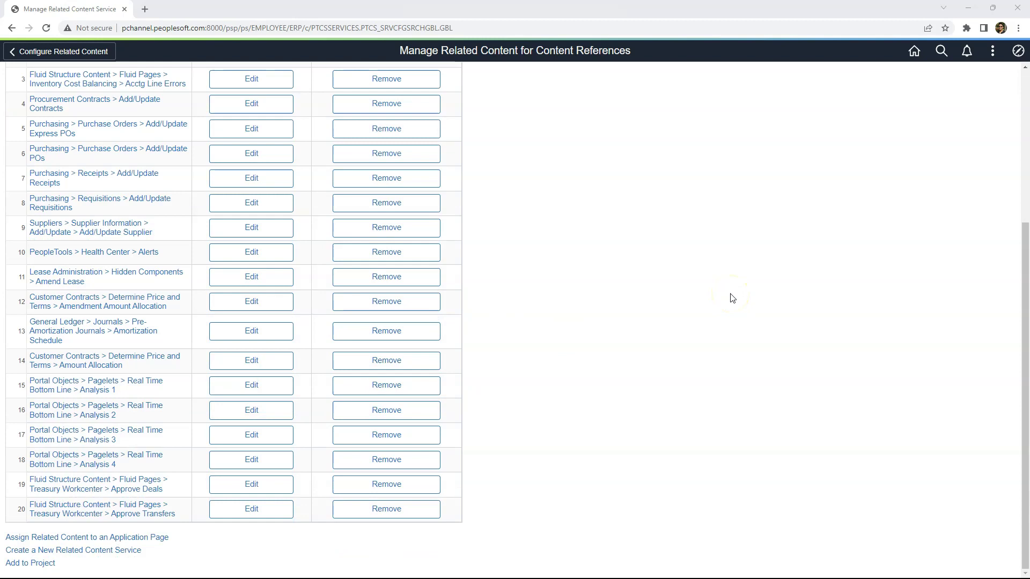
pyautogui.click(154, 541)
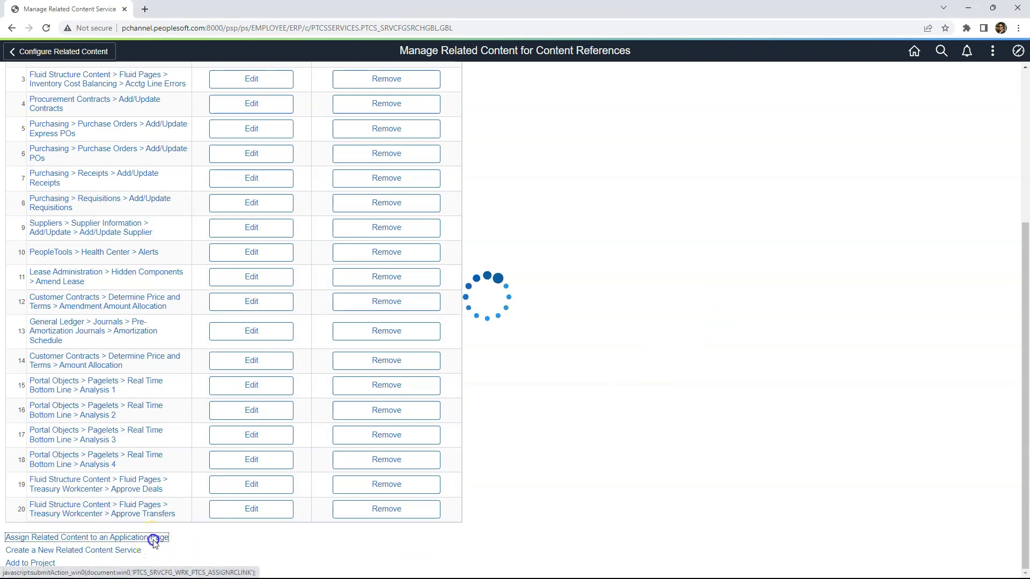
pyautogui.click(18, 279)
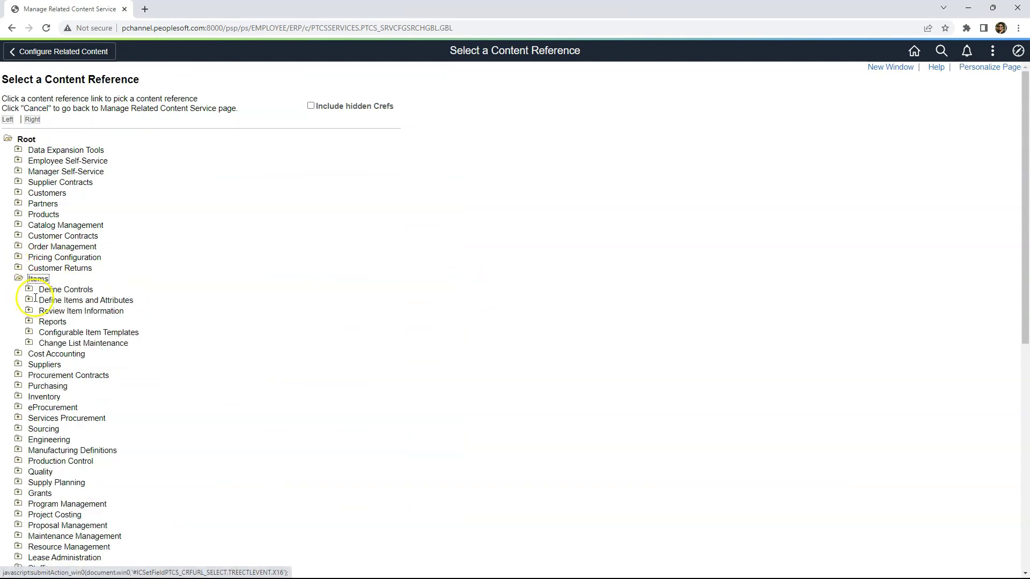
pyautogui.click(29, 301)
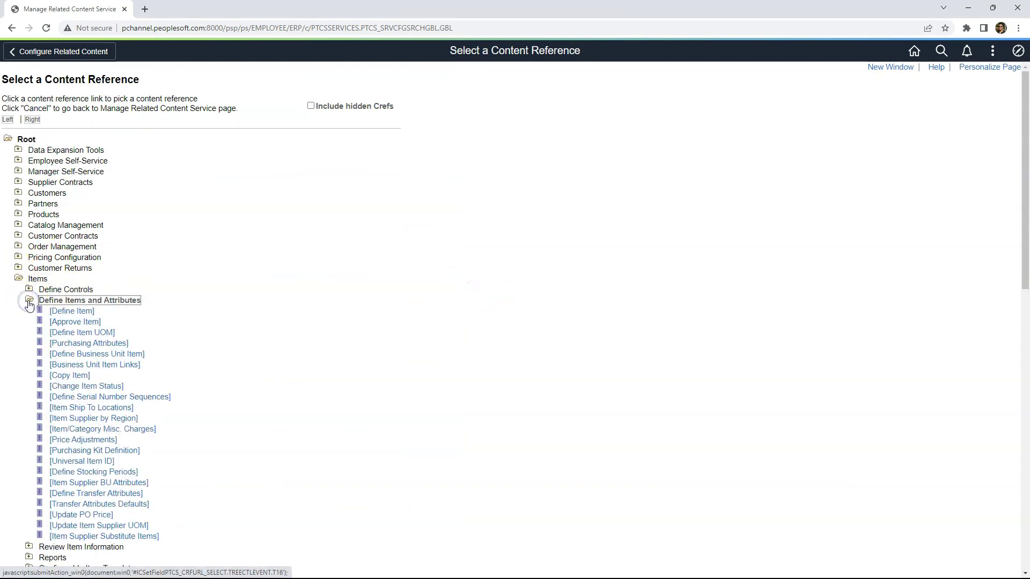
pyautogui.click(63, 312)
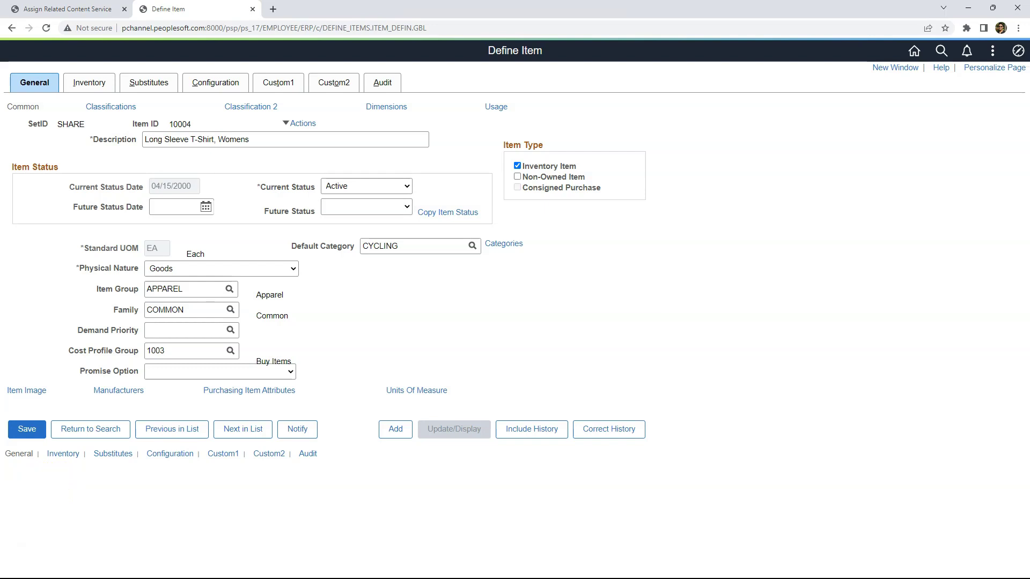
# Look up the page name behind the Define Item component's General page and copy INV_ITEMS_DEFIN1
pyautogui.hotkey('ctrl', 'Tab')
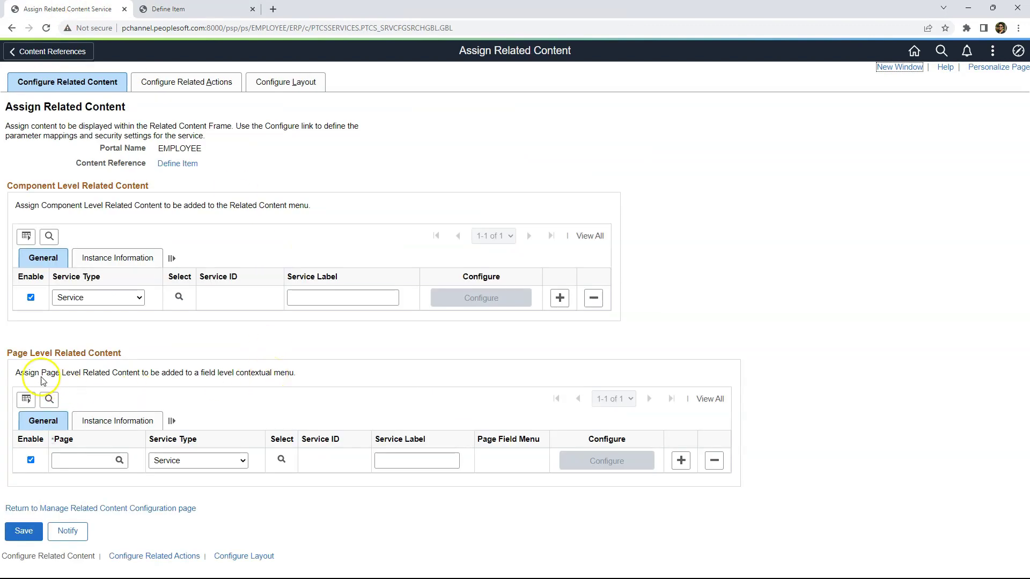
pyautogui.click(119, 461)
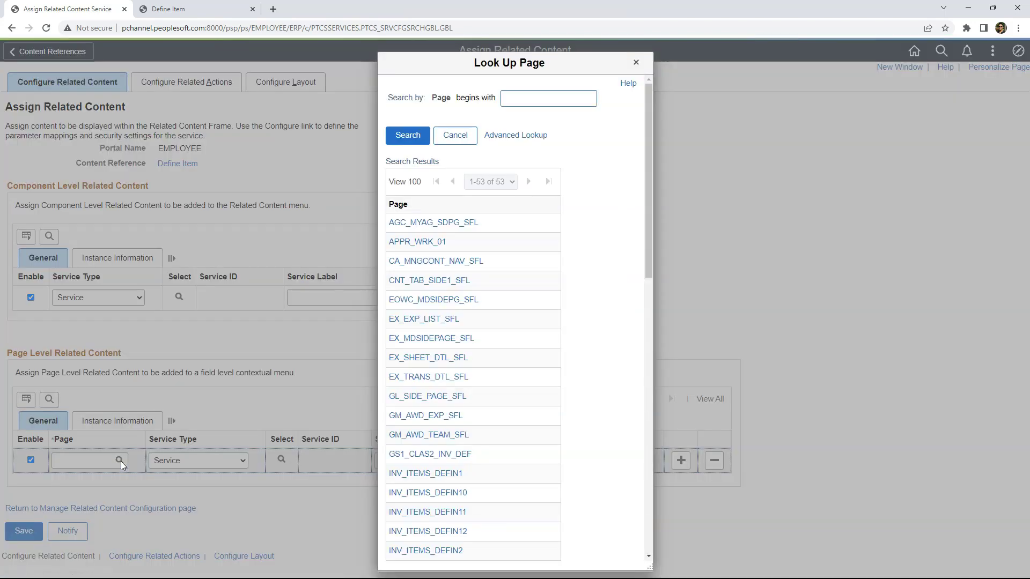
pyautogui.click(167, 9)
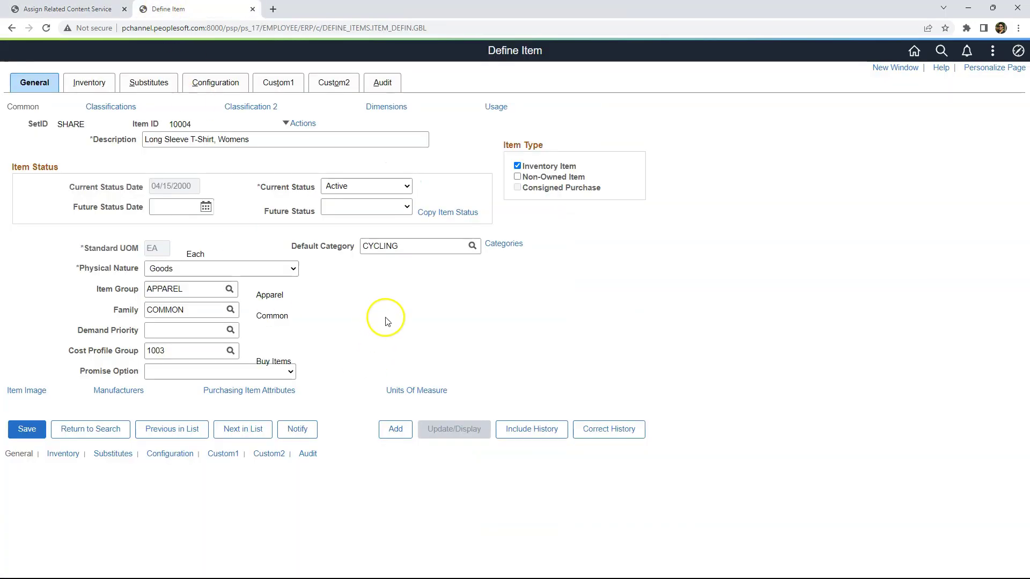
pyautogui.hotkey('ctrl', 'shift', 'j')
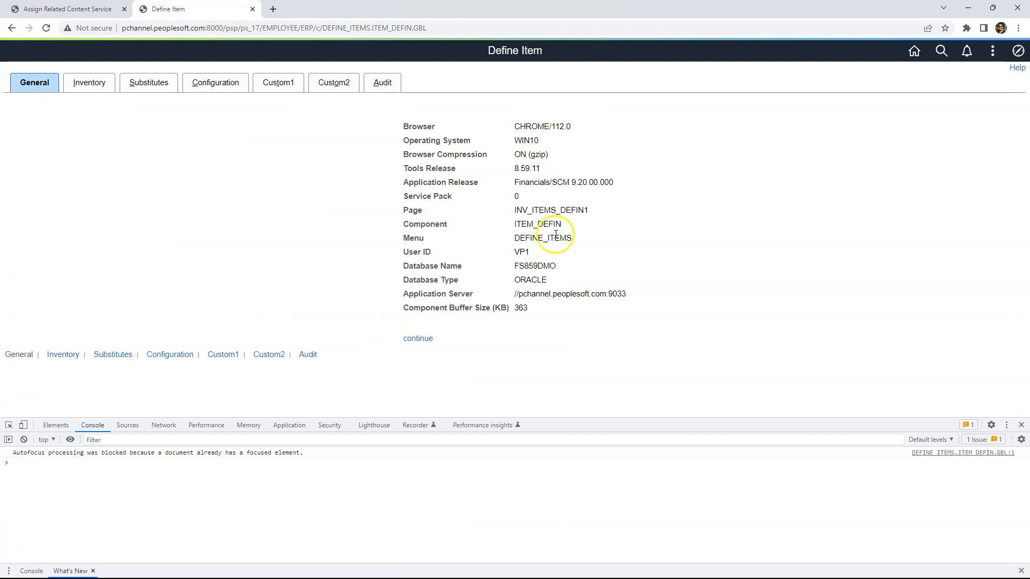
pyautogui.doubleClick(551, 210)
pyautogui.hotkey('ctrl', 'c')
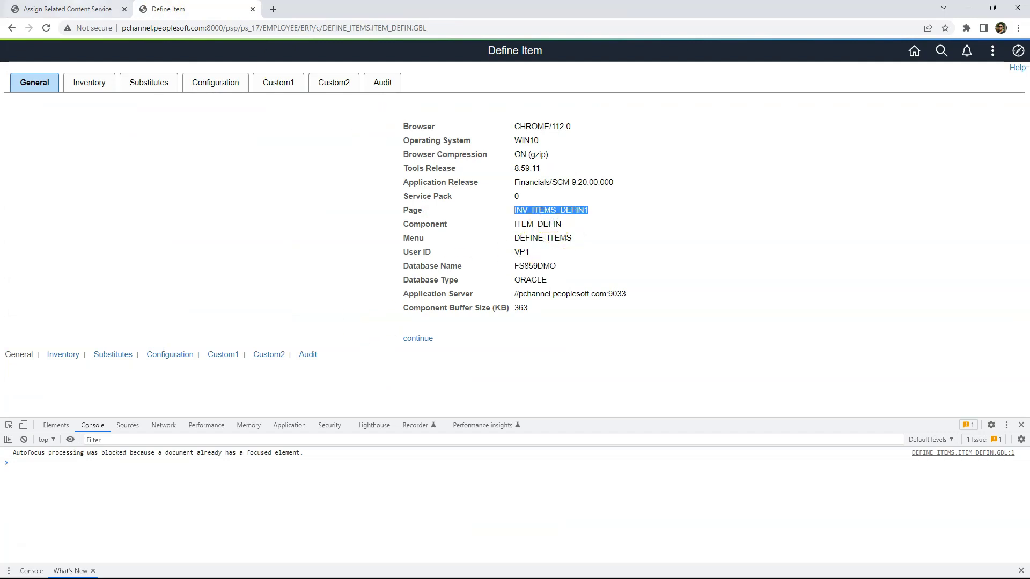
# Set the page for the page-level related content row to INV_ITEMS_DEFIN1 using the page lookup
pyautogui.click(67, 9)
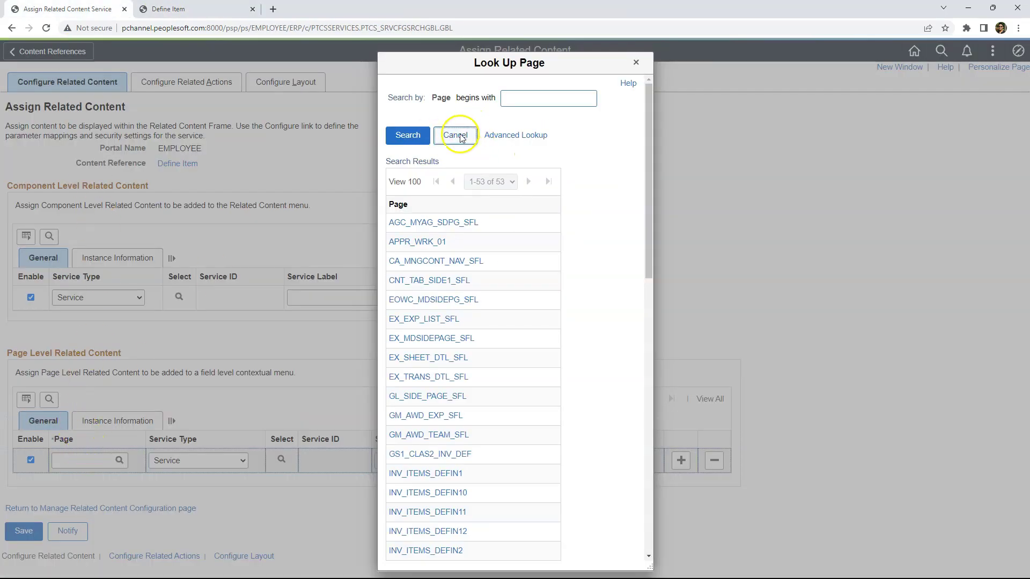
pyautogui.hotkey('ctrl', 'v')
pyautogui.click(401, 135)
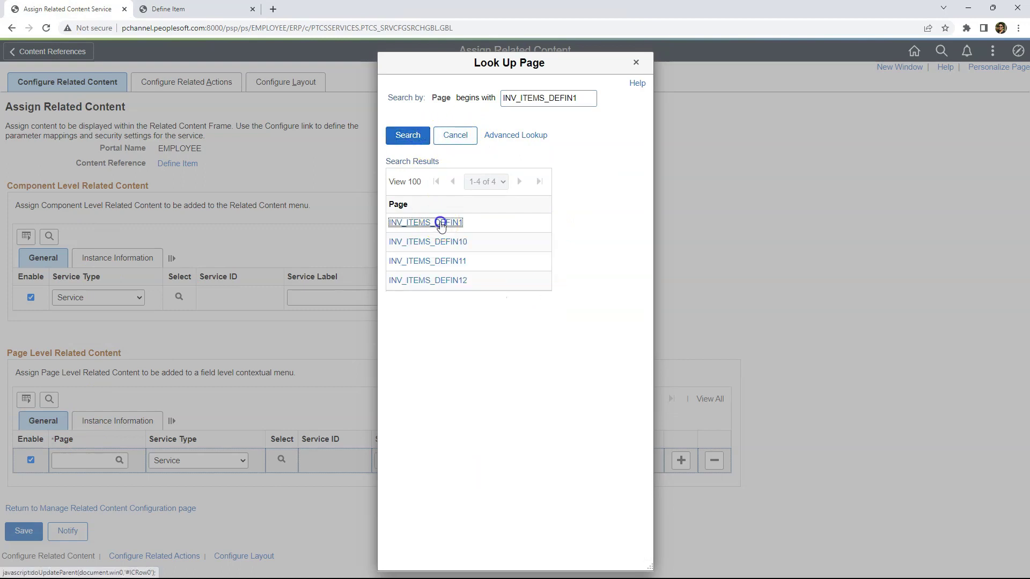
pyautogui.click(437, 223)
# Make the page-level service a Content Reference and select Define Item UOM under Items > Define Items and Attributes
pyautogui.click(202, 459)
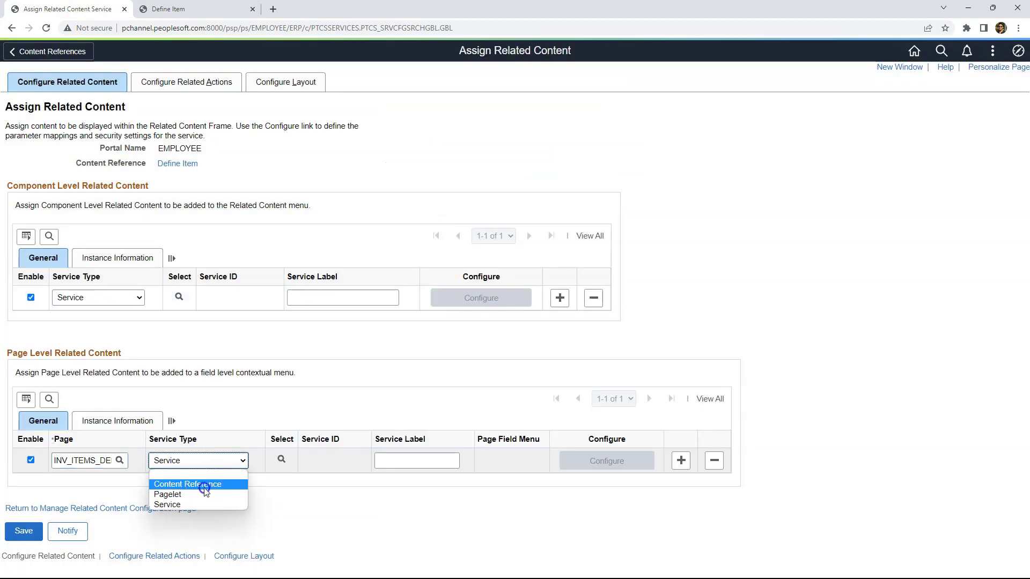
pyautogui.click(207, 482)
pyautogui.click(281, 460)
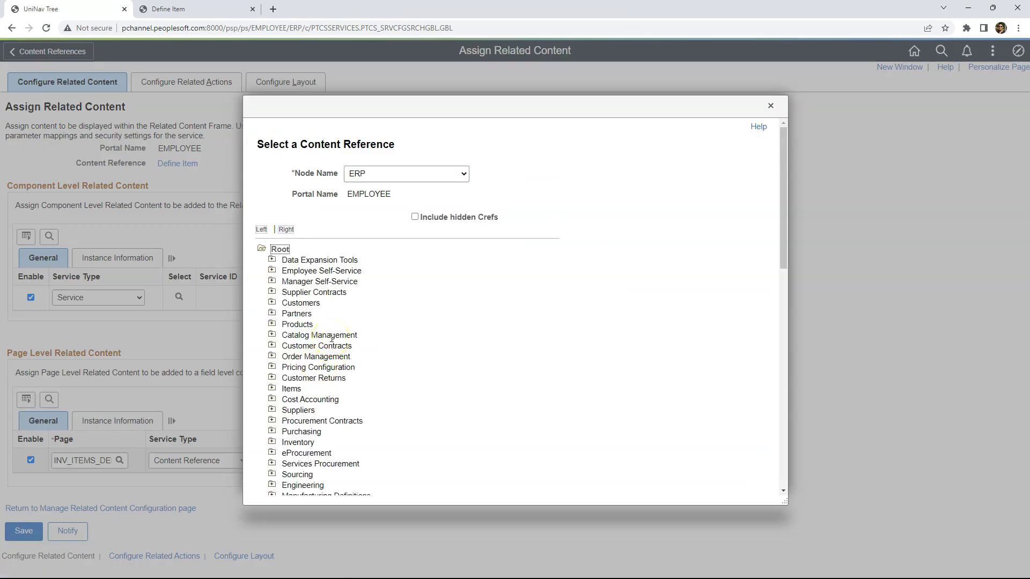
pyautogui.click(272, 388)
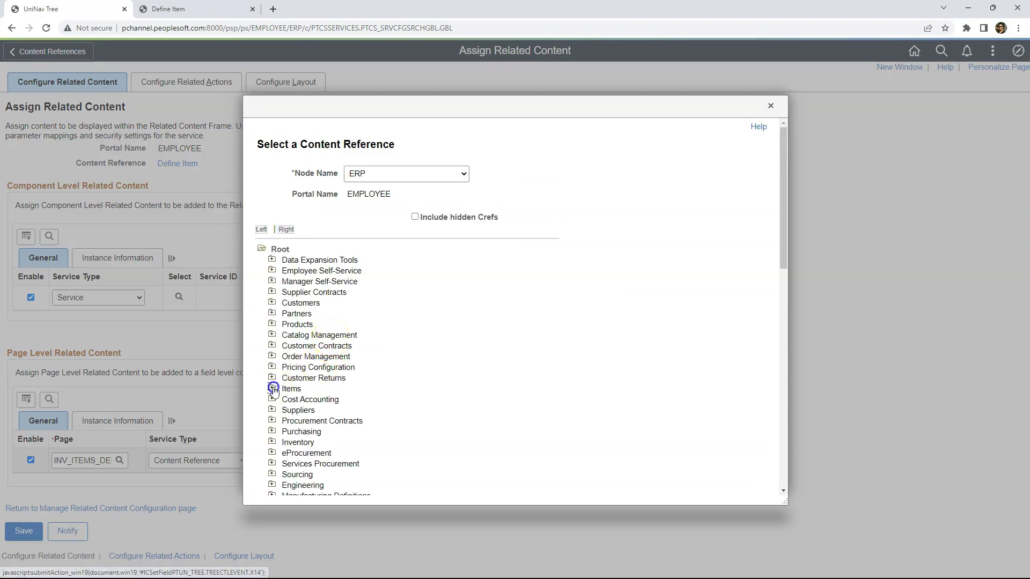
pyautogui.click(283, 410)
pyautogui.click(338, 443)
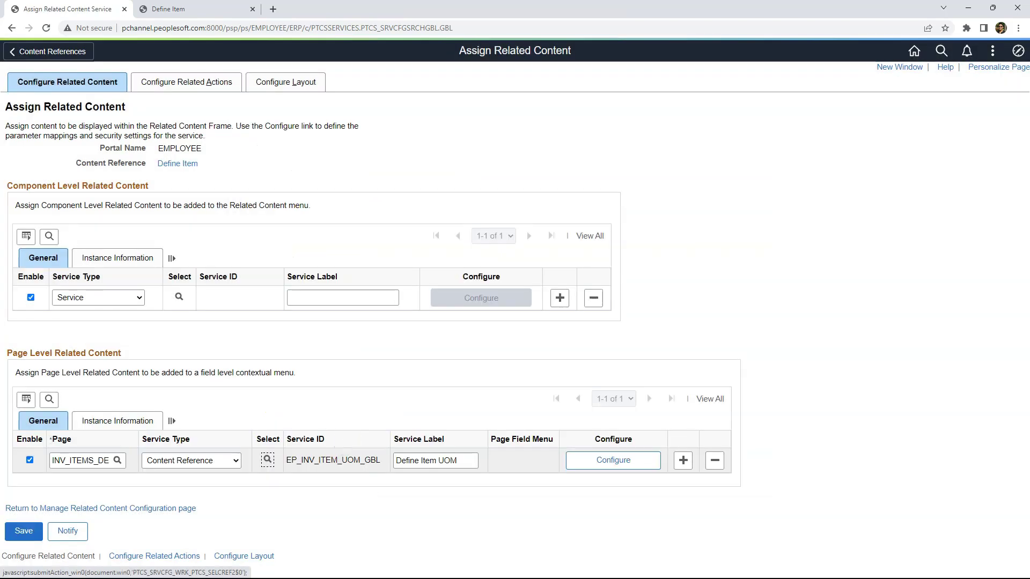
# Start configuring the Define Item UOM service and map the SETID parameter to the SetID key field
pyautogui.click(615, 461)
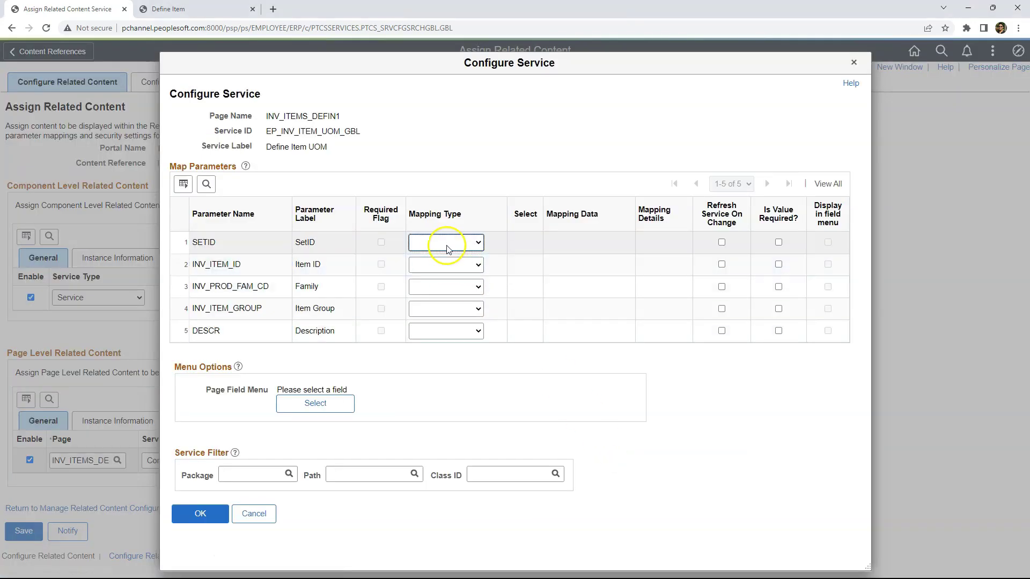
pyautogui.click(447, 244)
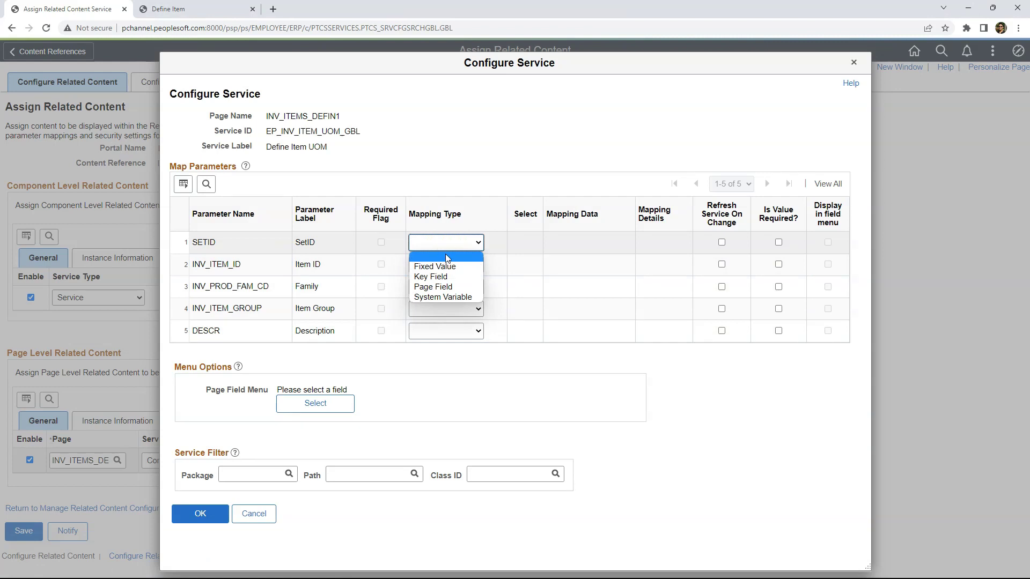
pyautogui.click(442, 277)
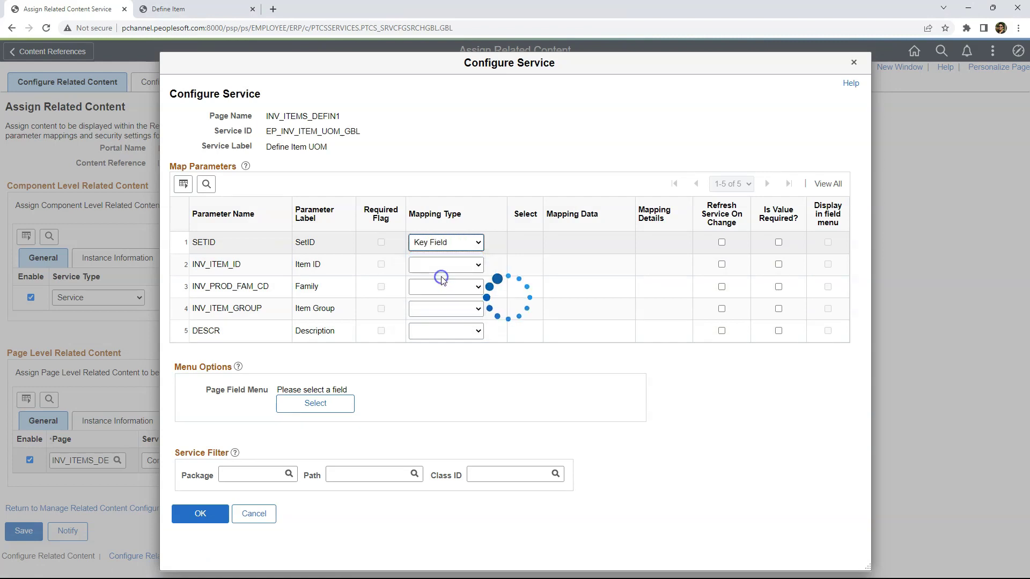
pyautogui.click(526, 231)
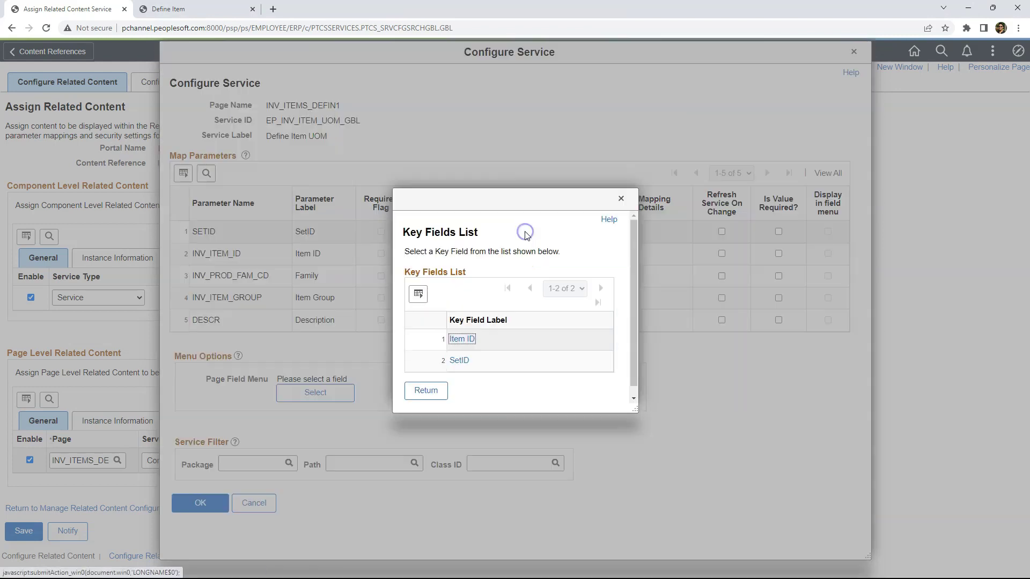
pyautogui.click(460, 360)
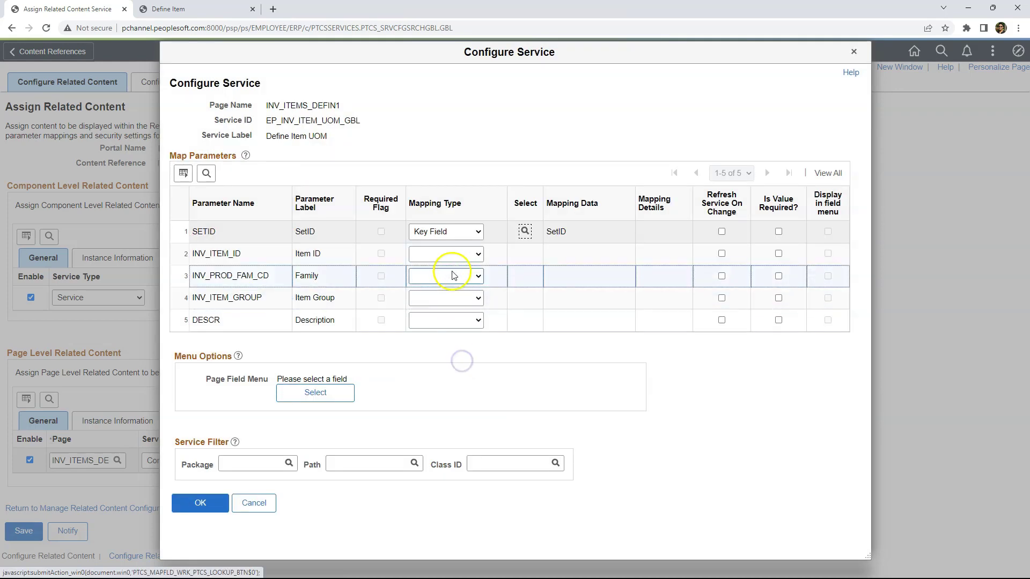
# Map the INV_ITEM_ID parameter to the Item ID key field
pyautogui.click(449, 254)
pyautogui.click(431, 288)
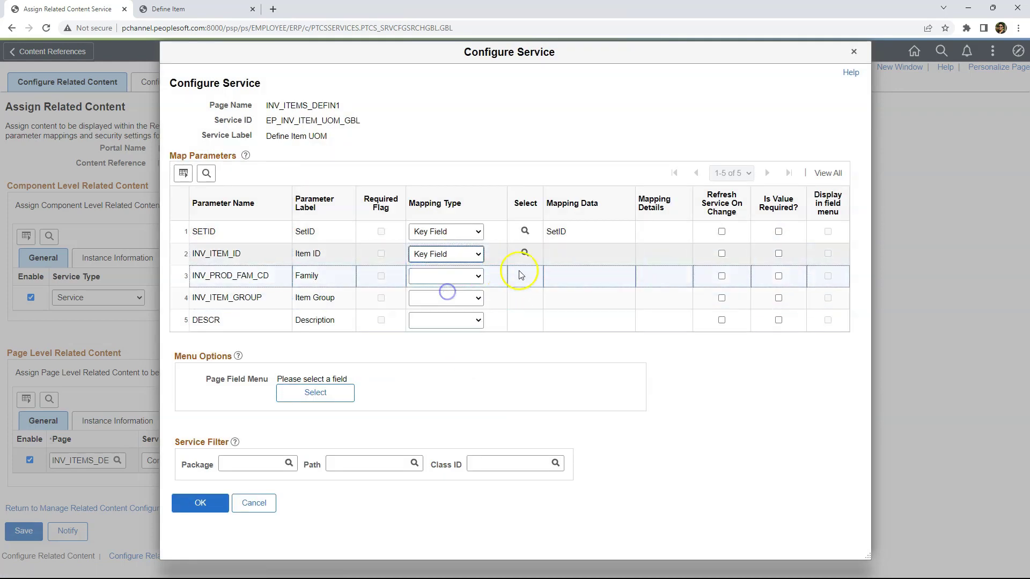
pyautogui.click(524, 256)
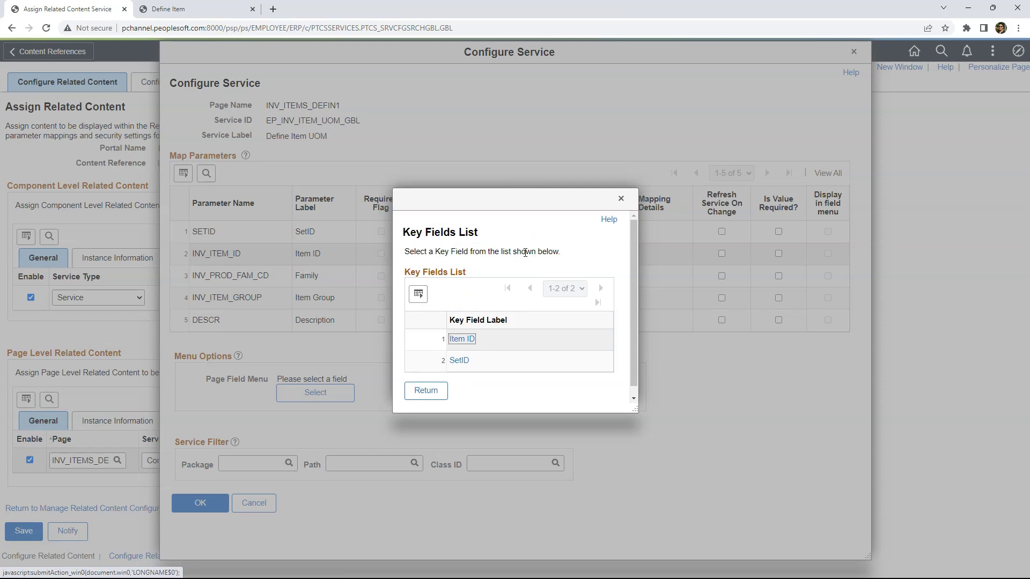
pyautogui.click(460, 340)
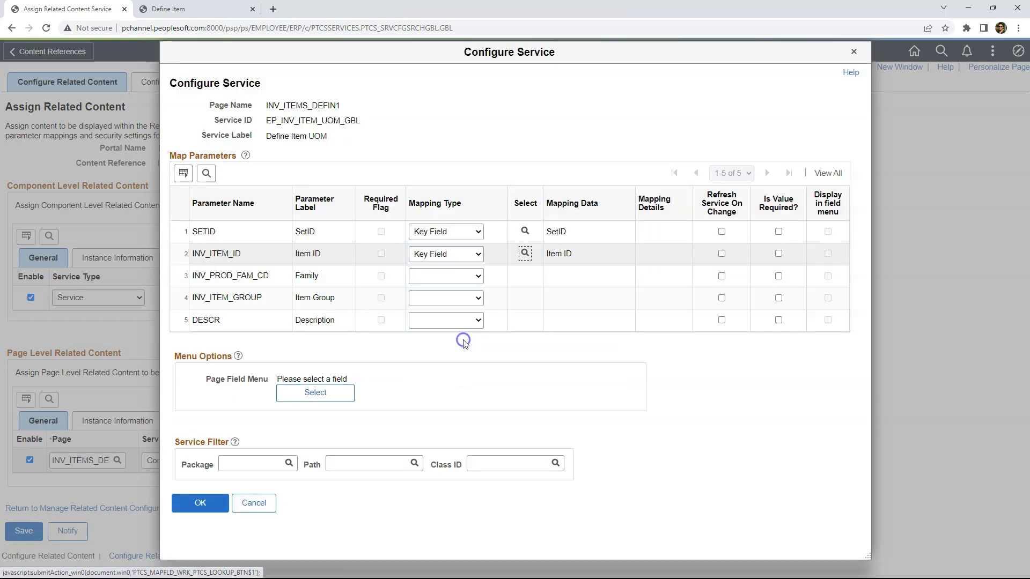
# Attach the service to the Actions page field, accept the configuration and save the related content assignment
pyautogui.click(314, 396)
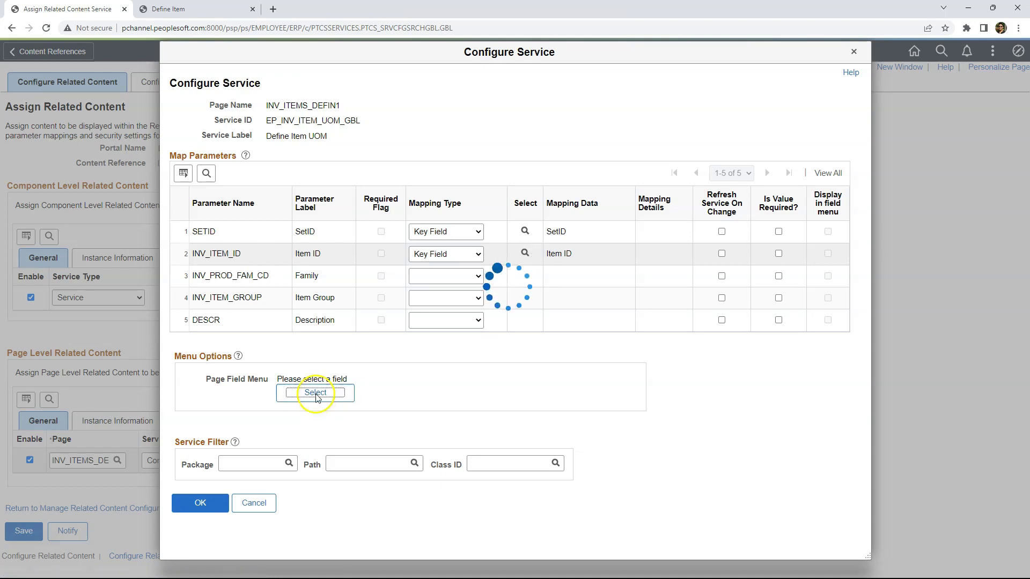
pyautogui.click(482, 403)
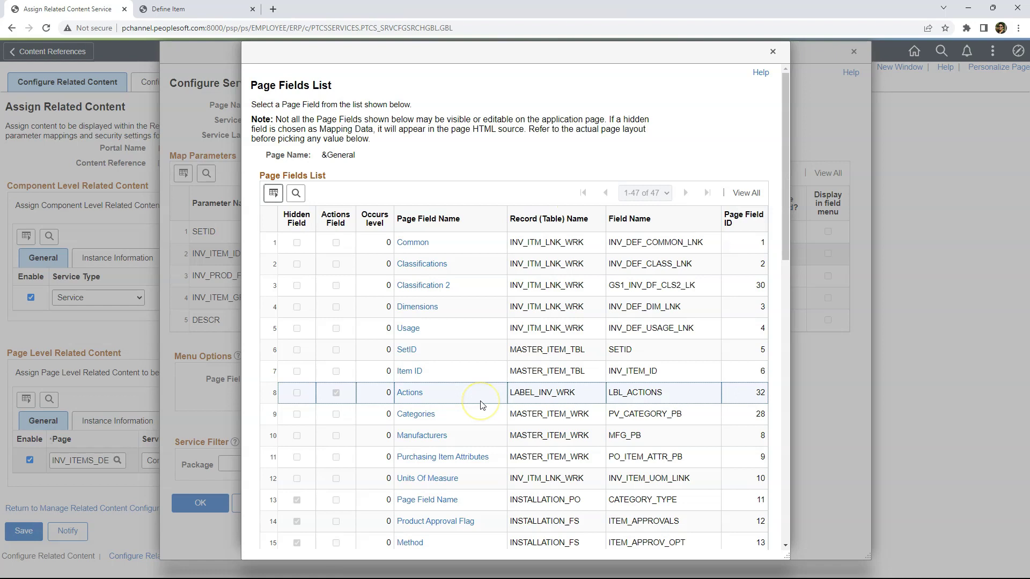
pyautogui.click(410, 393)
pyautogui.click(197, 504)
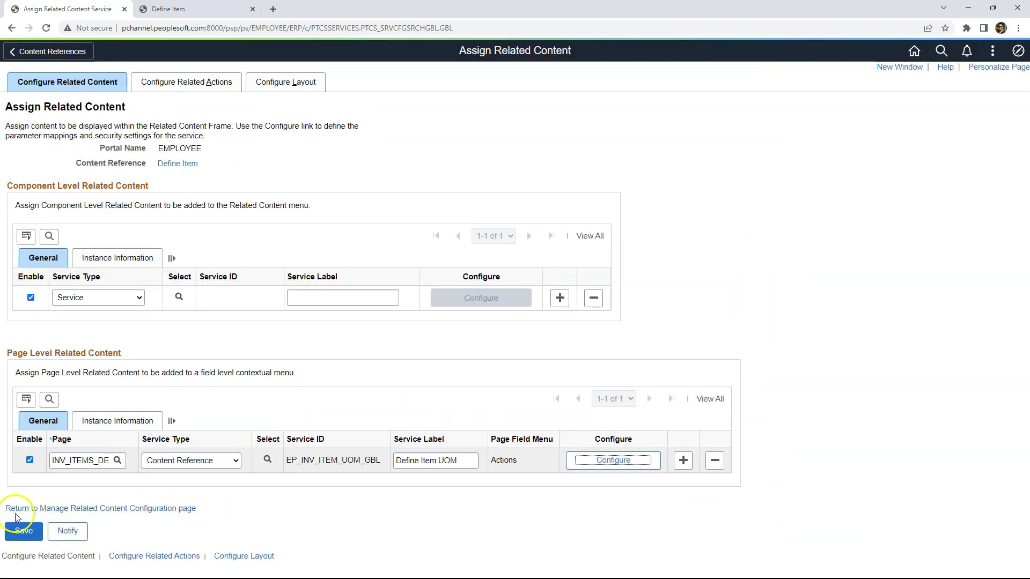
pyautogui.click(25, 530)
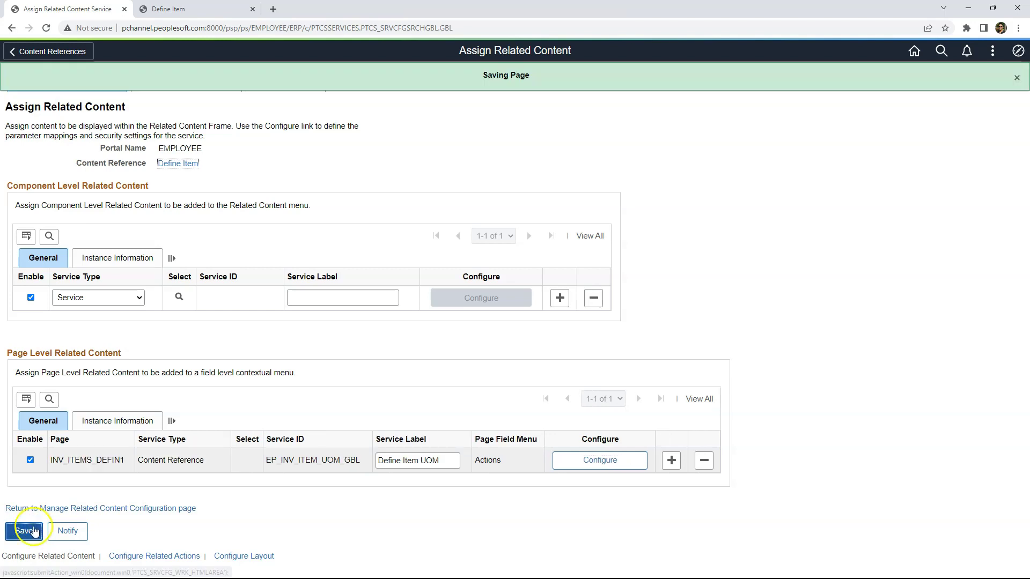
# Search items in SetID SHARE, open 36F1C PORTABLE CRYOSURGICAL SYSTEM and test its Define Item UOM related content, reviewing the units of measure
pyautogui.click(26, 441)
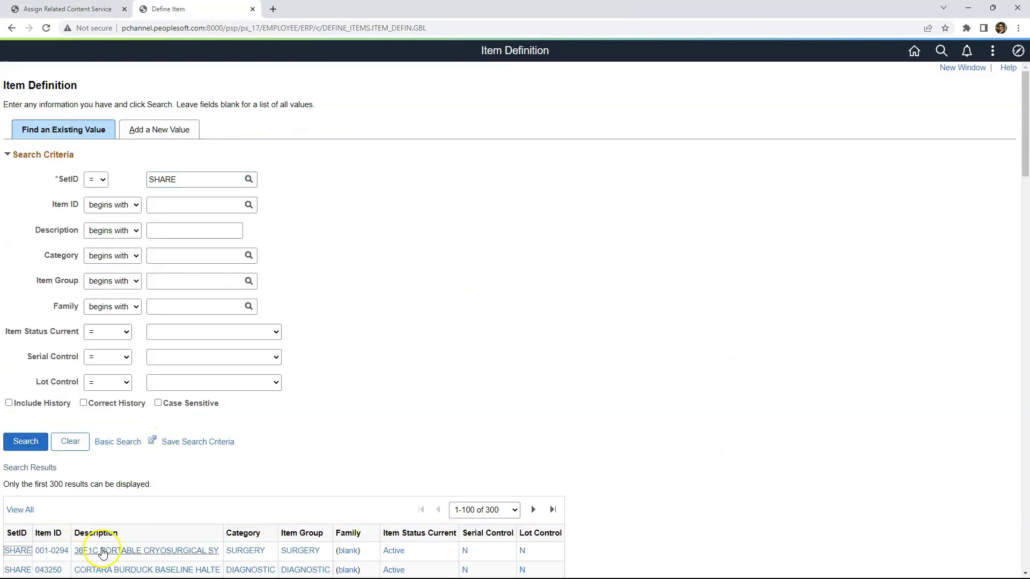
pyautogui.click(103, 553)
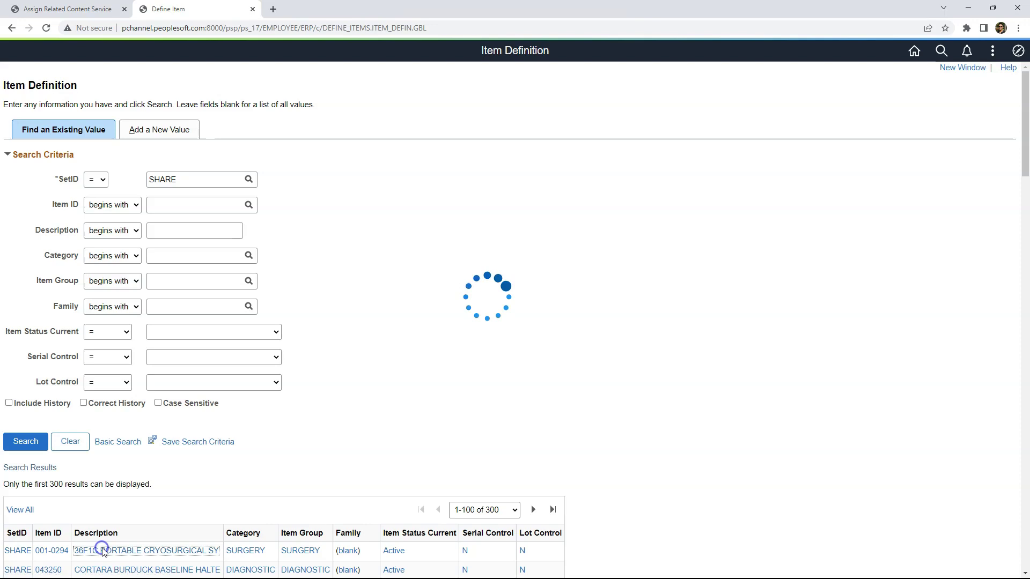
pyautogui.click(298, 126)
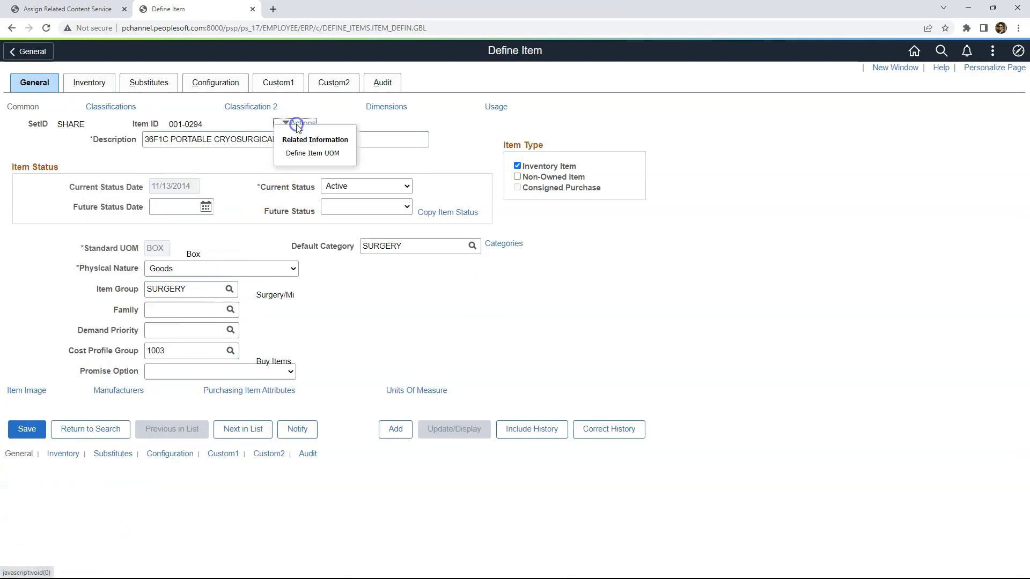
pyautogui.click(305, 156)
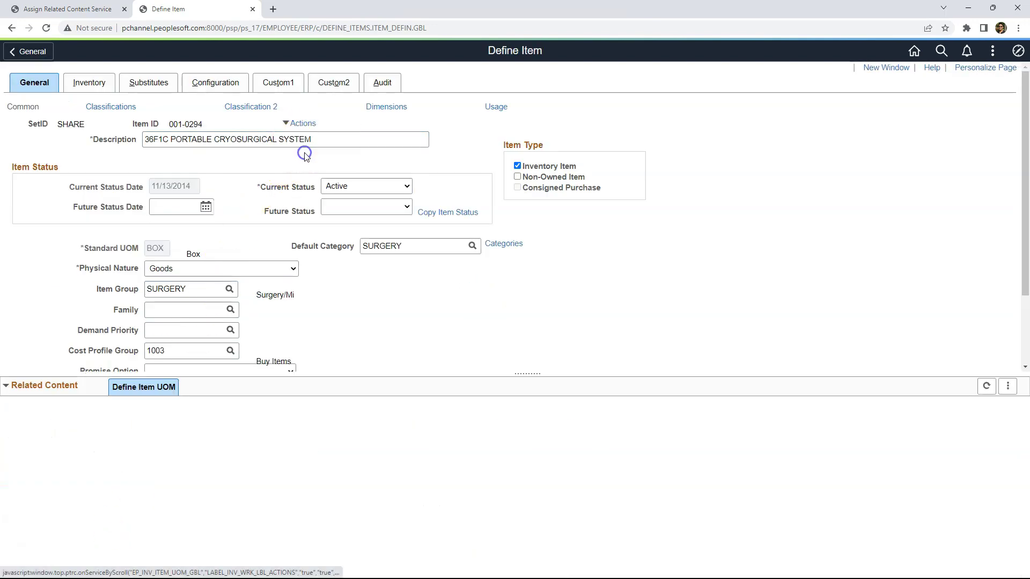
pyautogui.scroll(-5, 163, 459)
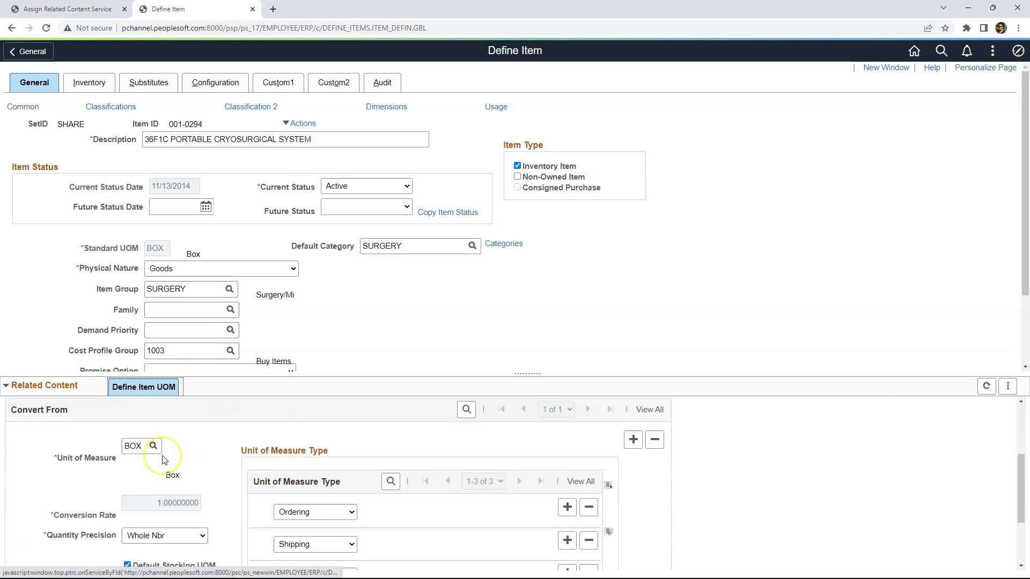
pyautogui.scroll(1, 225, 463)
pyautogui.scroll(4, 224, 462)
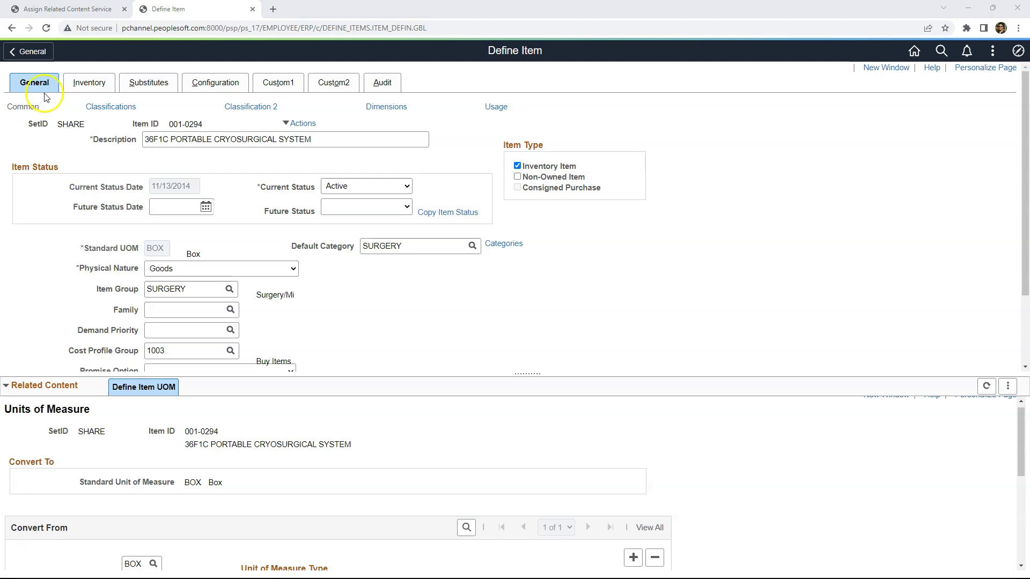
# Return to the Define Item related content assignment and copy the page name INV_ITEMS_DEFIN1 from its page-level row
pyautogui.click(78, 8)
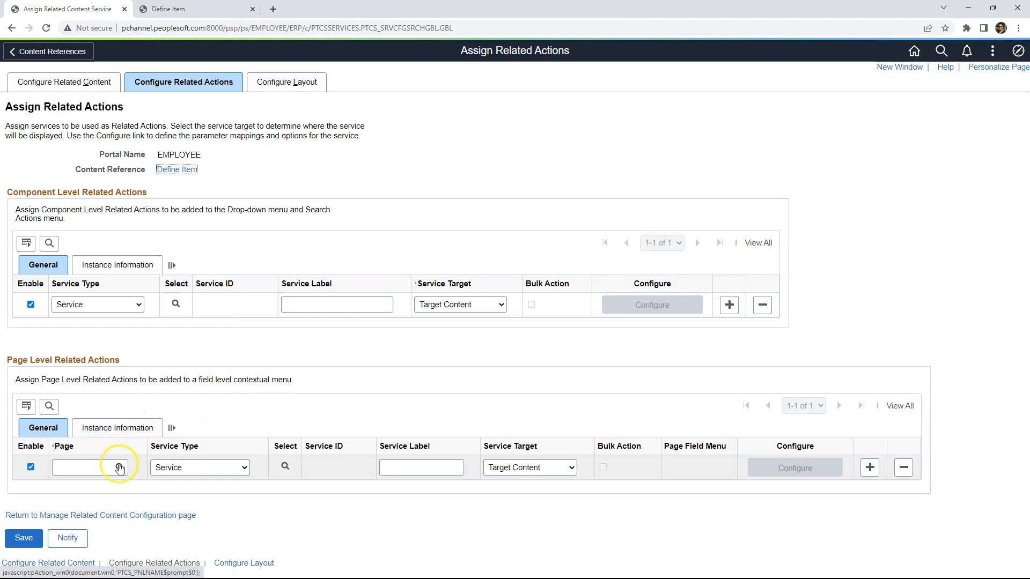
pyautogui.click(89, 470)
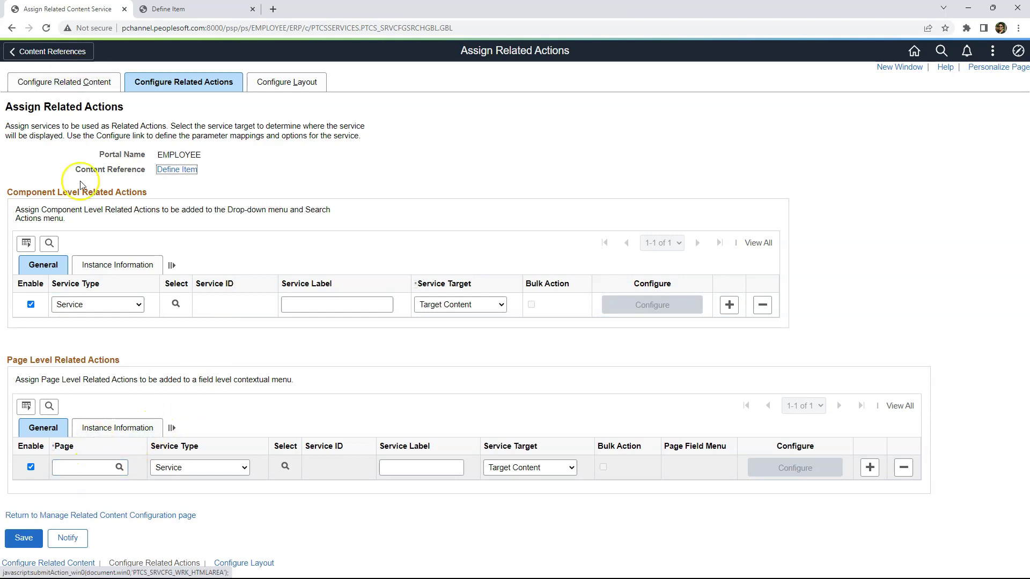
pyautogui.click(83, 82)
pyautogui.doubleClick(95, 472)
pyautogui.hotkey('ctrl', 'c')
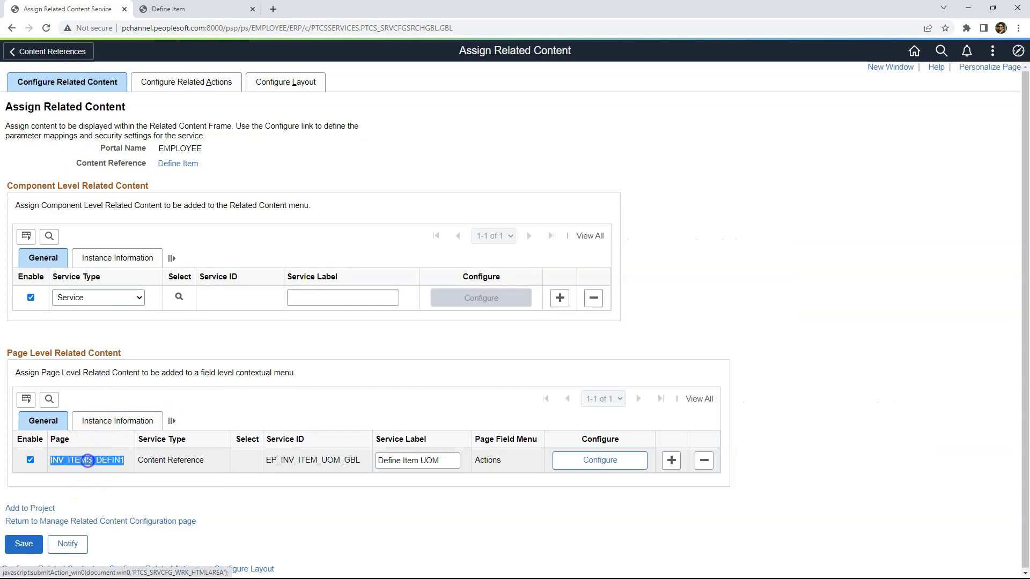
# In the page-level related actions for Define Item, set the page to INV_ITEMS_DEFIN1 and the service type to Content Reference
pyautogui.click(194, 86)
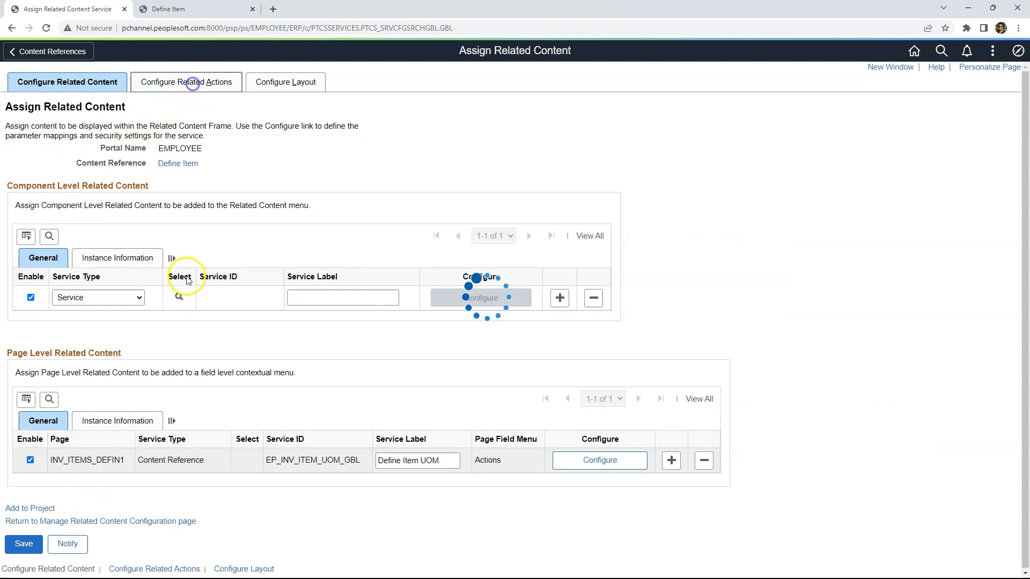
pyautogui.click(78, 470)
pyautogui.hotkey('ctrl', 'v')
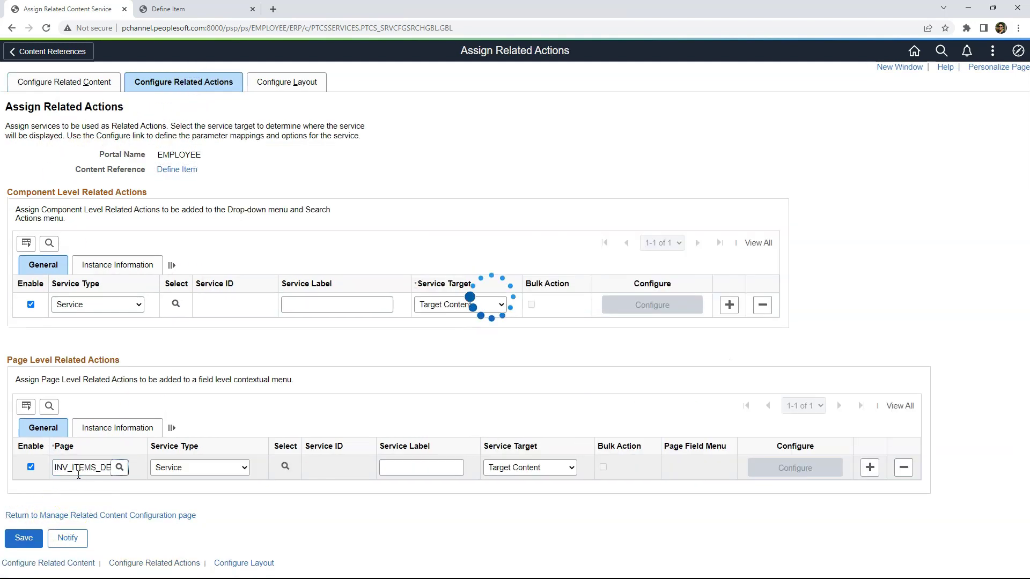
pyautogui.click(168, 467)
pyautogui.click(178, 492)
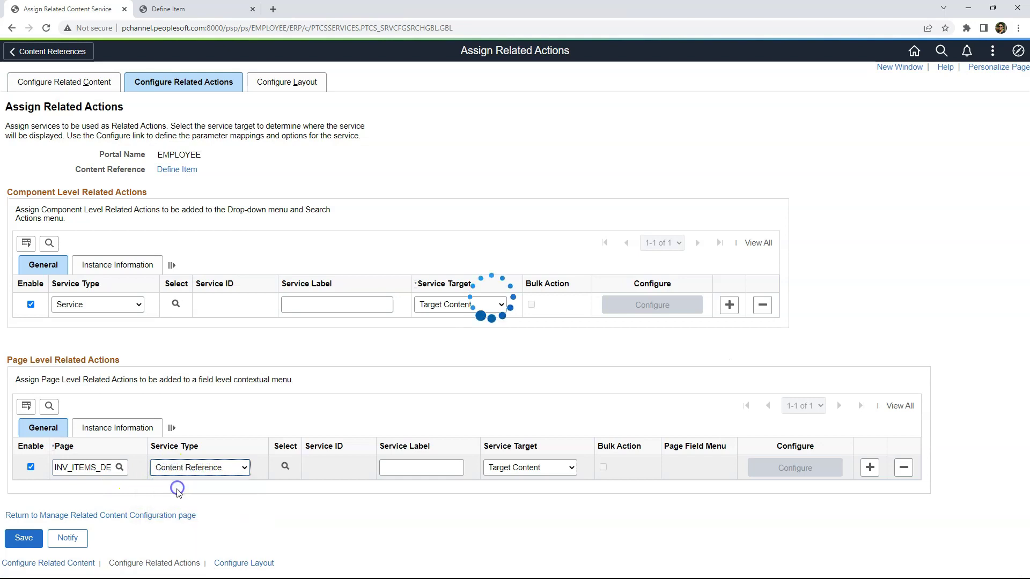
# Choose Express Putaway from Inventory > Putaway Stock as the page-level action's content reference and set its service target to New Window
pyautogui.click(285, 467)
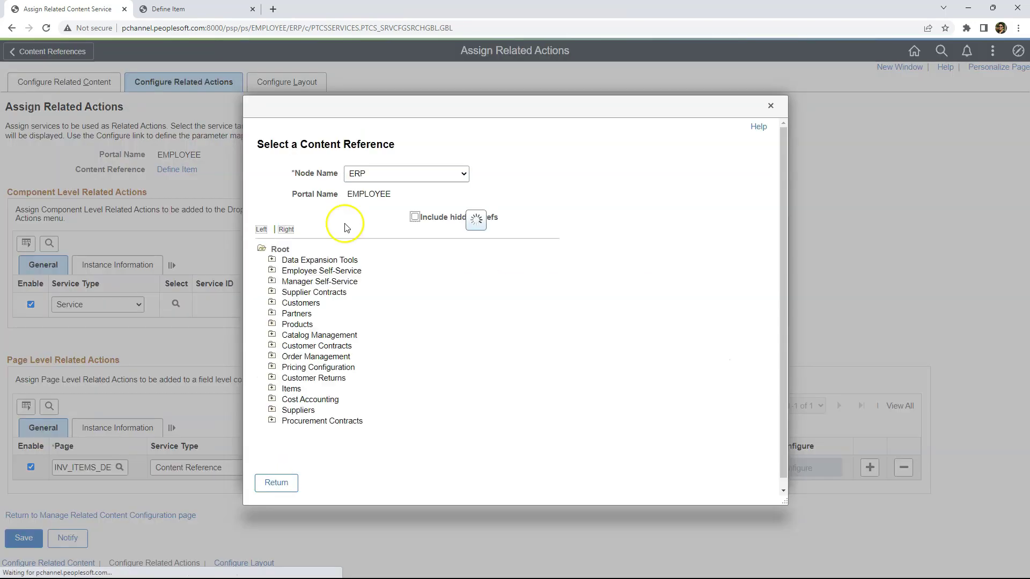
pyautogui.scroll(-1, 357, 365)
pyautogui.scroll(-1, 357, 365)
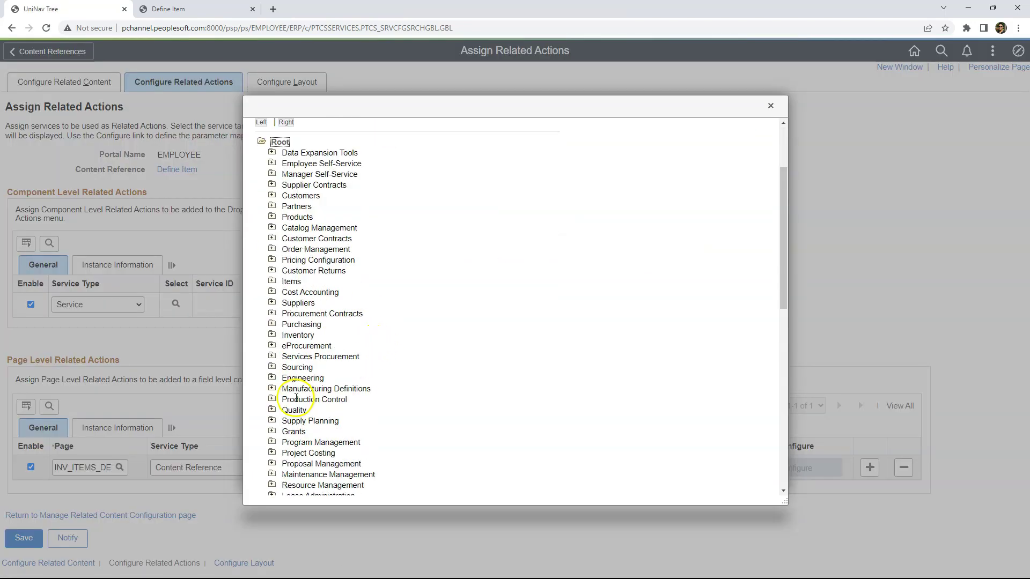
pyautogui.click(273, 334)
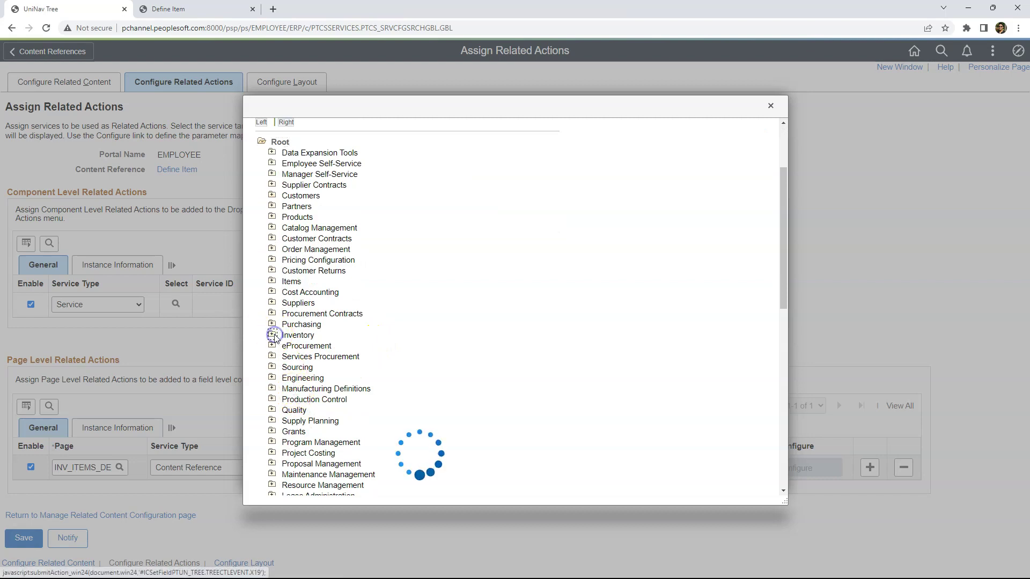
pyautogui.click(283, 356)
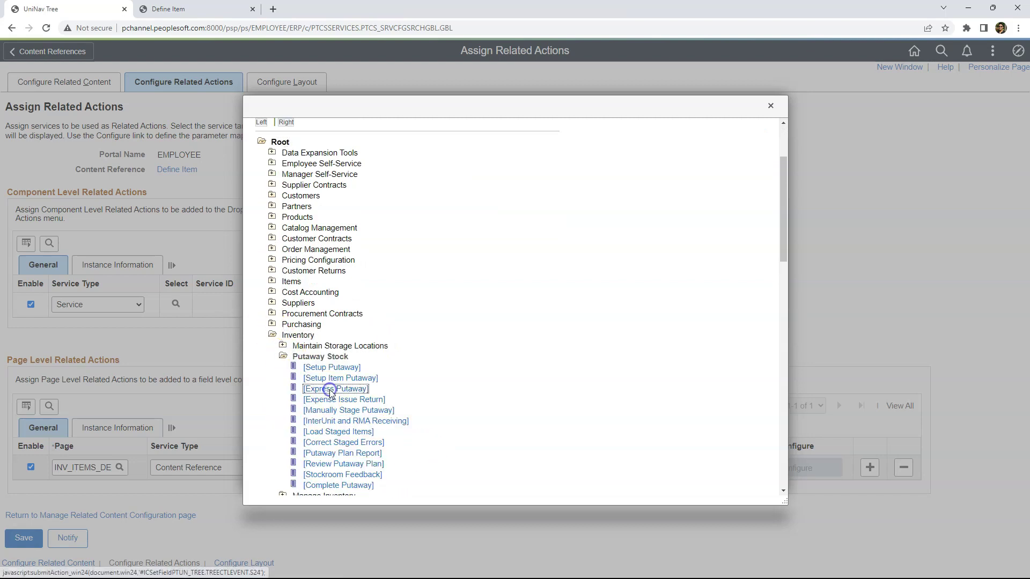
pyautogui.click(328, 390)
pyautogui.click(588, 470)
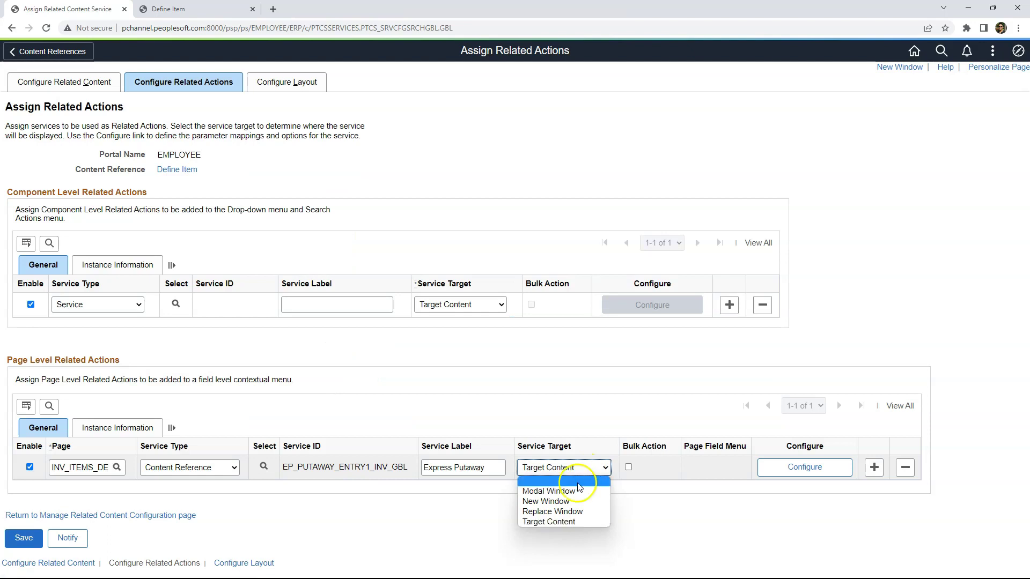
pyautogui.click(572, 500)
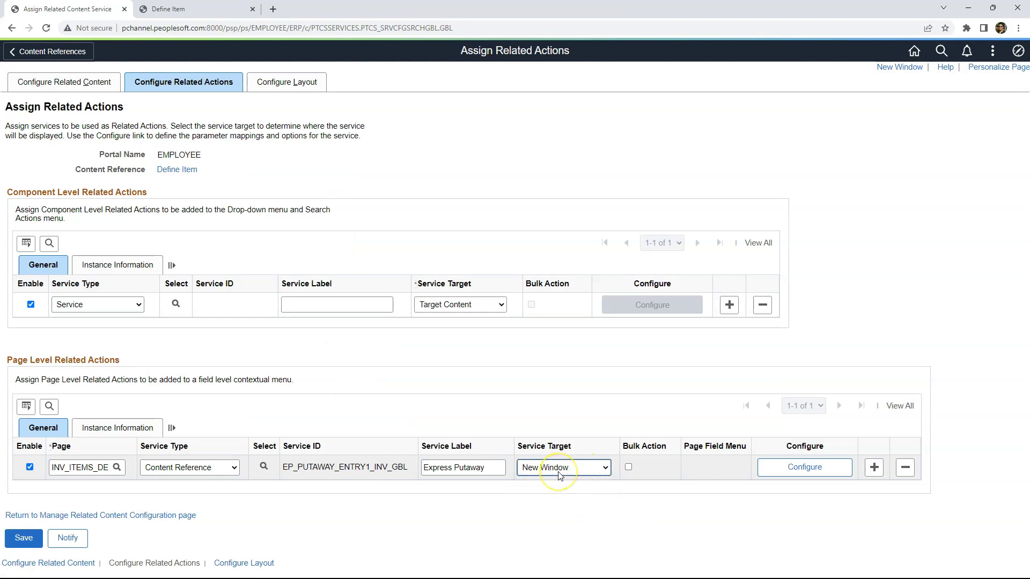
# Attach the Express Putaway service to the Actions page field, accept the configuration and save the related actions assignment
pyautogui.click(793, 468)
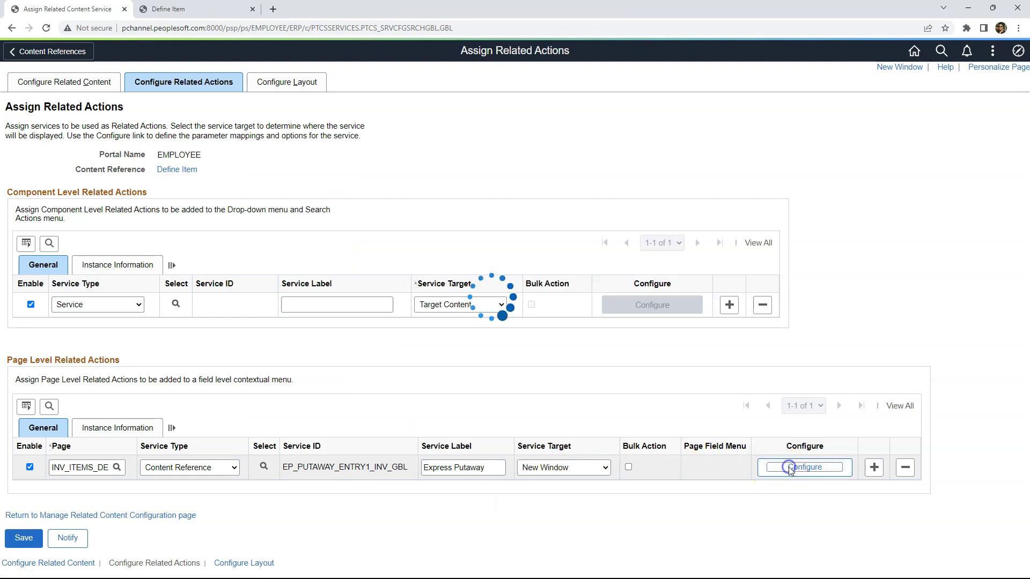
pyautogui.click(377, 361)
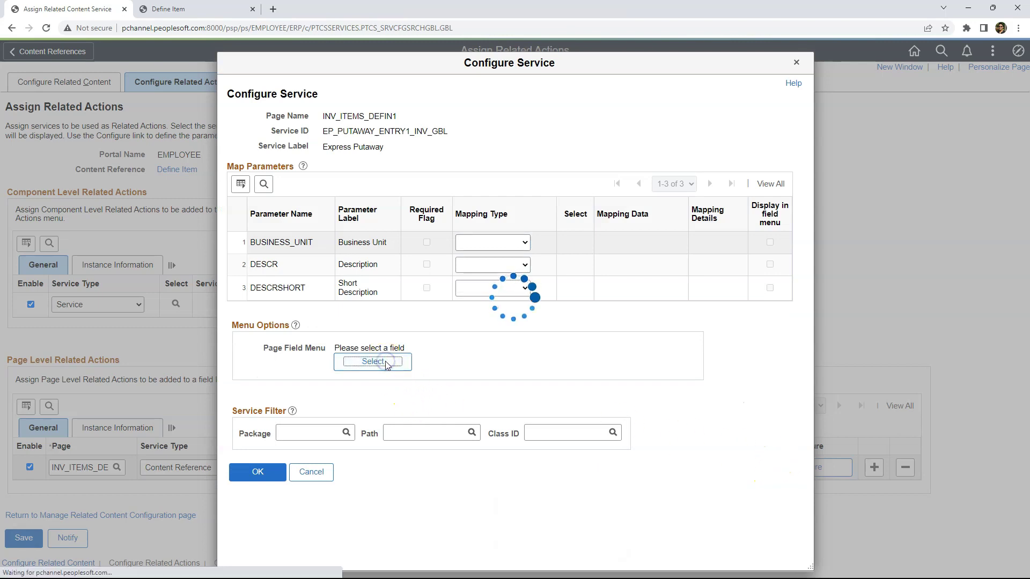
pyautogui.click(414, 394)
pyautogui.click(254, 460)
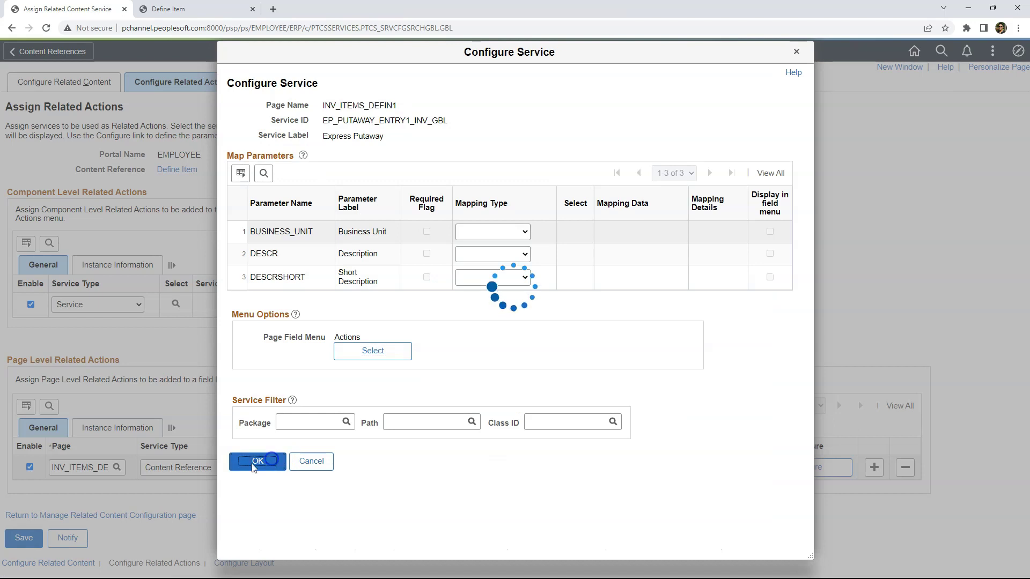
pyautogui.click(5, 538)
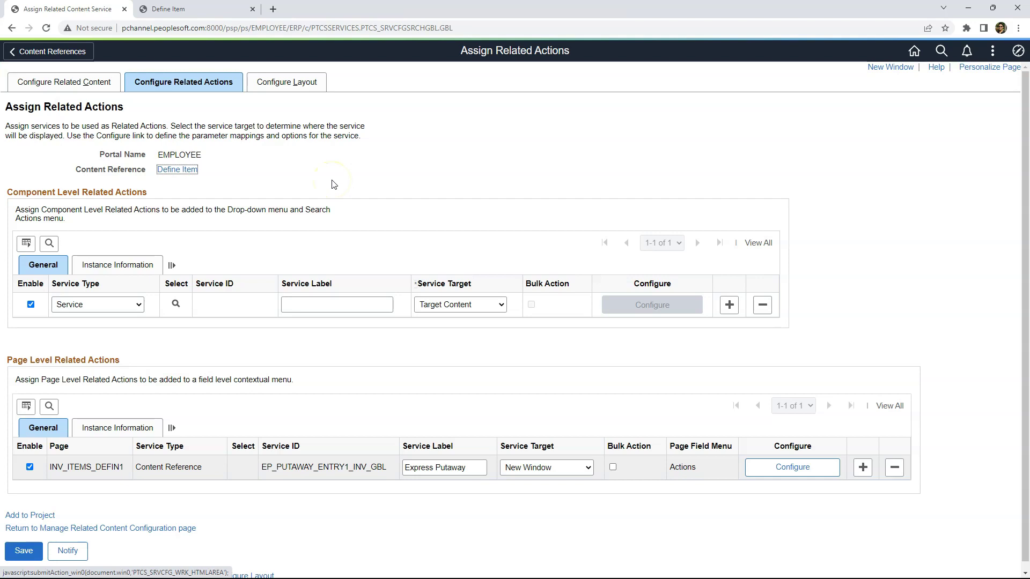
# In the layout of the INV_ITEMS_DEFIN1 page field contextual menu, add a folder labelled Step 2 under the root
pyautogui.click(302, 85)
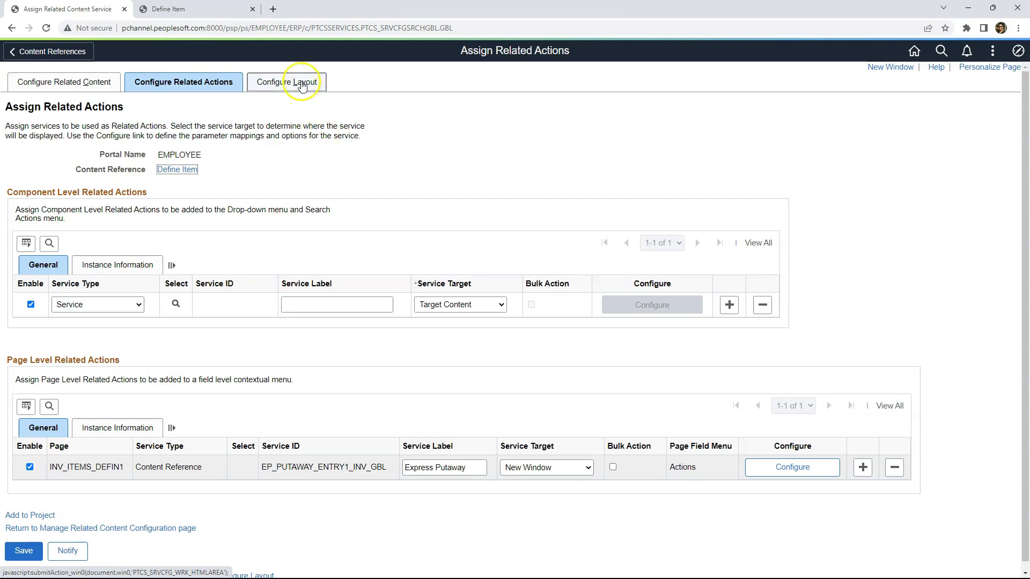
pyautogui.click(514, 402)
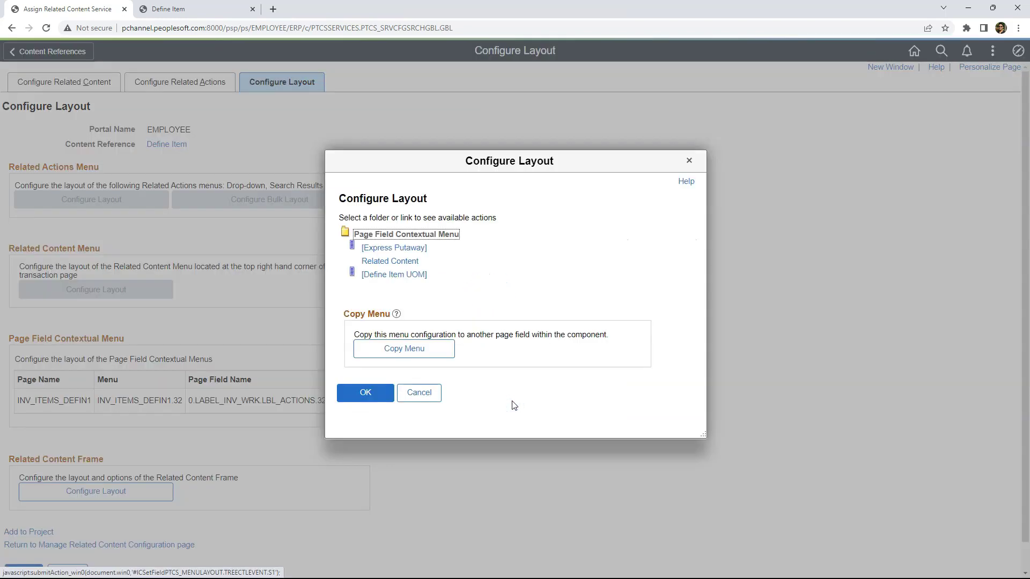
pyautogui.click(406, 236)
pyautogui.click(504, 237)
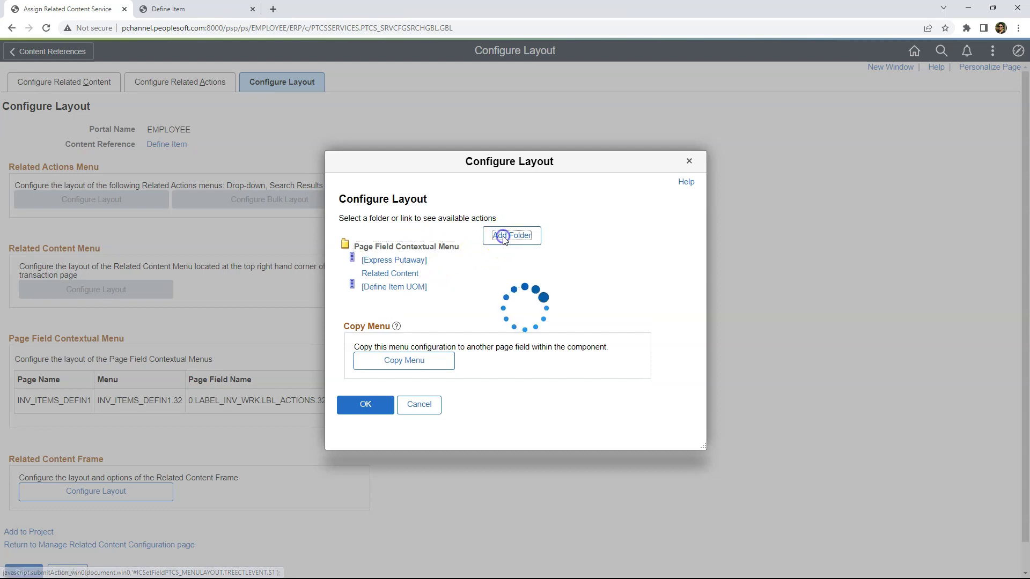
pyautogui.click(476, 301)
pyautogui.write('Step 2')
pyautogui.click(470, 328)
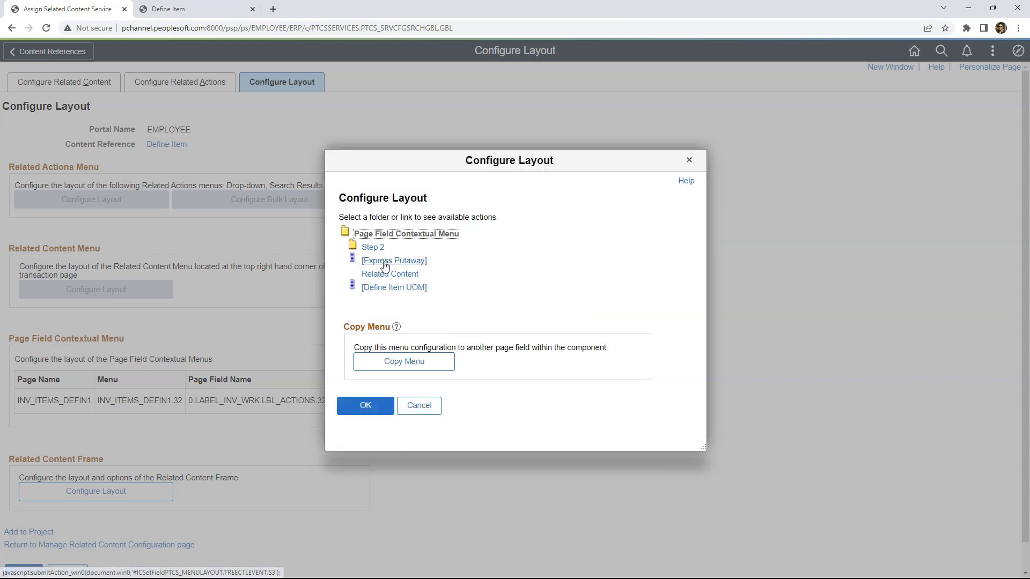
# Move the Express Putaway link into the Step 2 folder, accept the menu layout and save the configuration
pyautogui.click(384, 266)
pyautogui.click(486, 259)
pyautogui.click(397, 310)
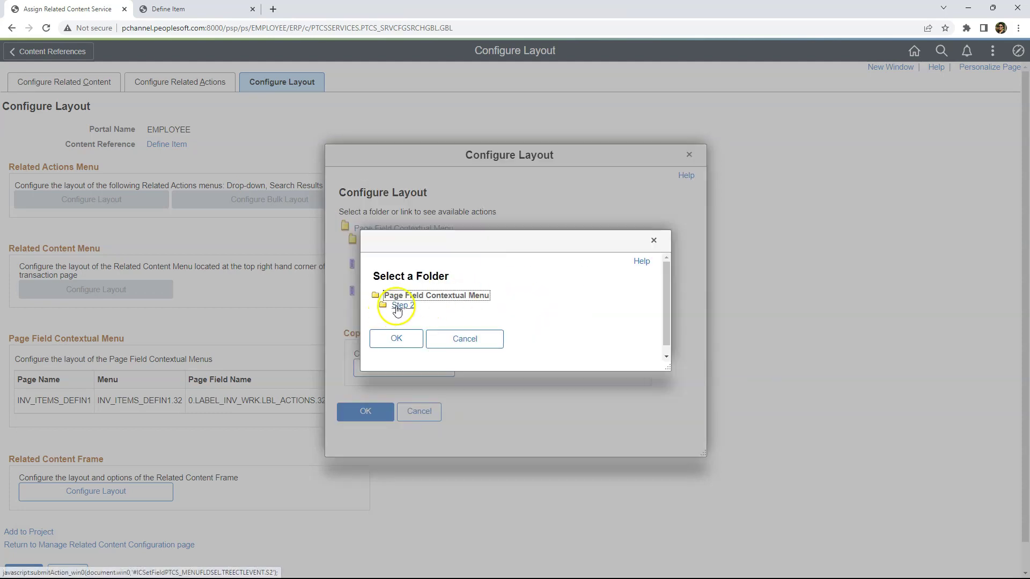
pyautogui.click(396, 338)
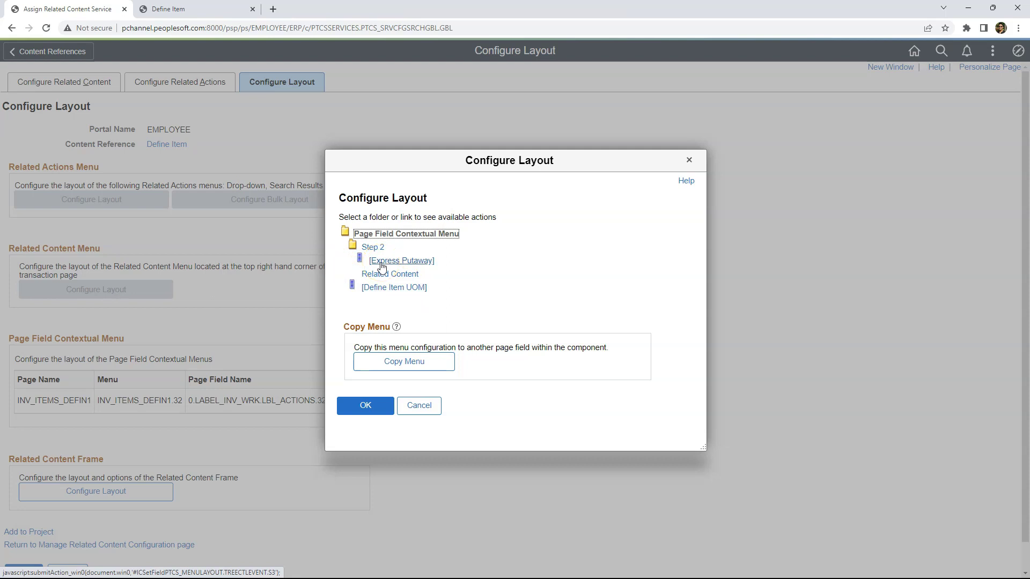
pyautogui.click(367, 406)
pyautogui.click(23, 573)
# Open item 10005 in Define Item and test the Express Putaway action in the Step 2 folder of its Actions menu
pyautogui.hotkey('ctrl', 'Tab')
pyautogui.scroll(-3, 75, 448)
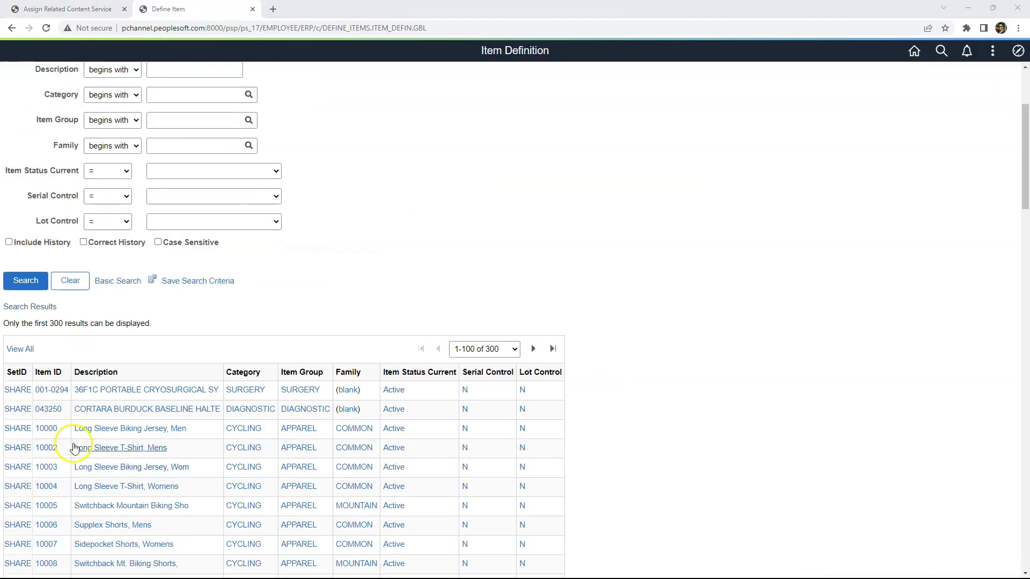
pyautogui.click(47, 506)
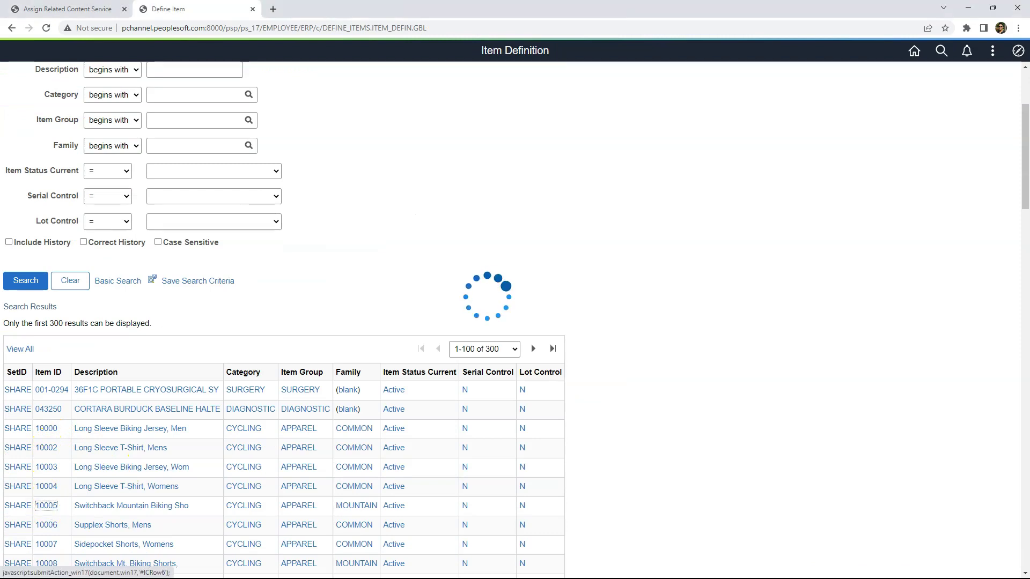
pyautogui.click(285, 124)
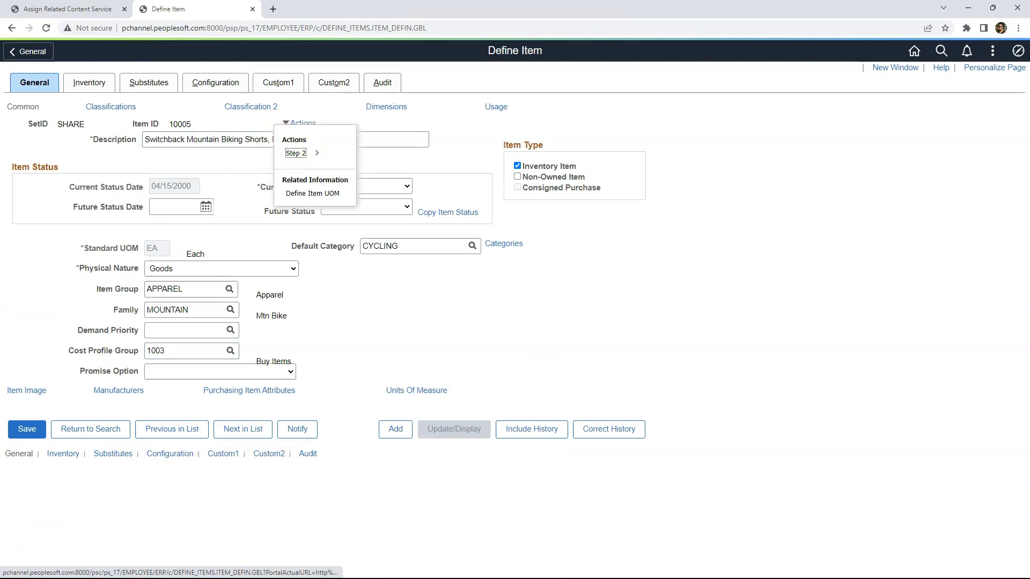
pyautogui.click(296, 154)
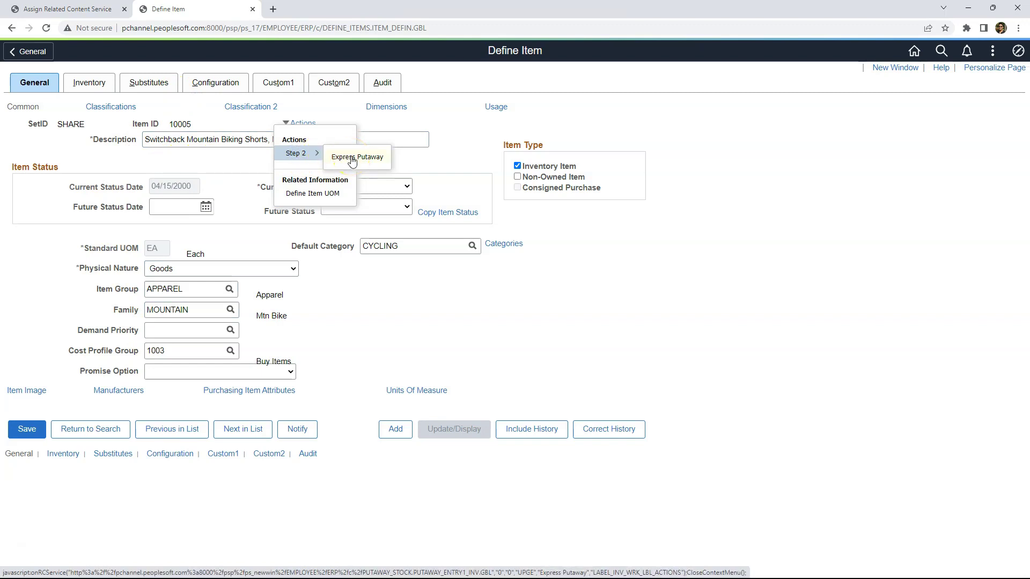
pyautogui.click(290, 160)
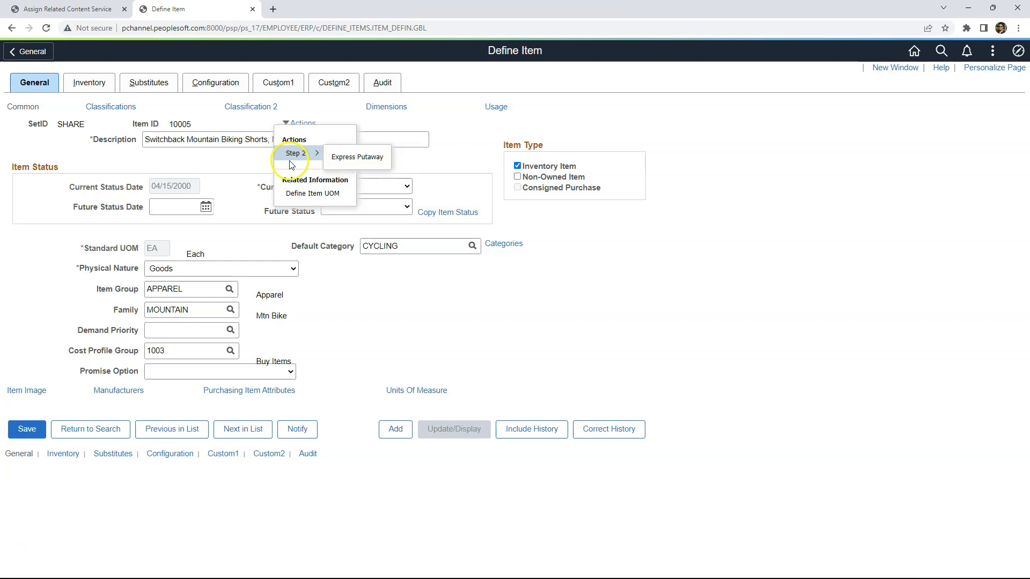
pyautogui.click(356, 157)
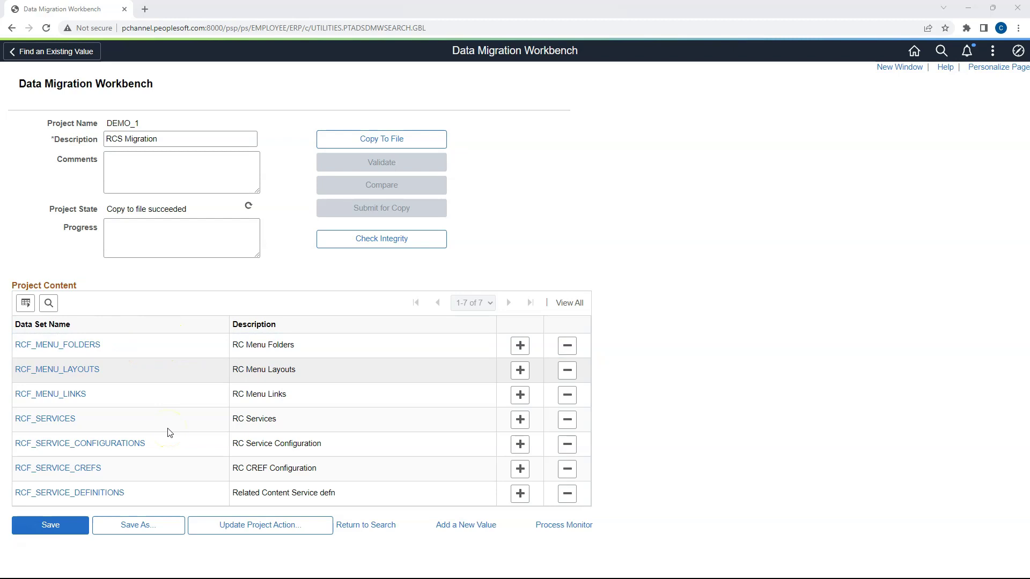
# Open the RCF_MENU_FOLDERS data set of migration project DEMO_1 and examine the portal object names of its rows
pyautogui.click(72, 349)
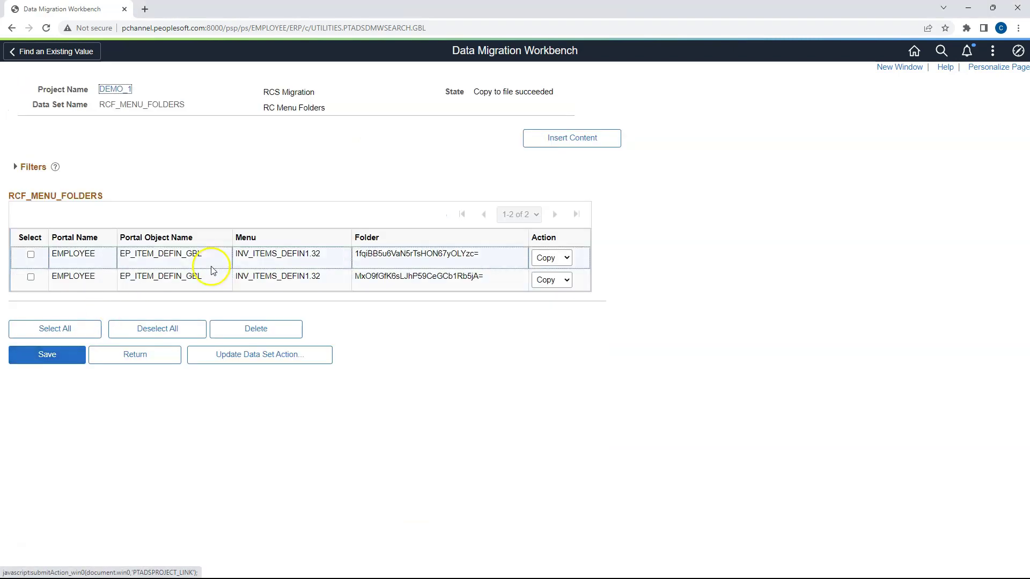
pyautogui.doubleClick(175, 254)
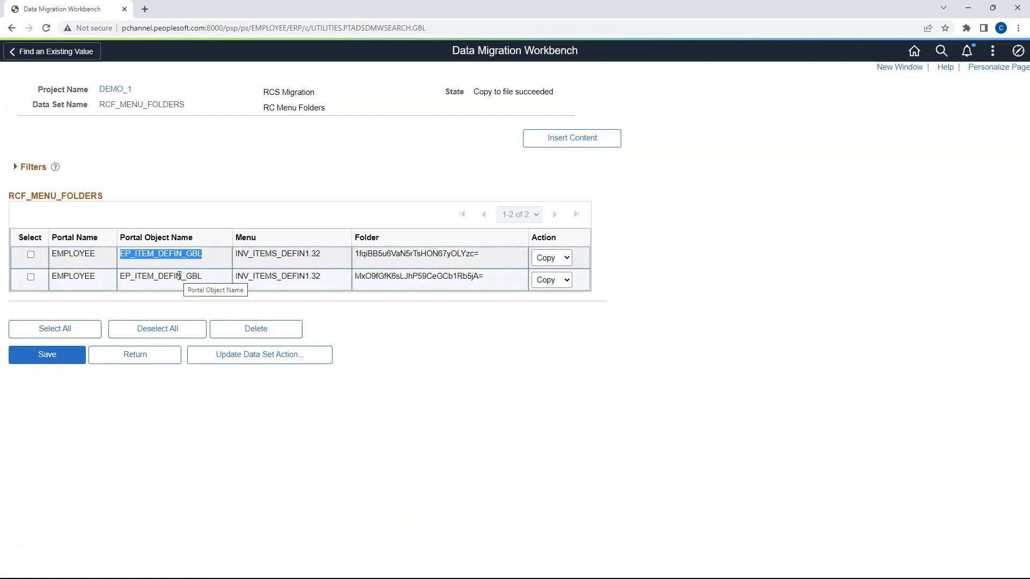
pyautogui.click(175, 281)
pyautogui.click(175, 281)
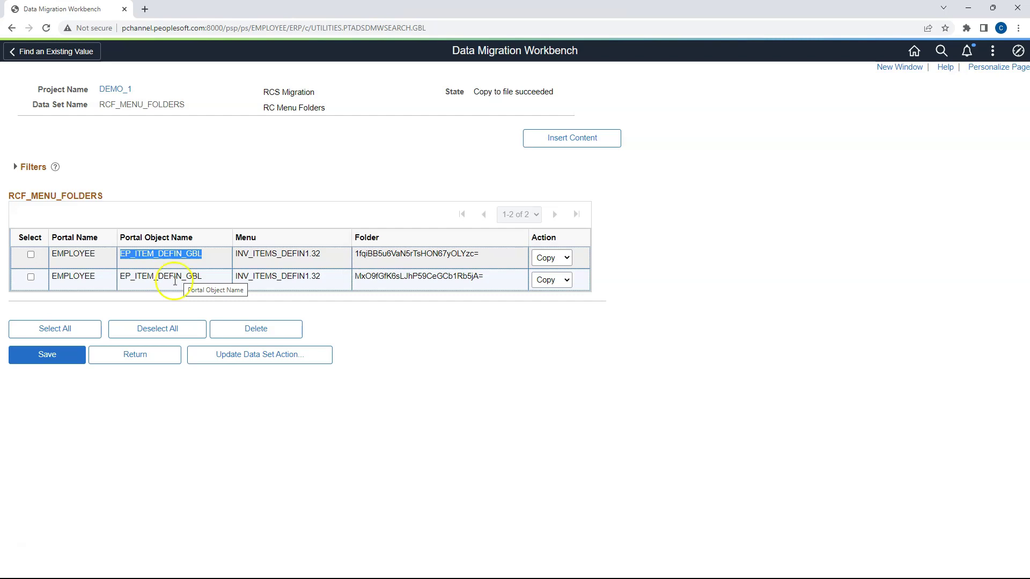